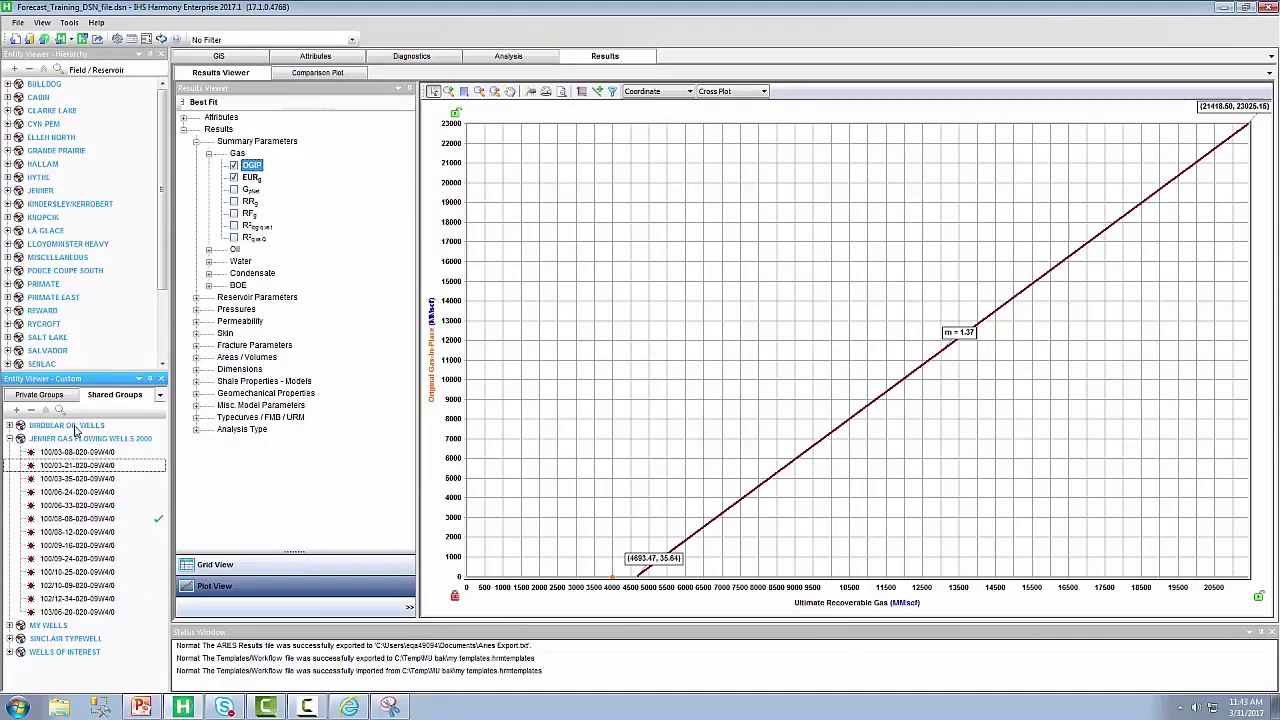
# - Show the attributes of all constituent wells in the BIRDBEAR OIL WELLS shared group and review the well table
pyautogui.click(75, 426)
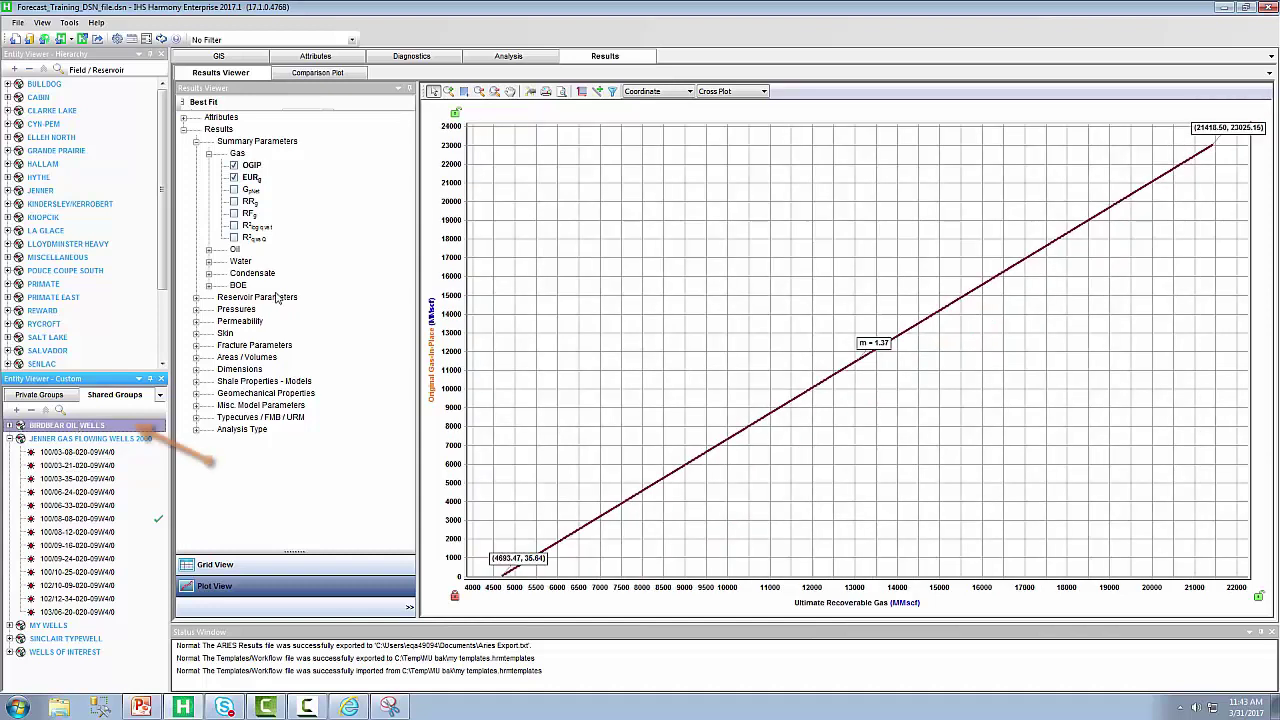
pyautogui.click(310, 56)
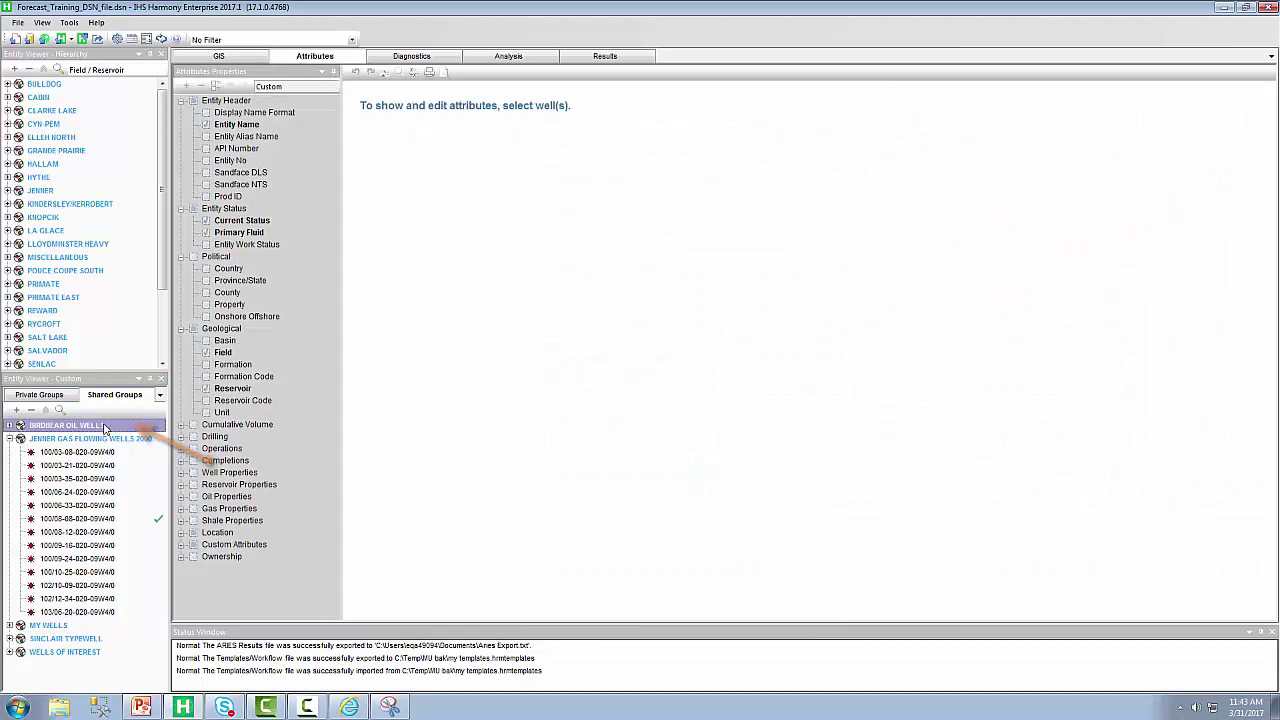
pyautogui.rightClick(103, 428)
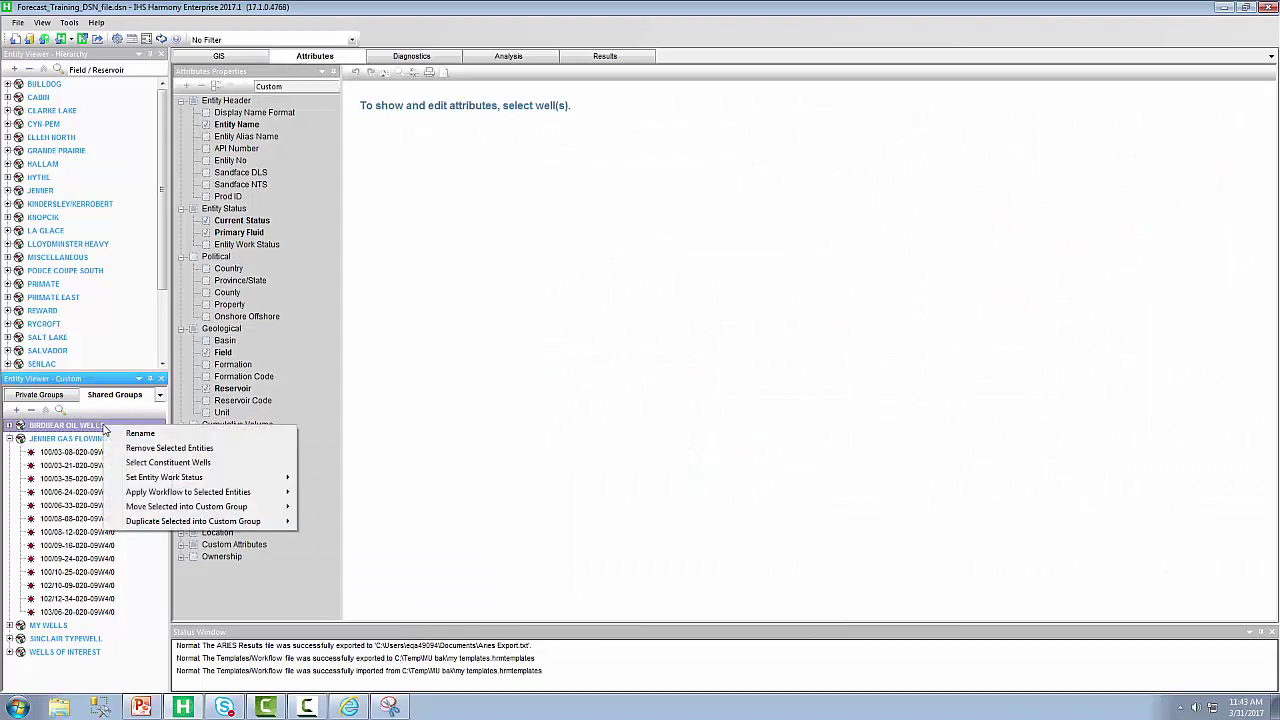
pyautogui.click(143, 463)
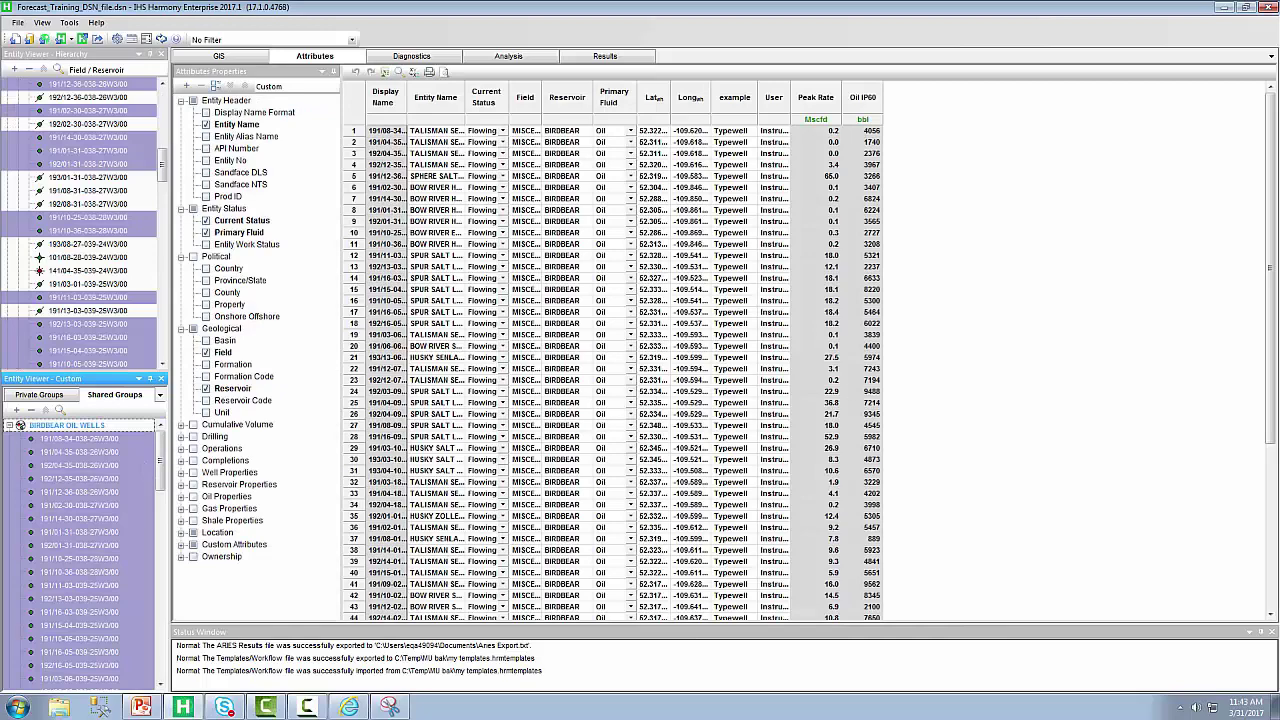
pyautogui.scroll(-6, 1255, 473)
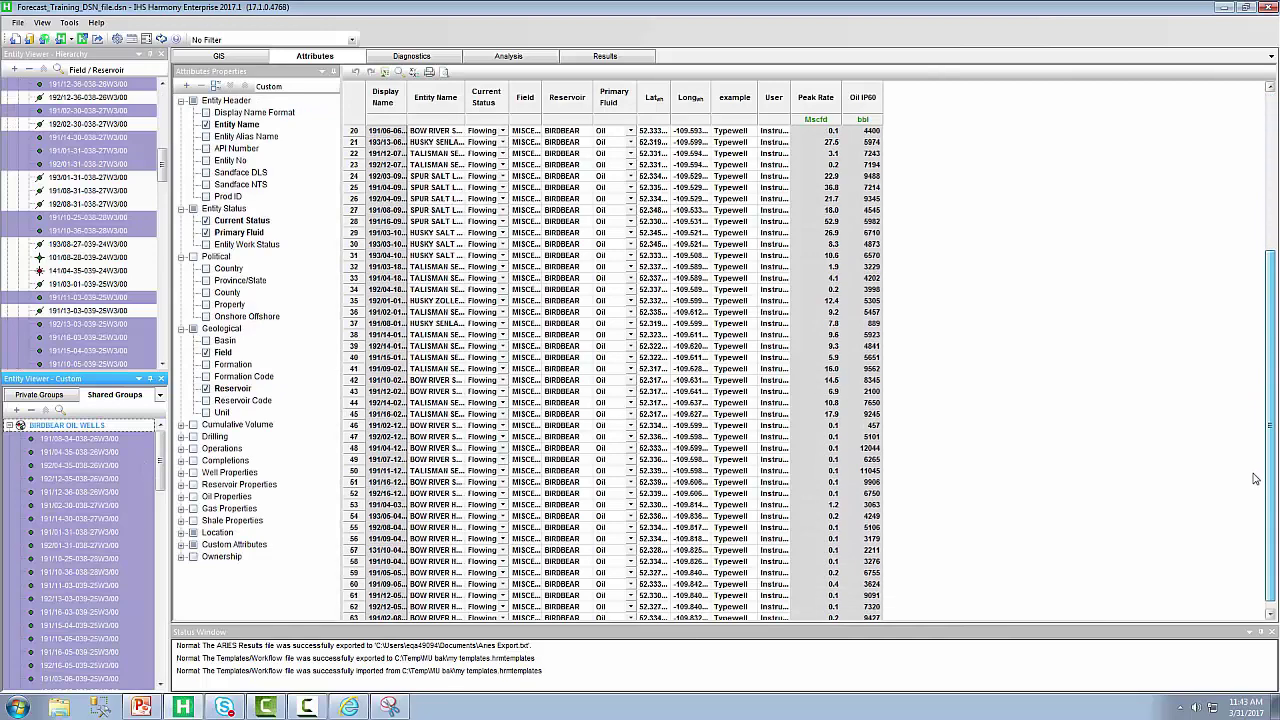
pyautogui.scroll(6, 1257, 500)
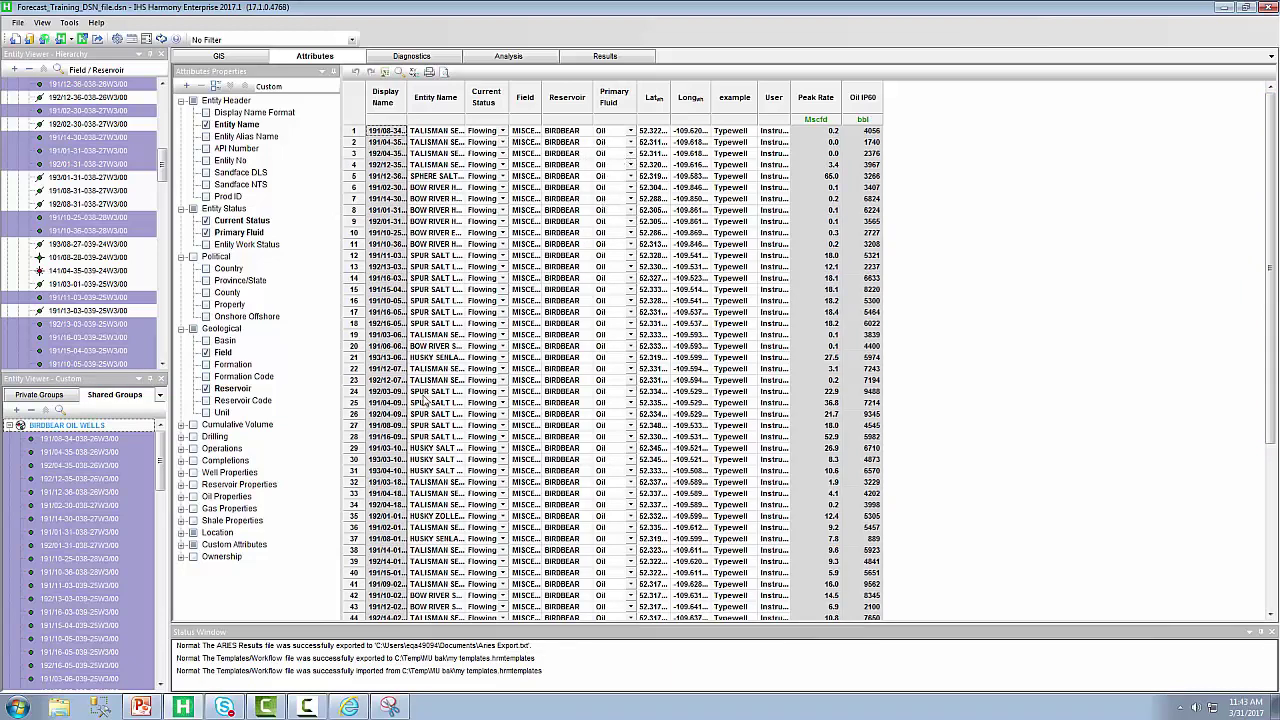
# - Add the Operator attribute from the Operations category to the well attributes table
pyautogui.click(181, 448)
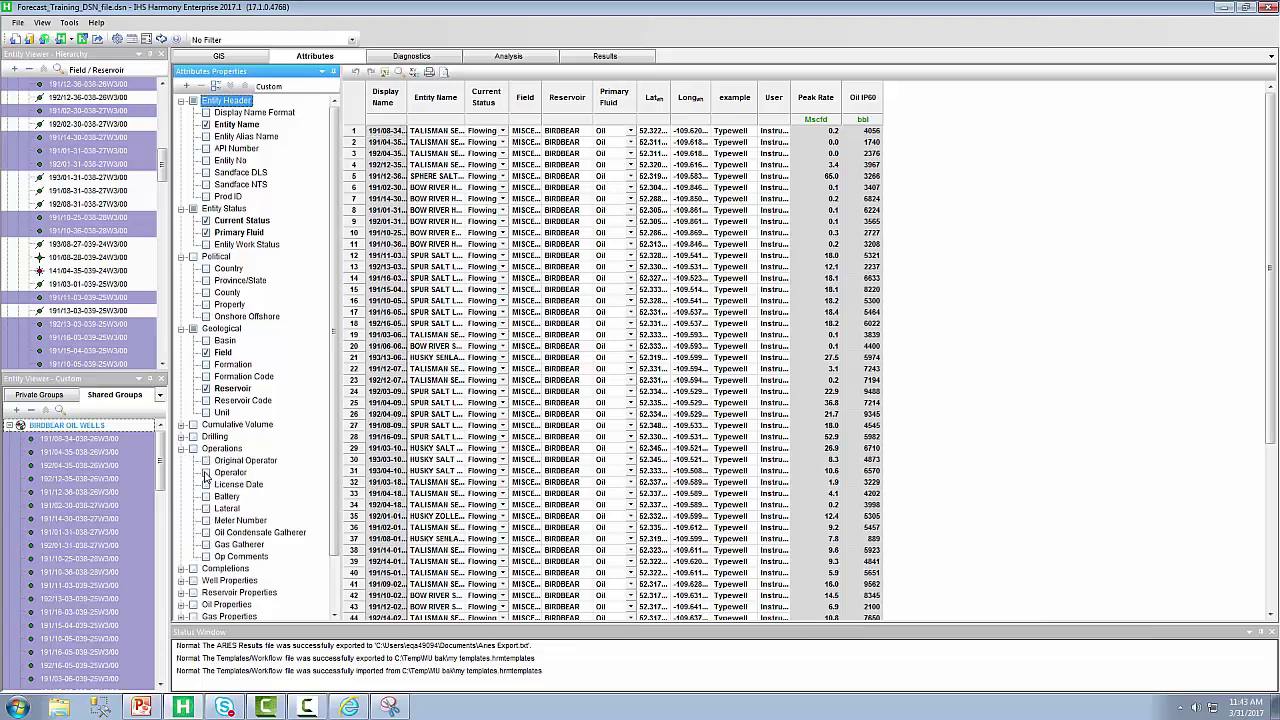
pyautogui.click(205, 473)
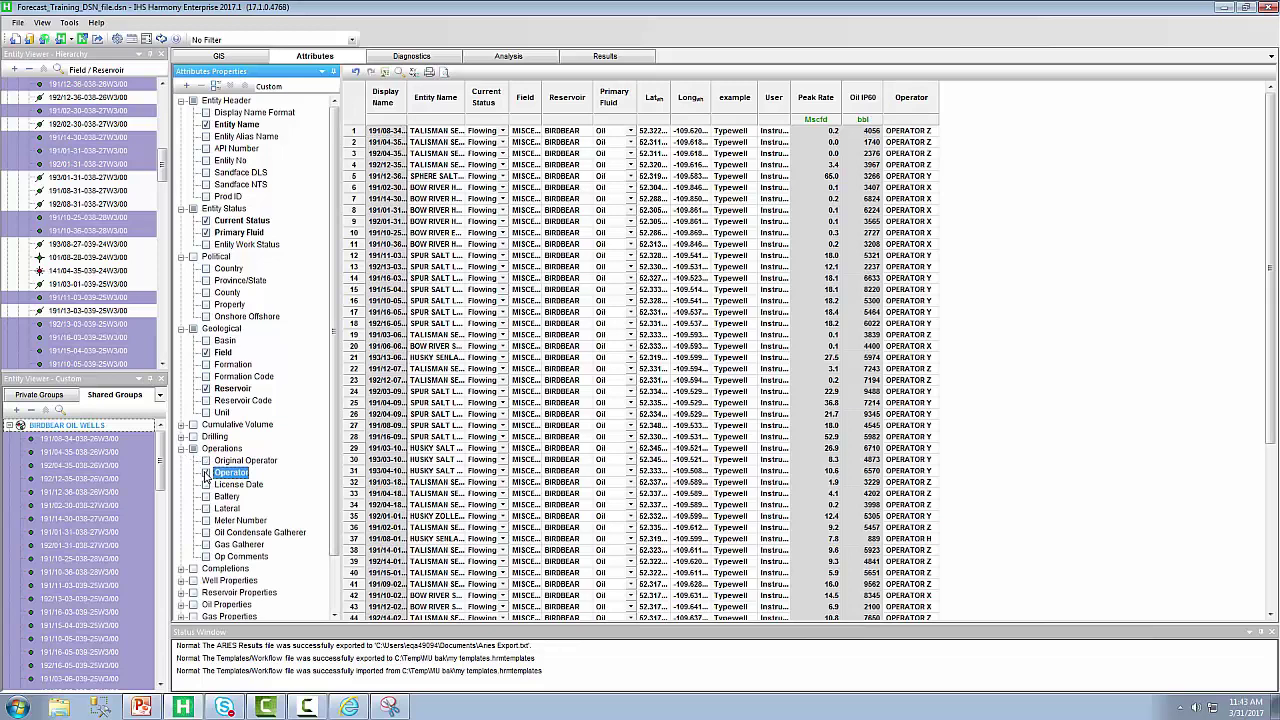
pyautogui.scroll(-2, 337, 535)
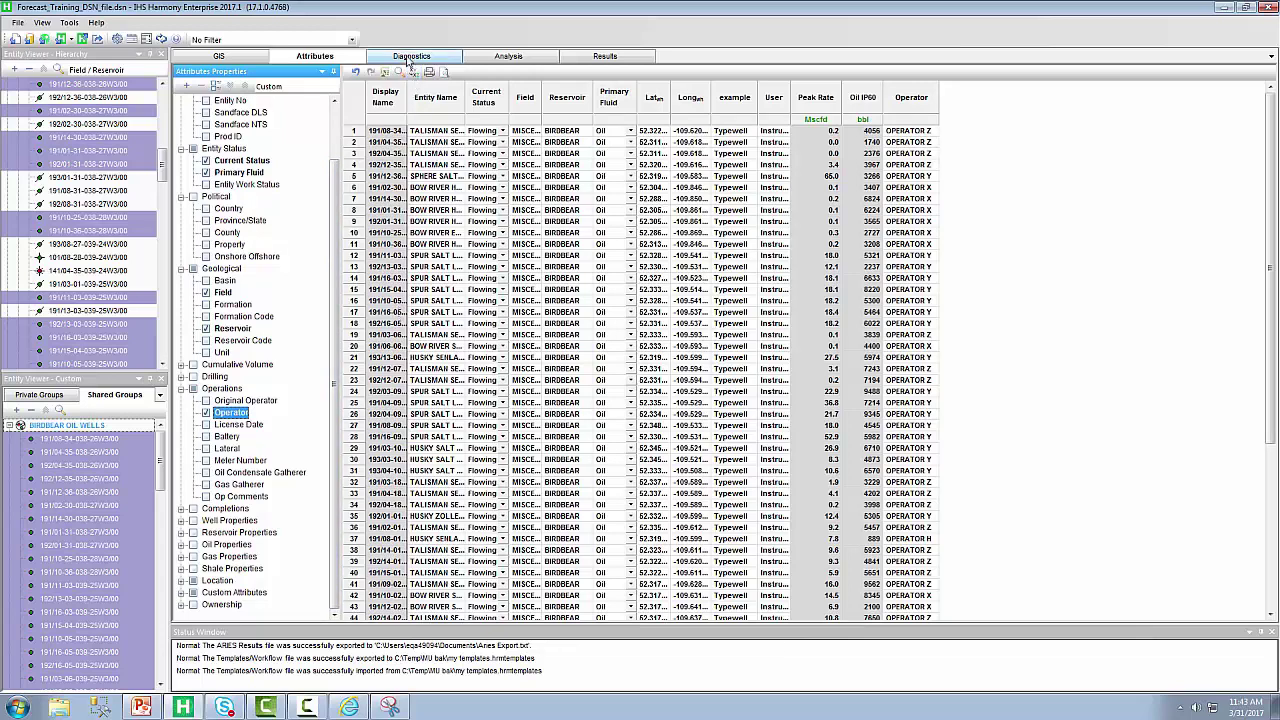
# - Plot the selected wells in Diagnostics with the Auto Template and remove Op Water Rate and Op Gas Rate, keeping Op Oil Rate
pyautogui.click(410, 57)
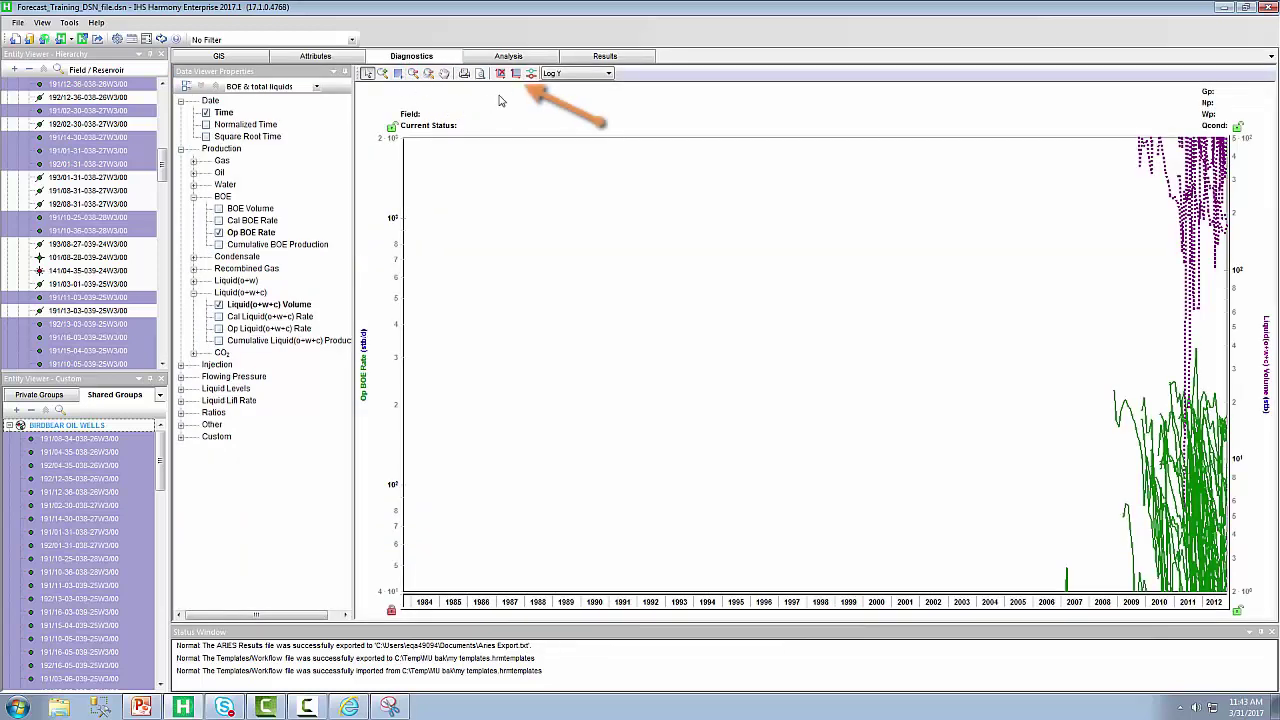
pyautogui.click(516, 76)
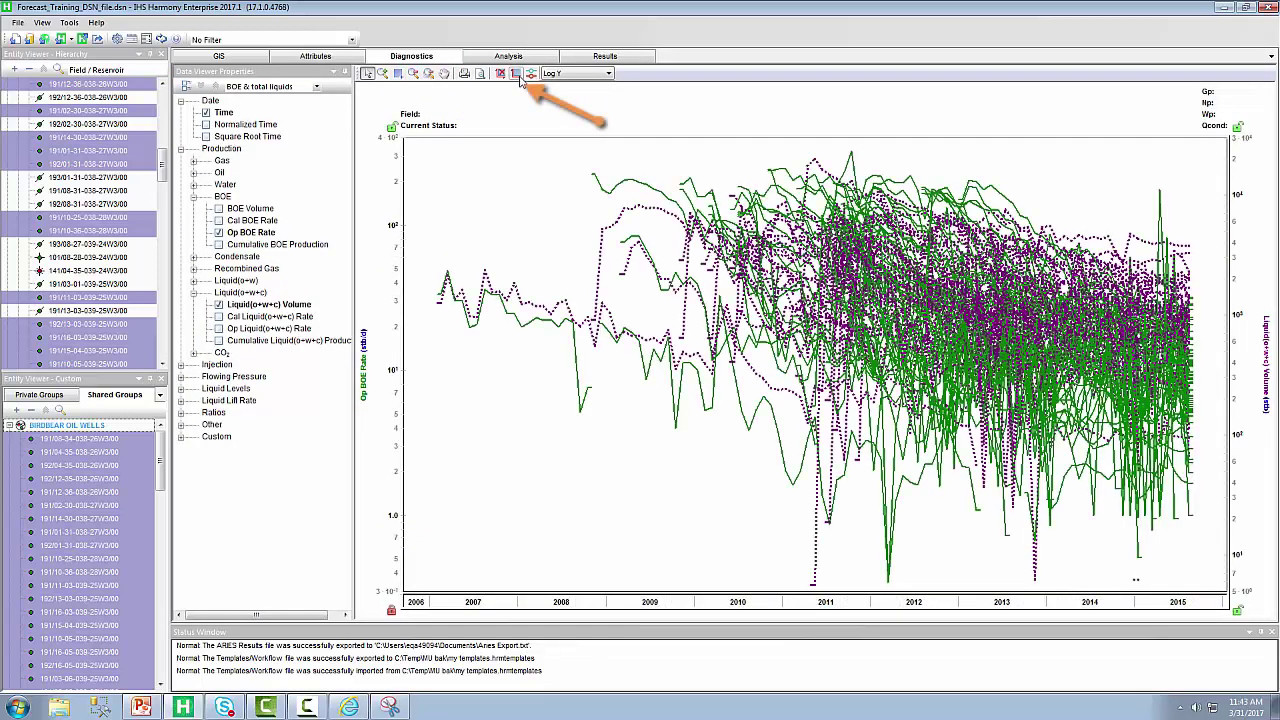
pyautogui.click(316, 86)
pyautogui.click(303, 109)
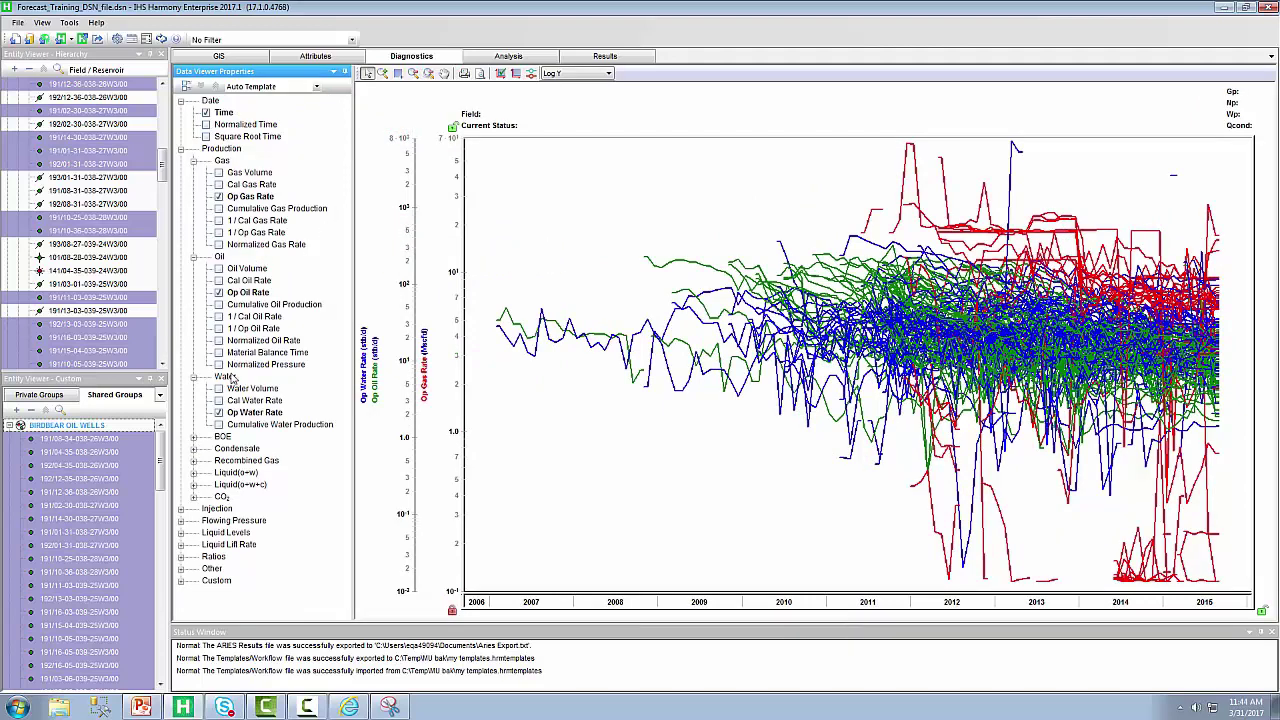
pyautogui.click(219, 413)
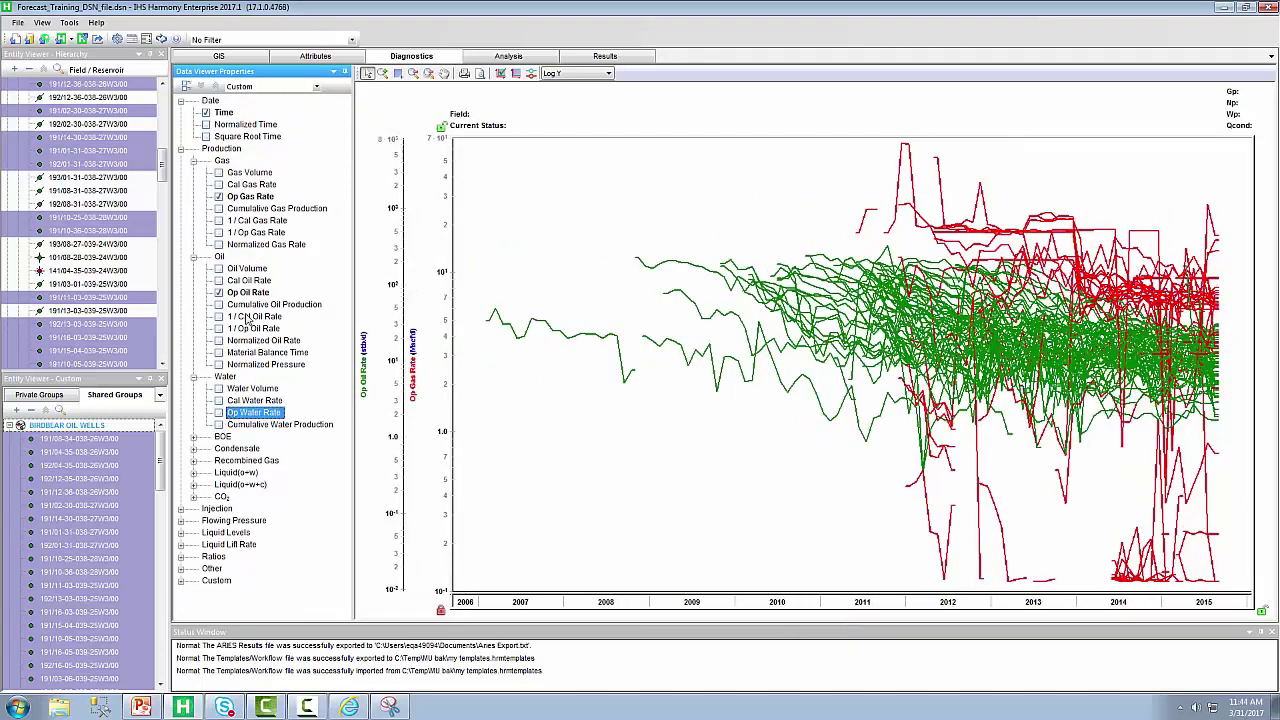
pyautogui.click(219, 197)
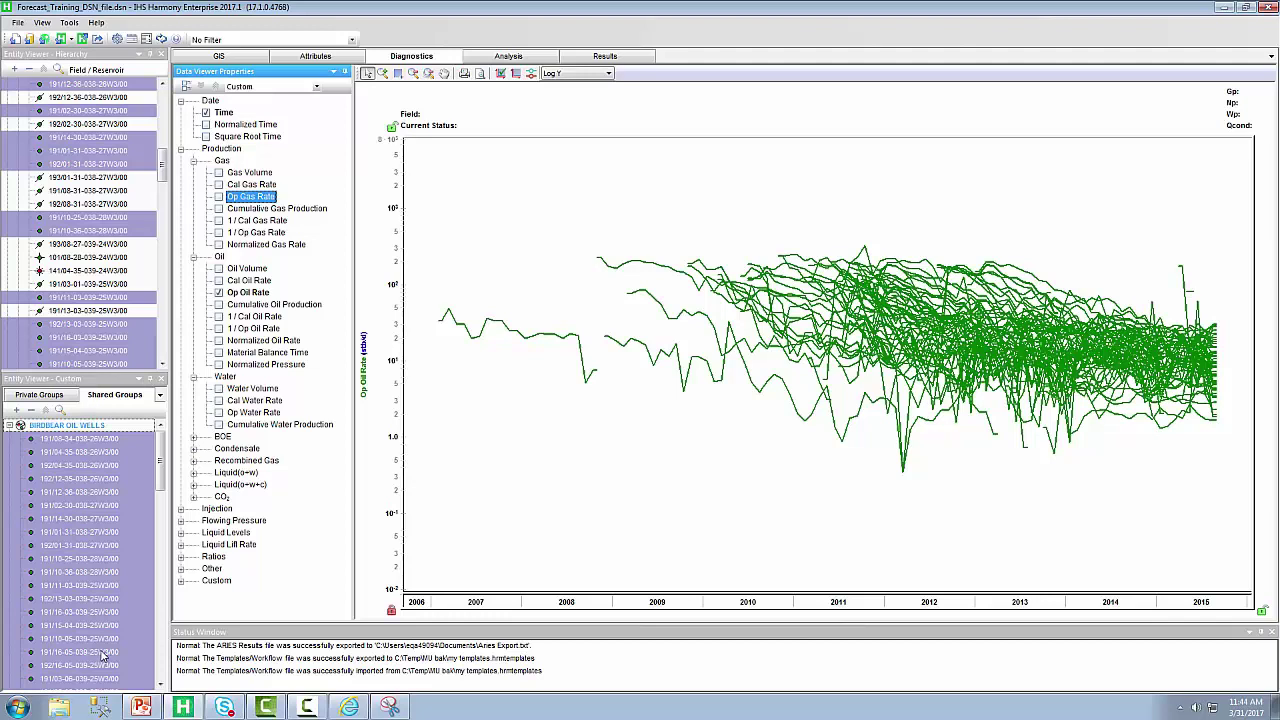
# - Open an Oil Typewell analysis for the BIRDBEAR OIL WELLS group without adding a decline analysis
pyautogui.click(92, 430)
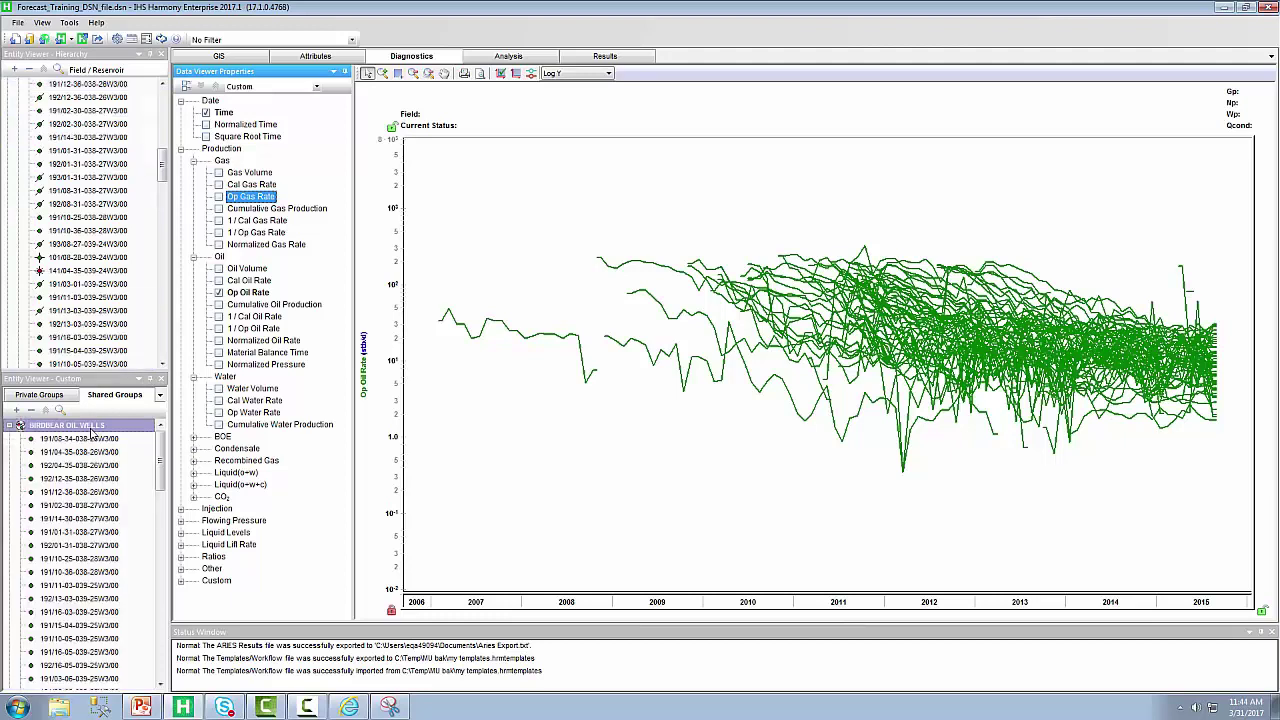
pyautogui.click(497, 58)
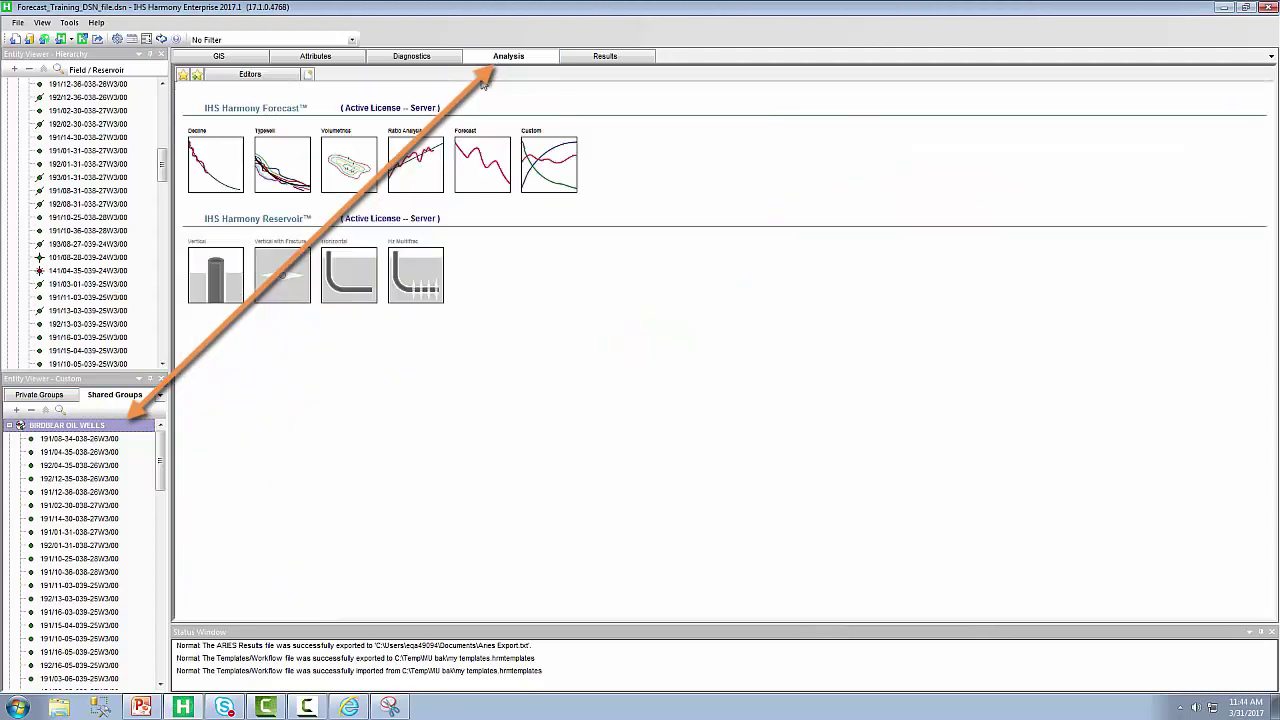
pyautogui.click(283, 163)
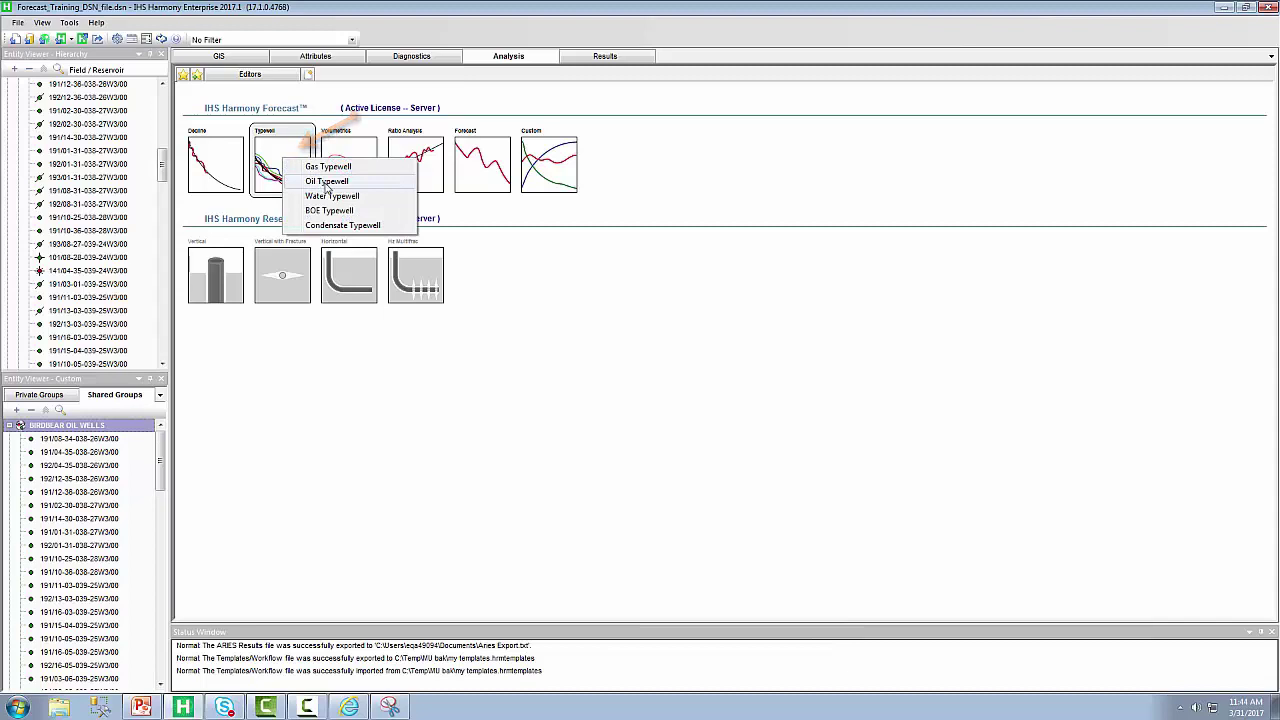
pyautogui.click(326, 182)
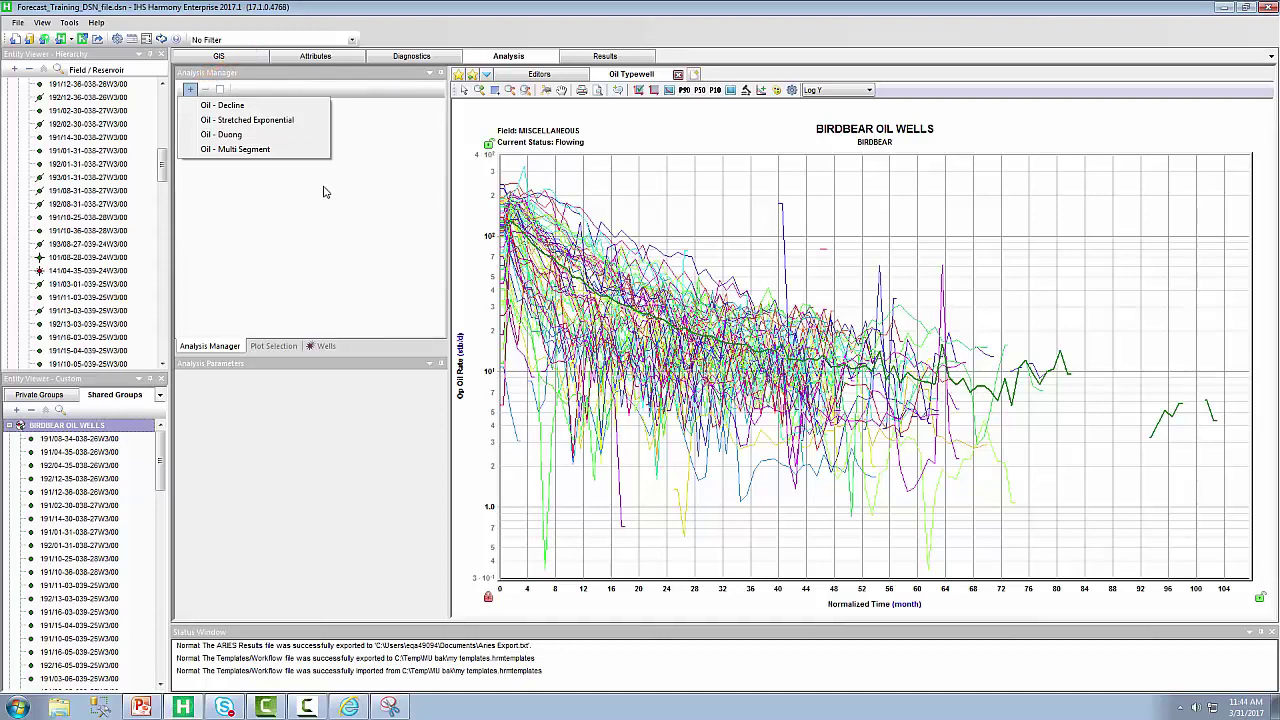
pyautogui.click(322, 194)
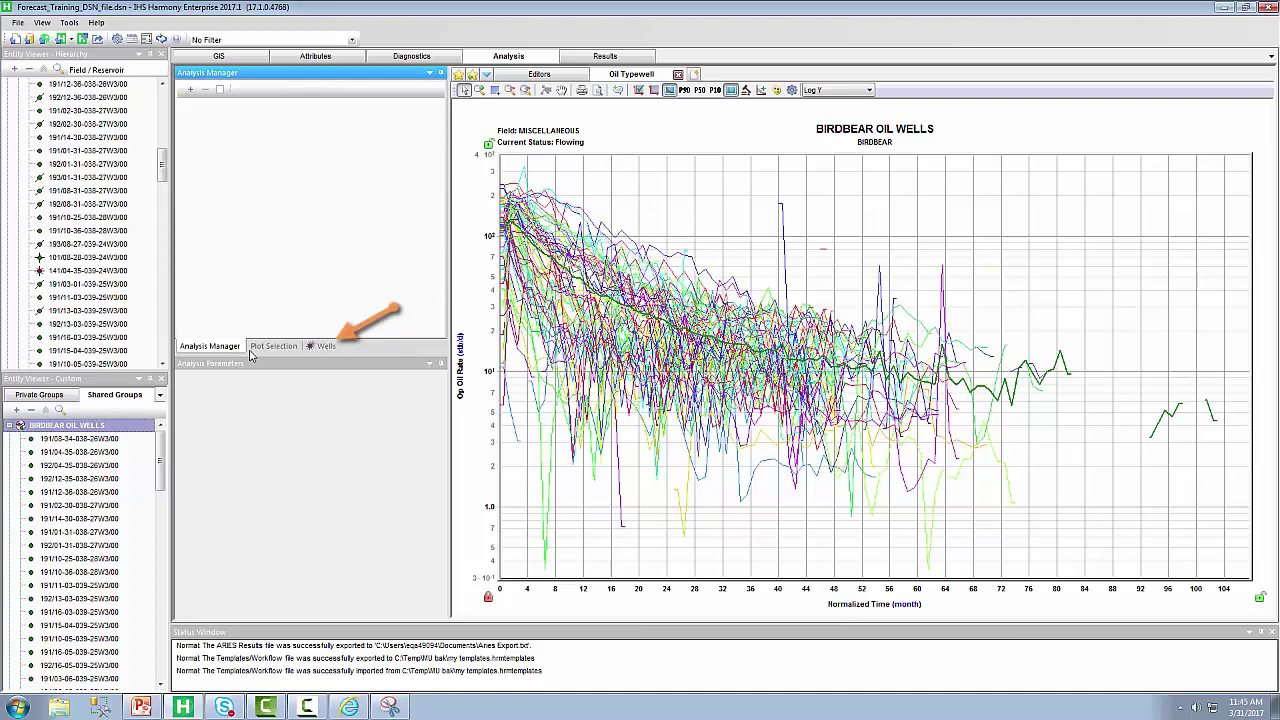
# - Exclude wells 191/02-12-039-26W3/00 and 192/04-35-038-26W3/00 from the oil typewell
pyautogui.click(322, 347)
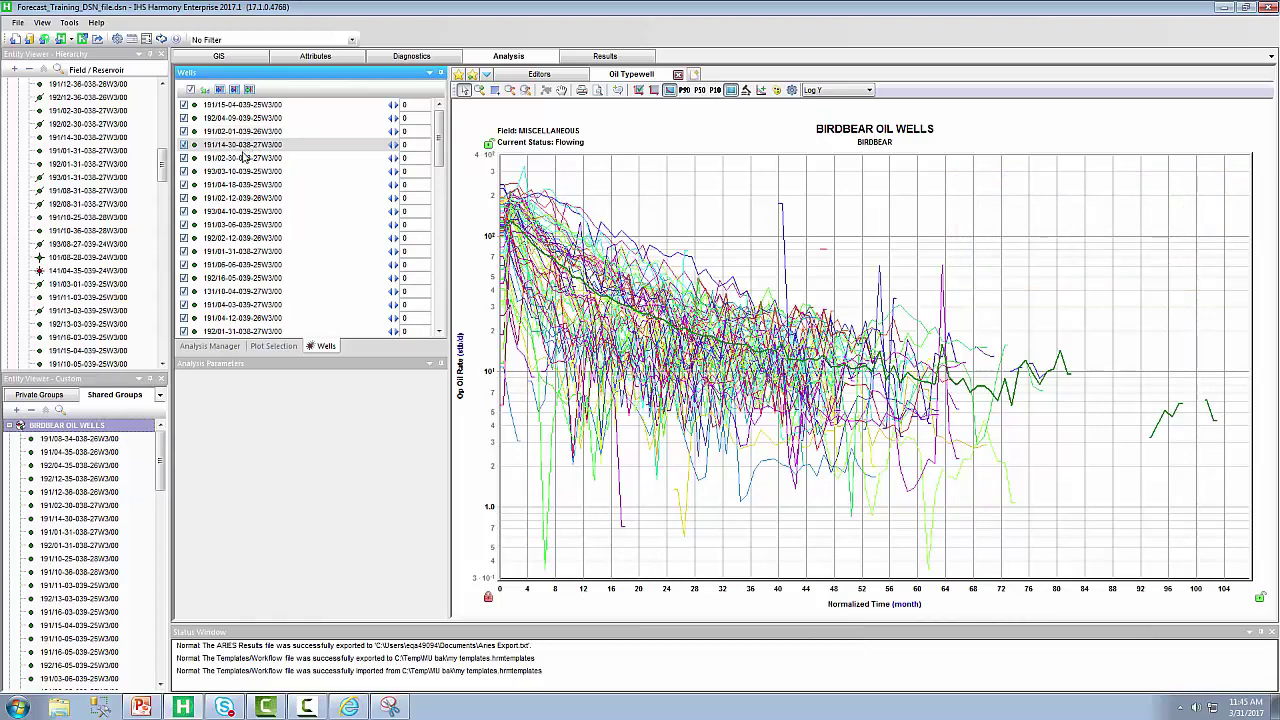
pyautogui.click(184, 198)
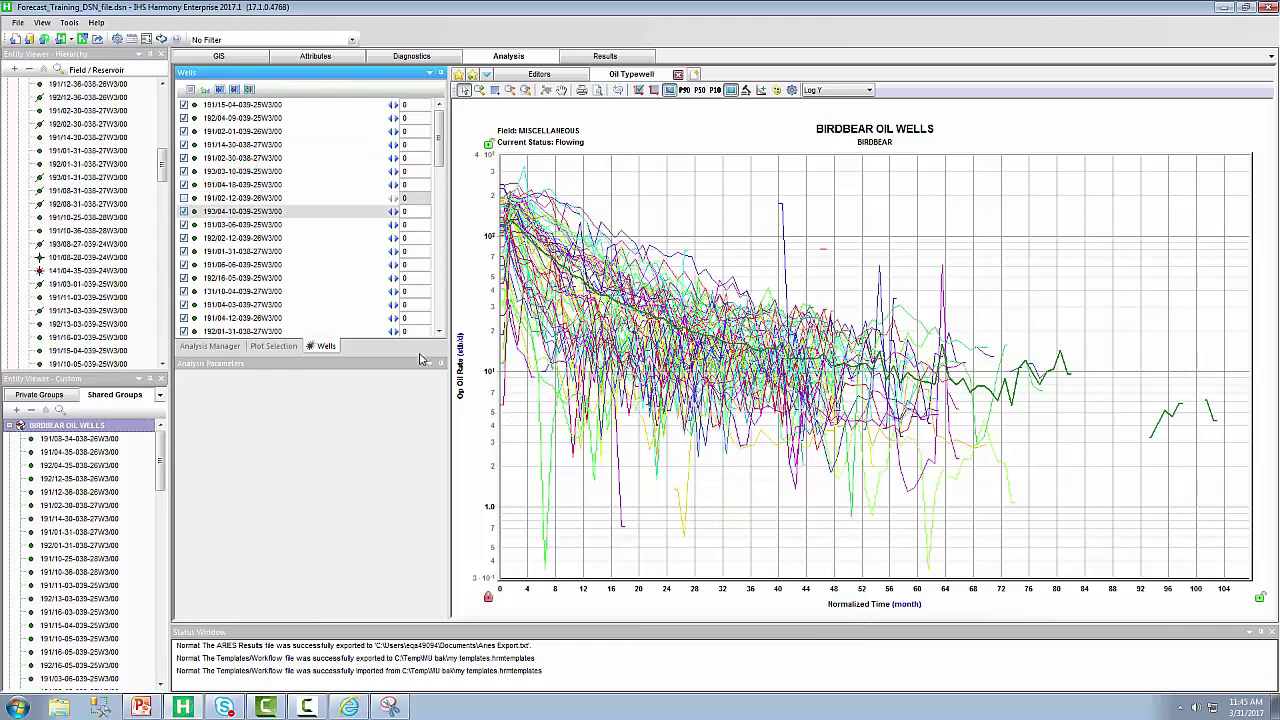
pyautogui.click(549, 500)
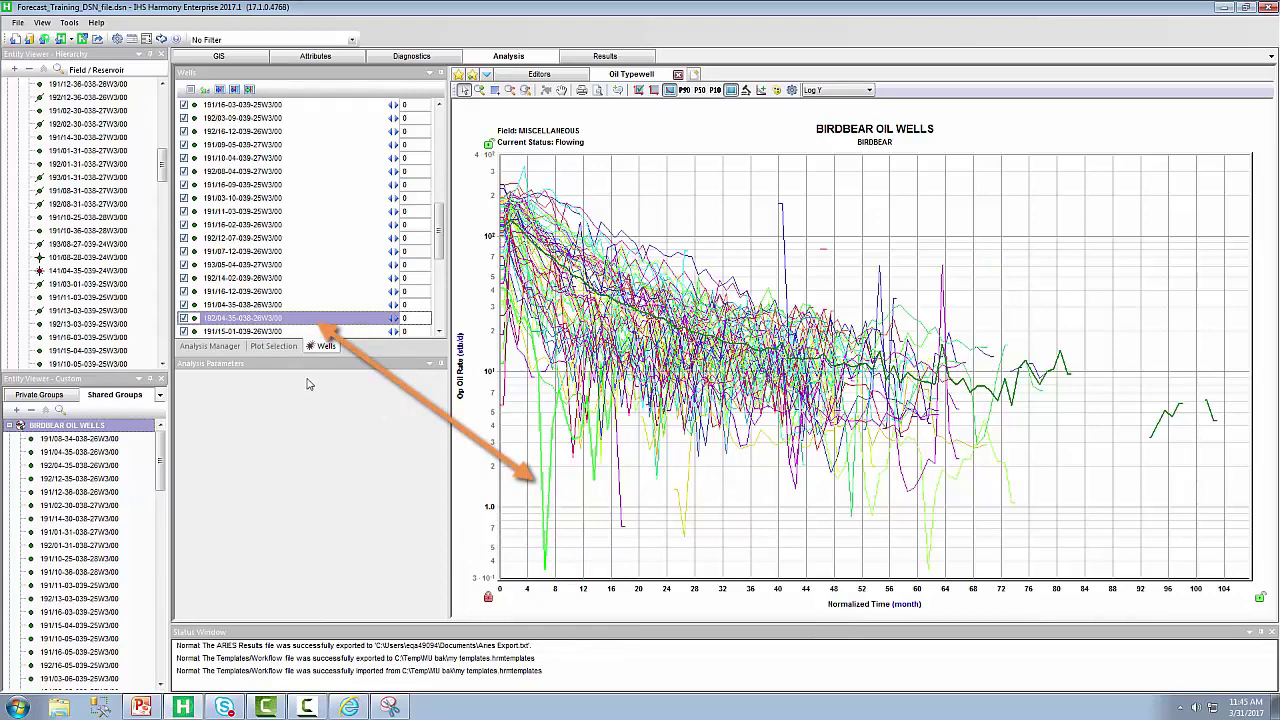
pyautogui.click(184, 318)
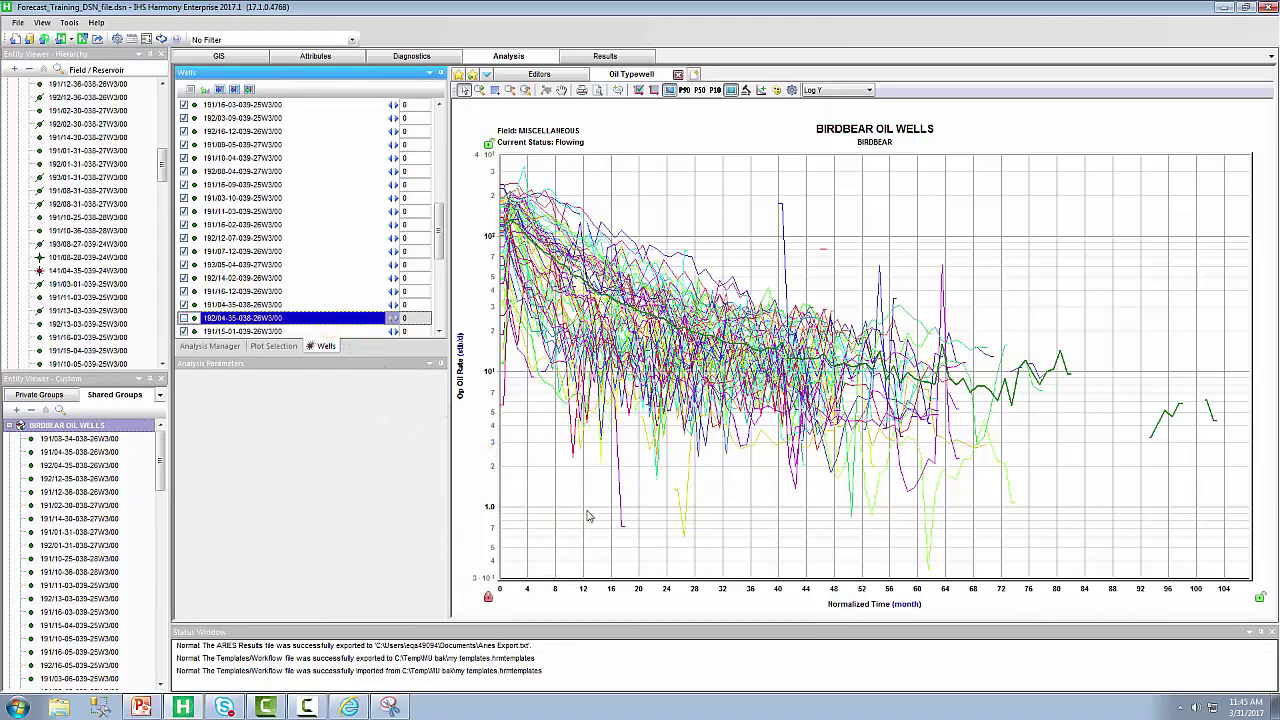
# - Exclude the outlier wells 191/10-25-038-28W3/00, 191/12-02-039-26W3/00 and 191/04-09-039-25W3/00 from the typewell by picking their curves on the plot
pyautogui.click(624, 528)
pyautogui.click(184, 318)
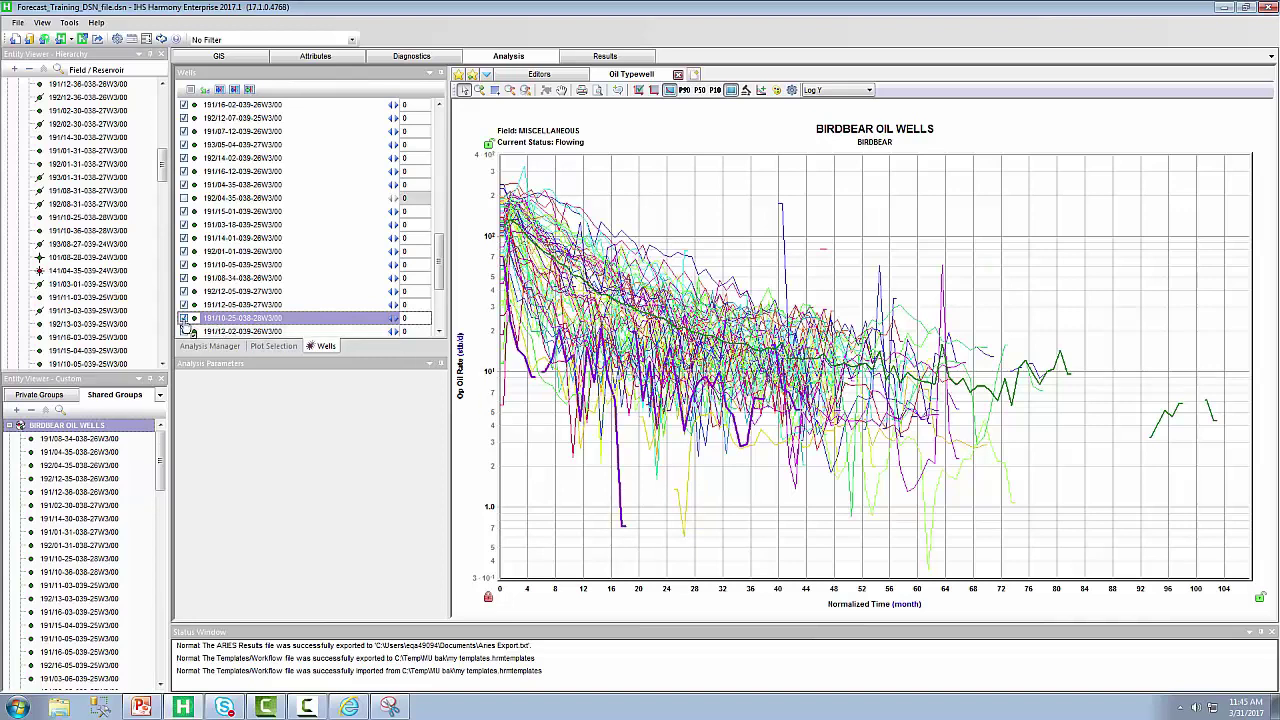
pyautogui.click(681, 513)
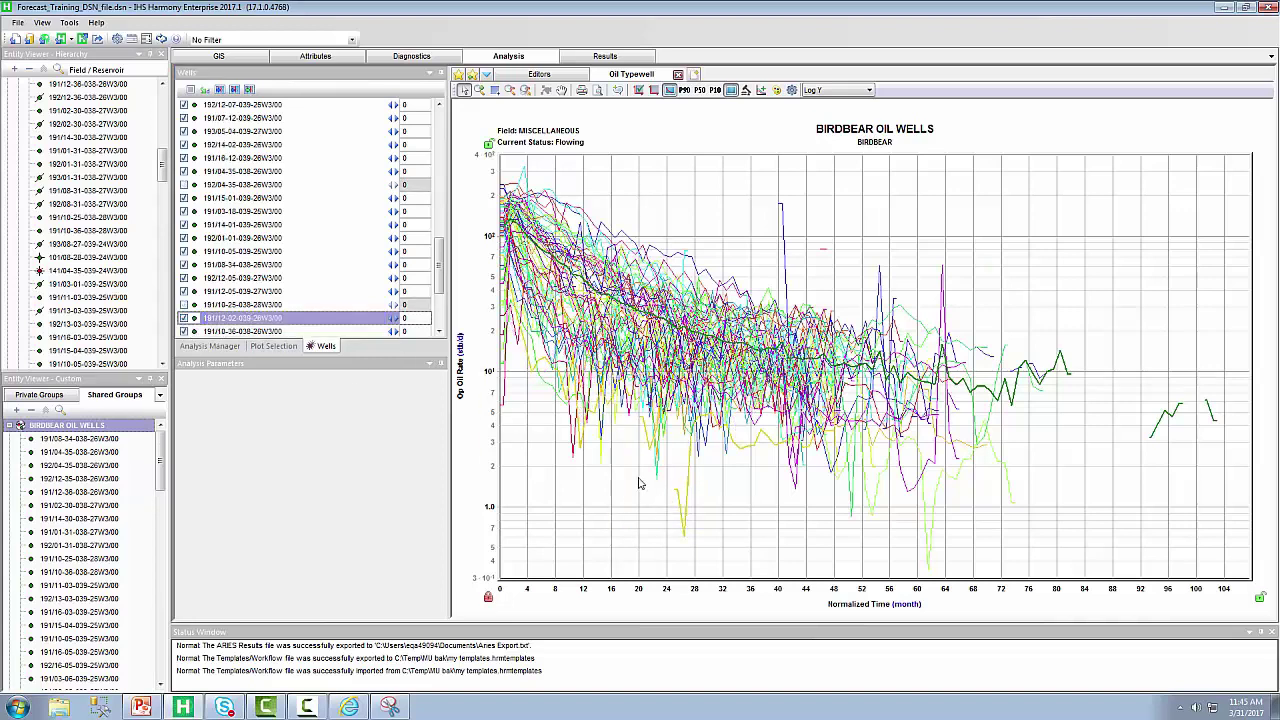
pyautogui.click(185, 318)
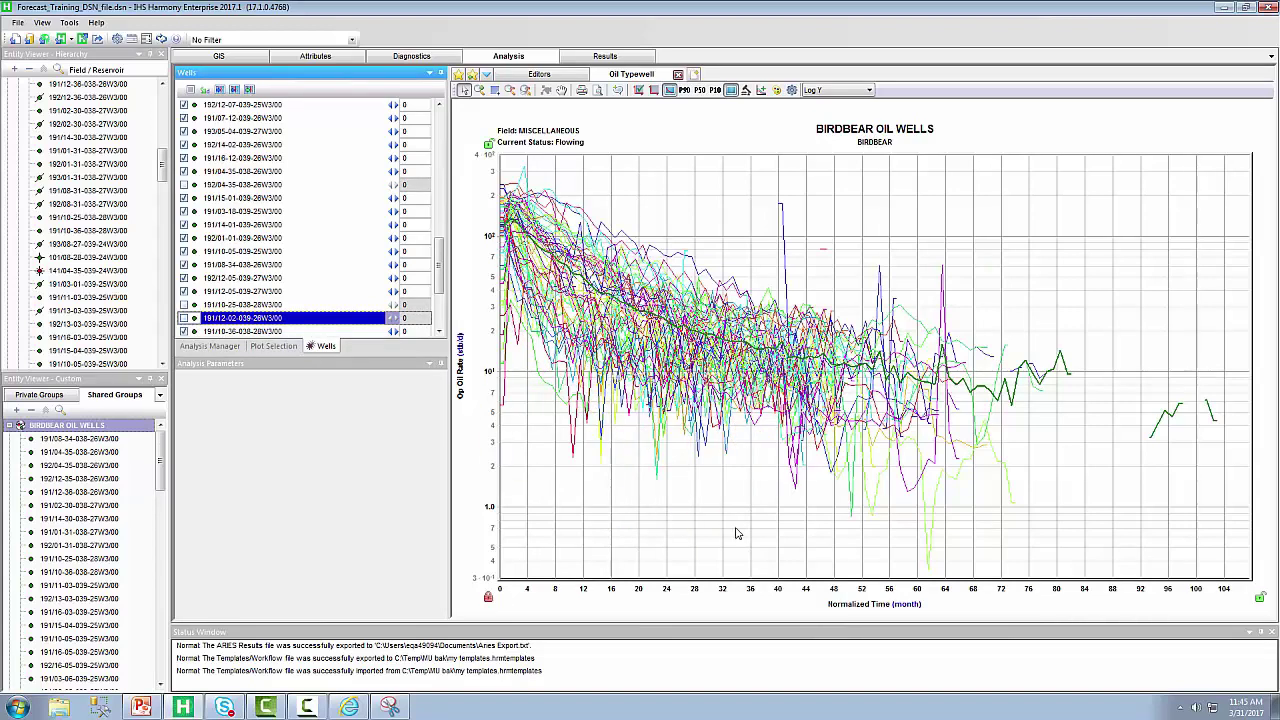
pyautogui.click(784, 258)
pyautogui.click(184, 318)
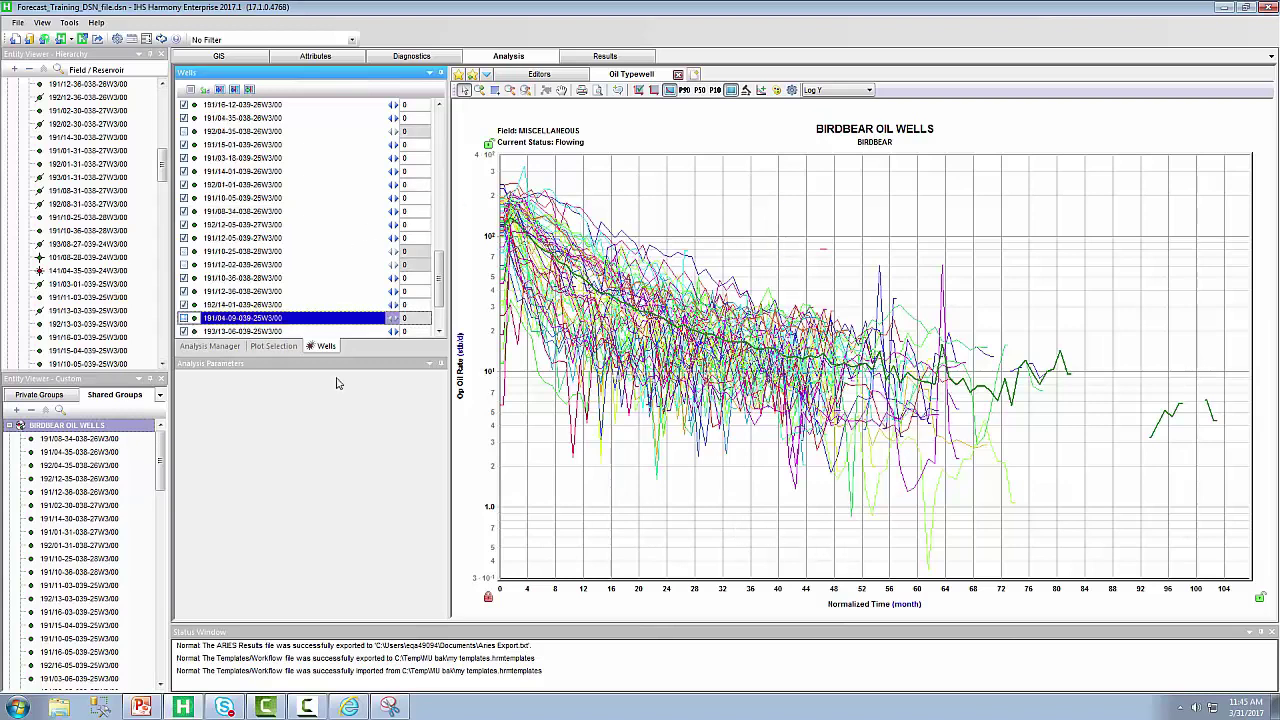
# - Adjust the time shift of well 191/04-35-038-26W3/00 to 2 months
pyautogui.moveTo(787, 426)
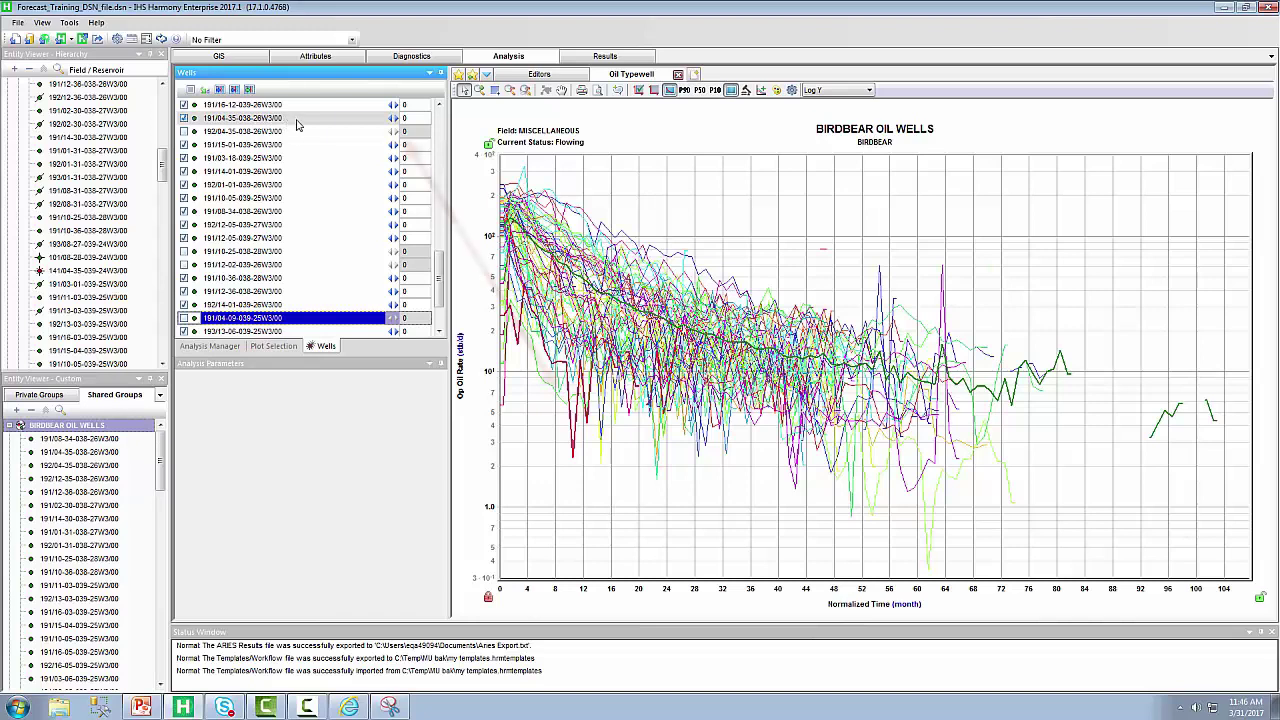
pyautogui.click(393, 119)
pyautogui.click(393, 119)
pyautogui.click(393, 119)
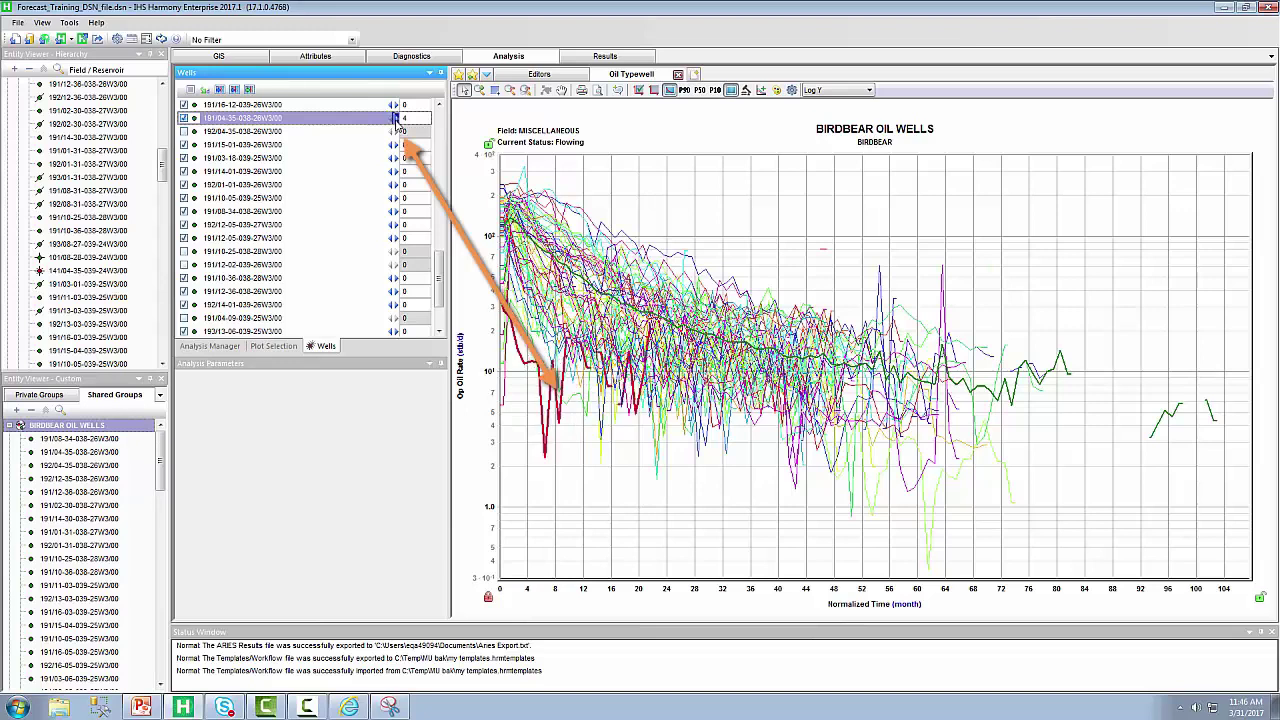
pyautogui.click(396, 118)
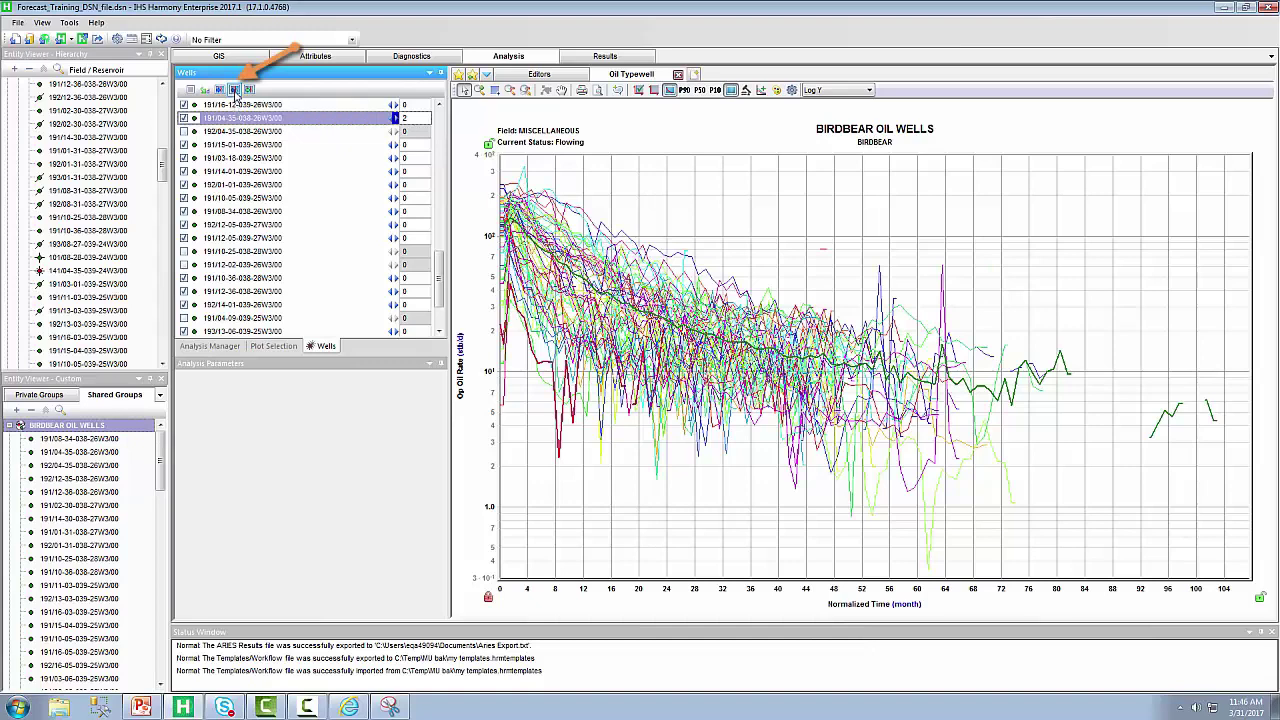
# - Align all included wells so their peak oil rates fall at time zero, and check the shifted data before month 0
pyautogui.click(234, 90)
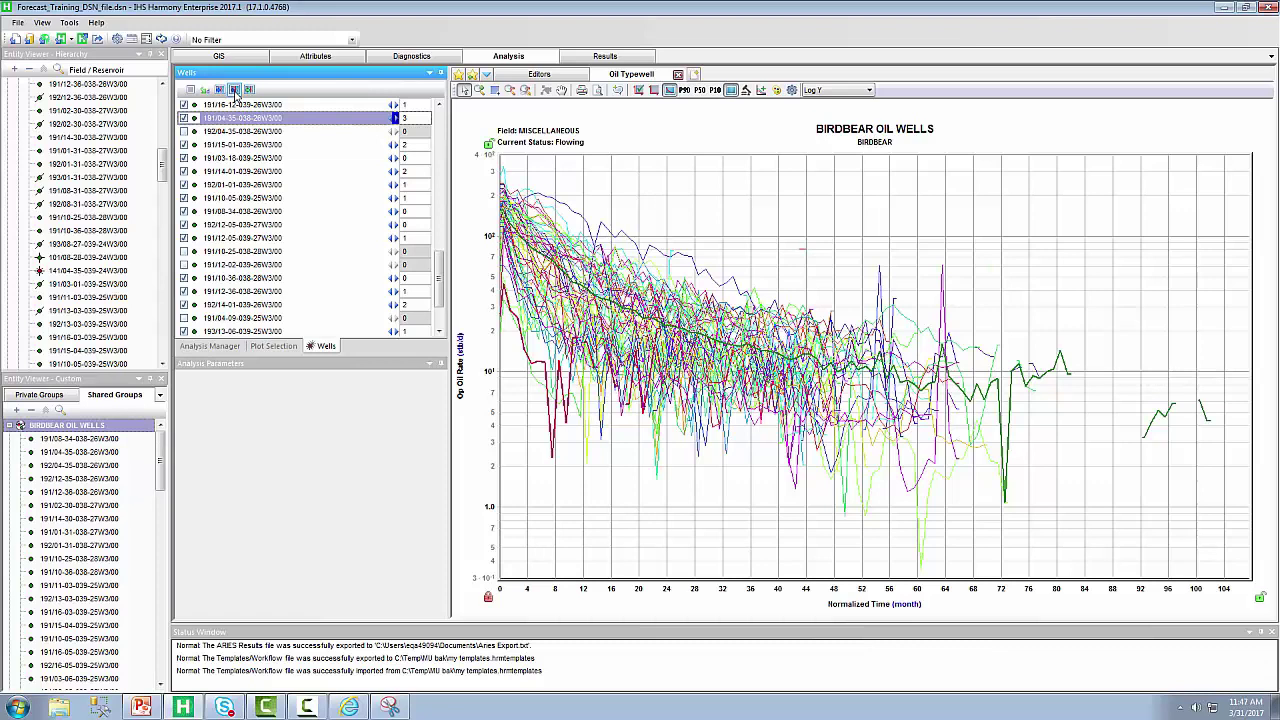
pyautogui.click(488, 597)
pyautogui.moveTo(519, 597); pyautogui.dragTo(687, 607)
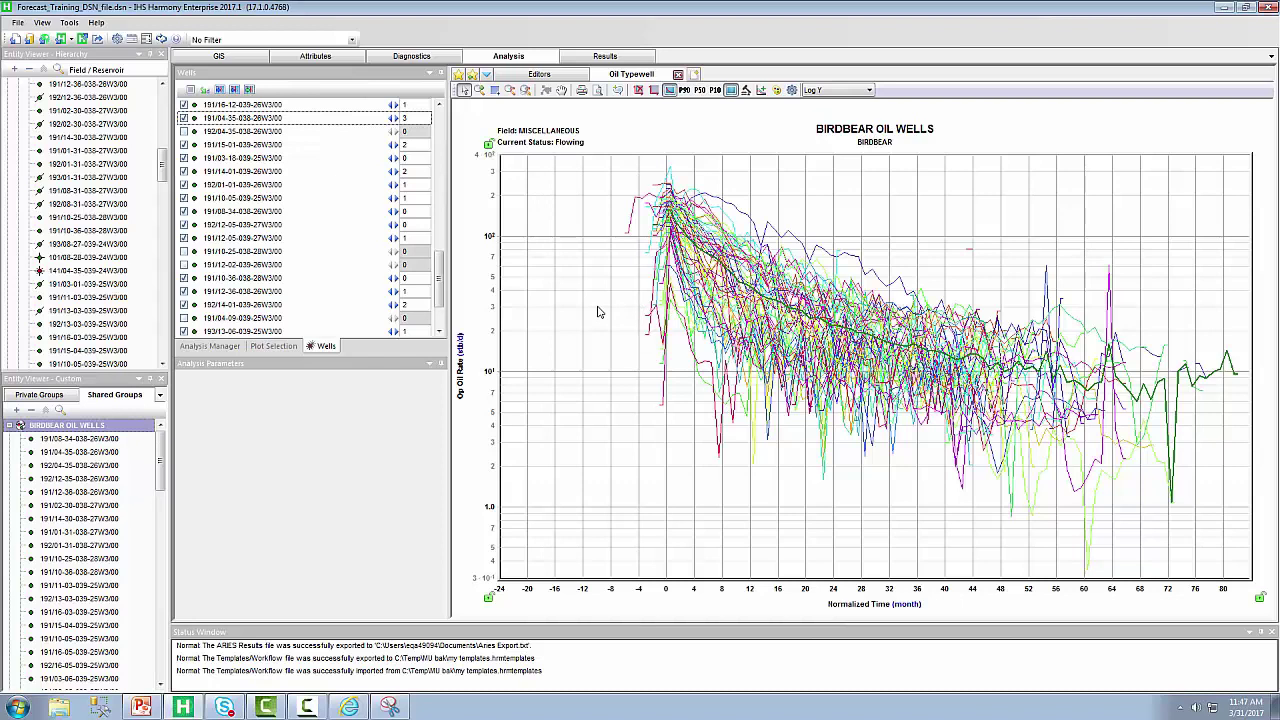
pyautogui.moveTo(628, 598); pyautogui.dragTo(450, 608)
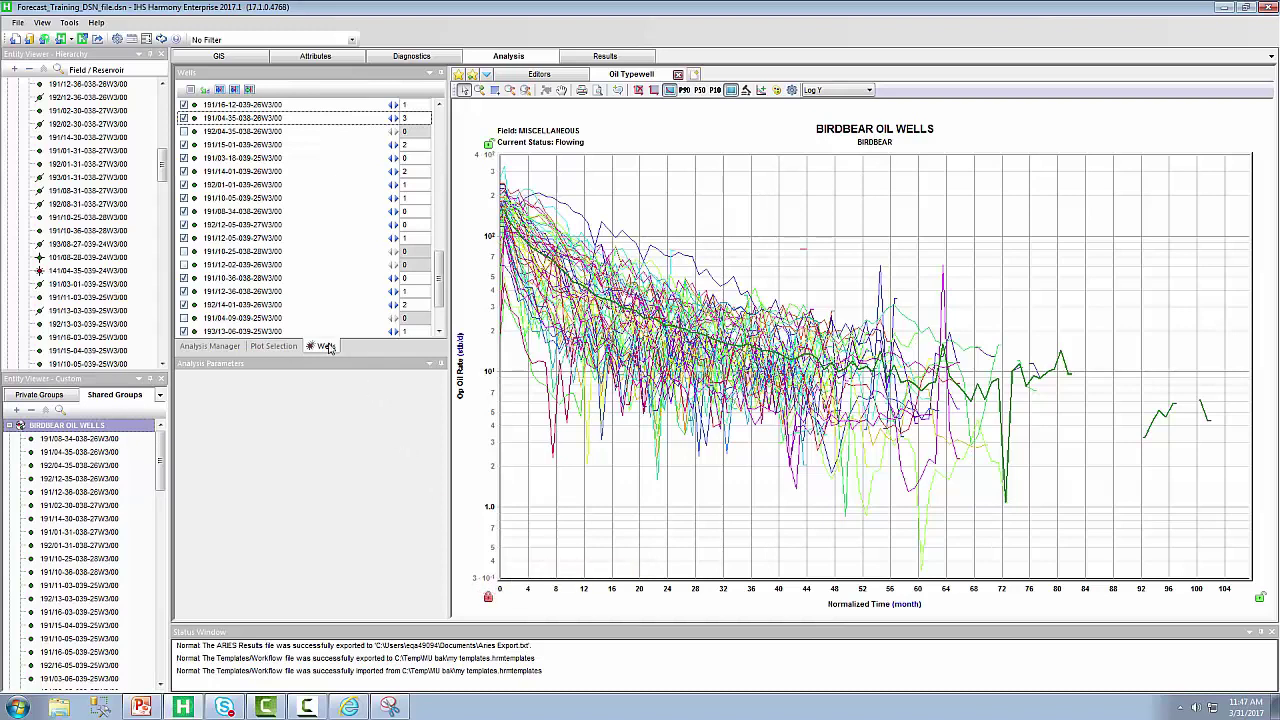
# - Set the typewell plot's X-axis to Normalized Flowing Time
pyautogui.click(274, 346)
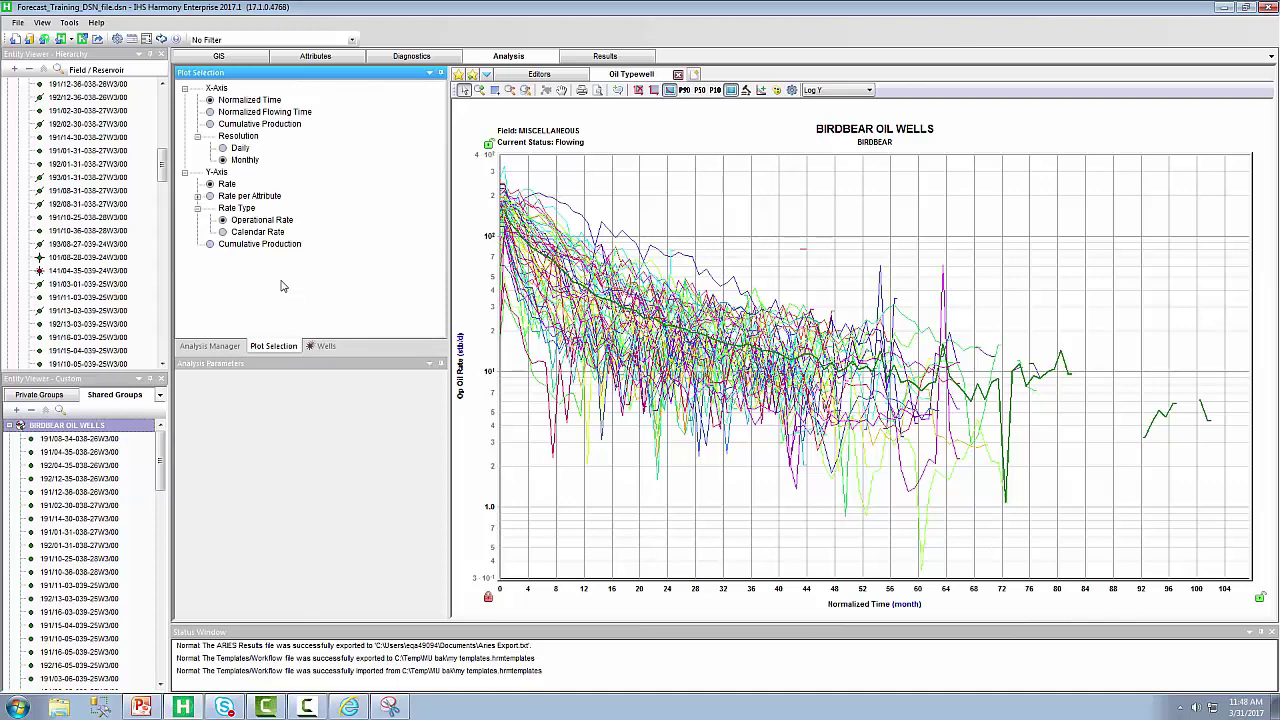
pyautogui.click(211, 112)
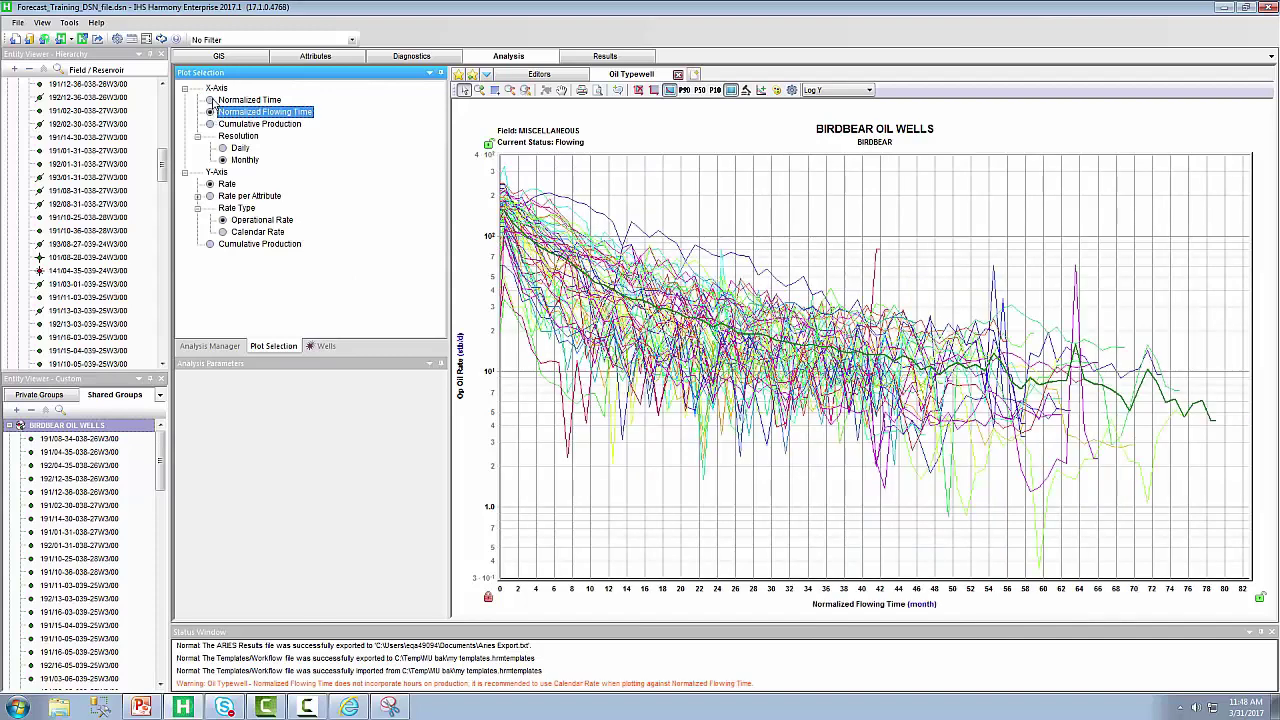
# - Set the plot's X-axis to Normalized Time and its Y-axis to rate per Lateral Length in ft, and rescale the axes to fit the data
pyautogui.click(210, 100)
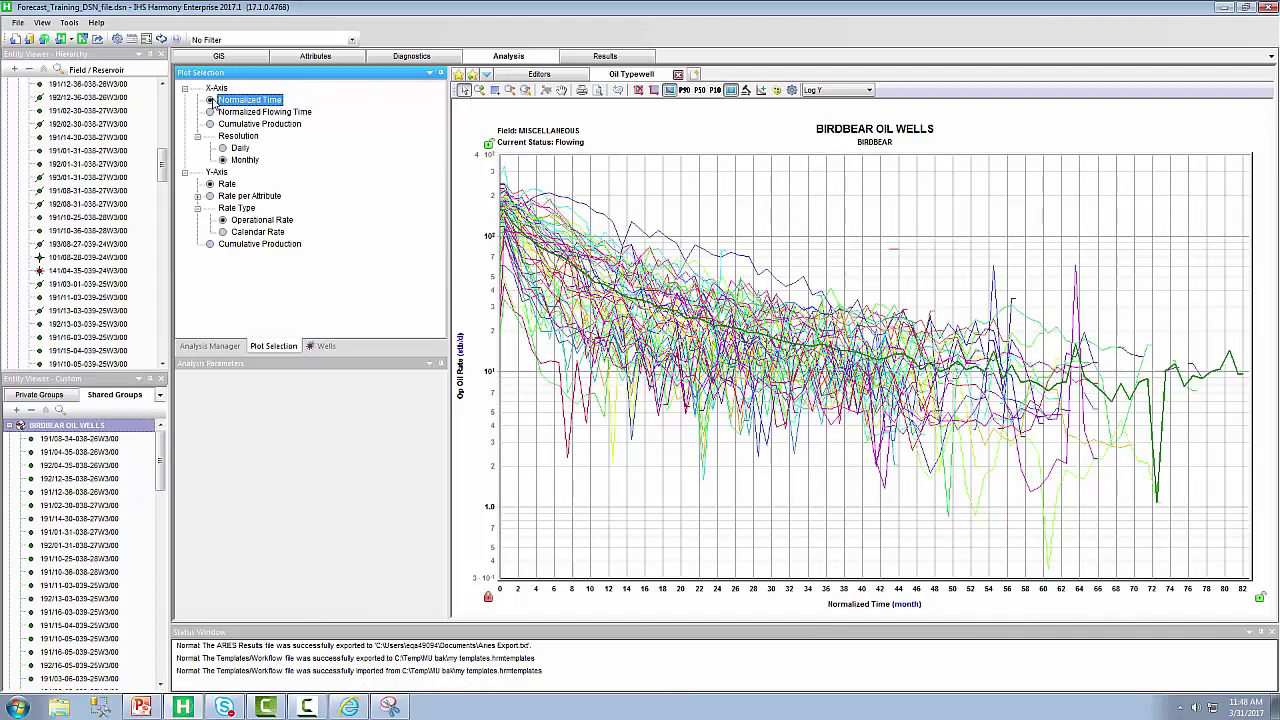
pyautogui.click(198, 199)
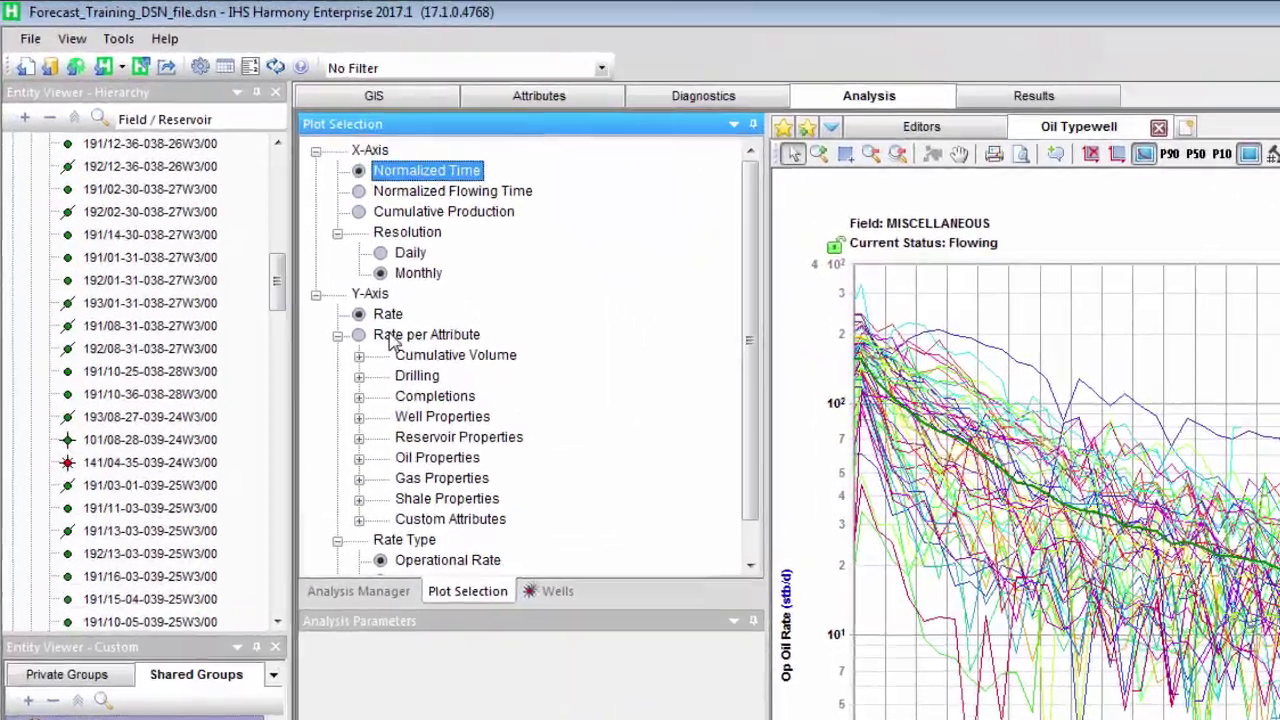
pyautogui.click(230, 198)
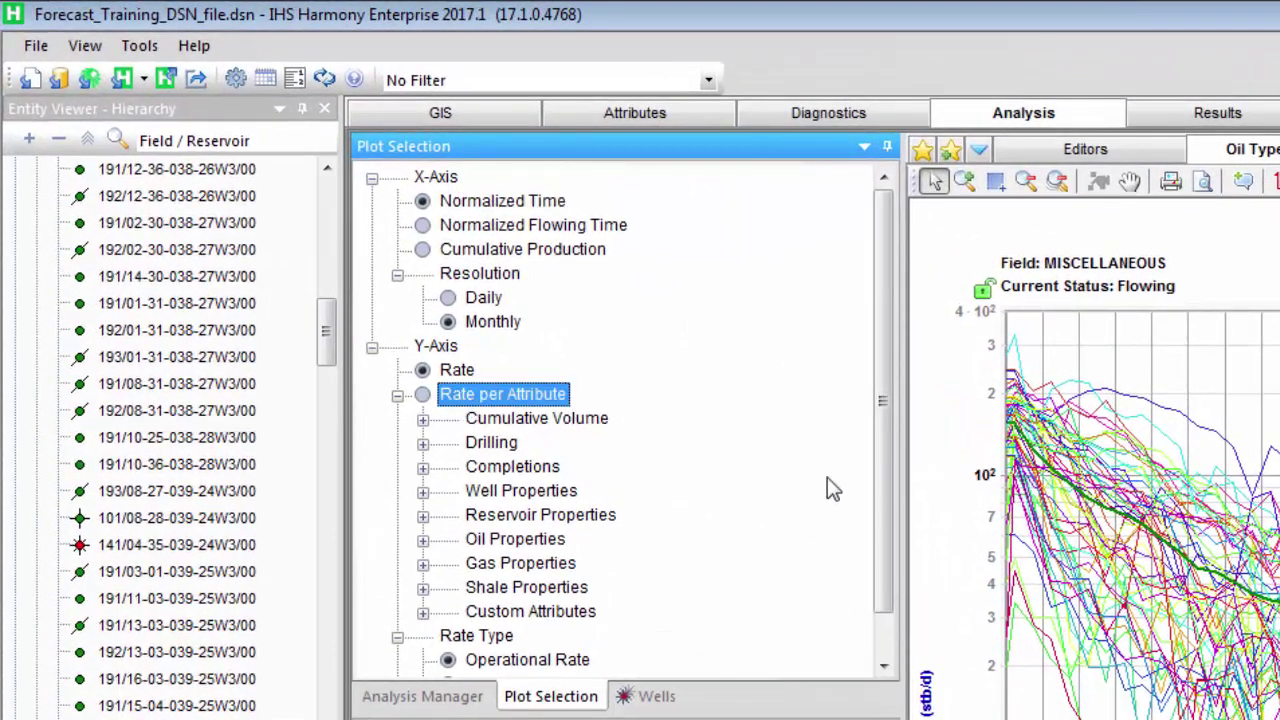
pyautogui.moveTo(883, 470); pyautogui.dragTo(883, 520)
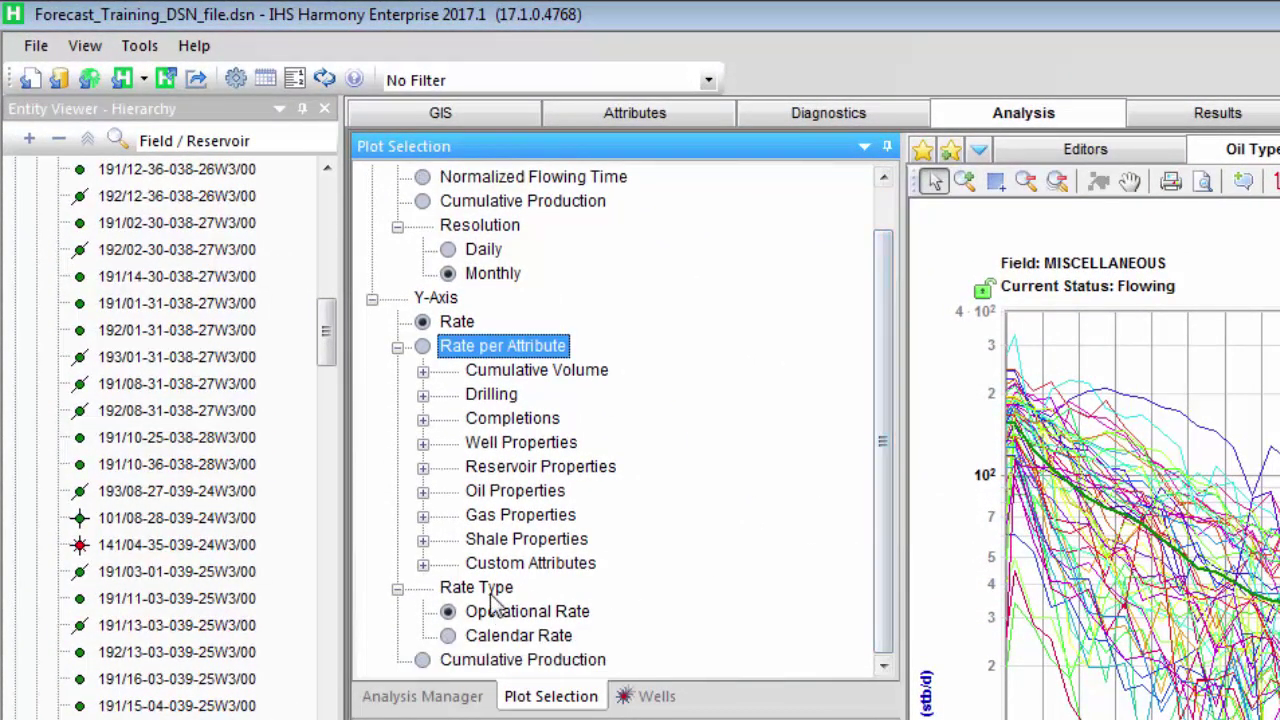
pyautogui.click(422, 564)
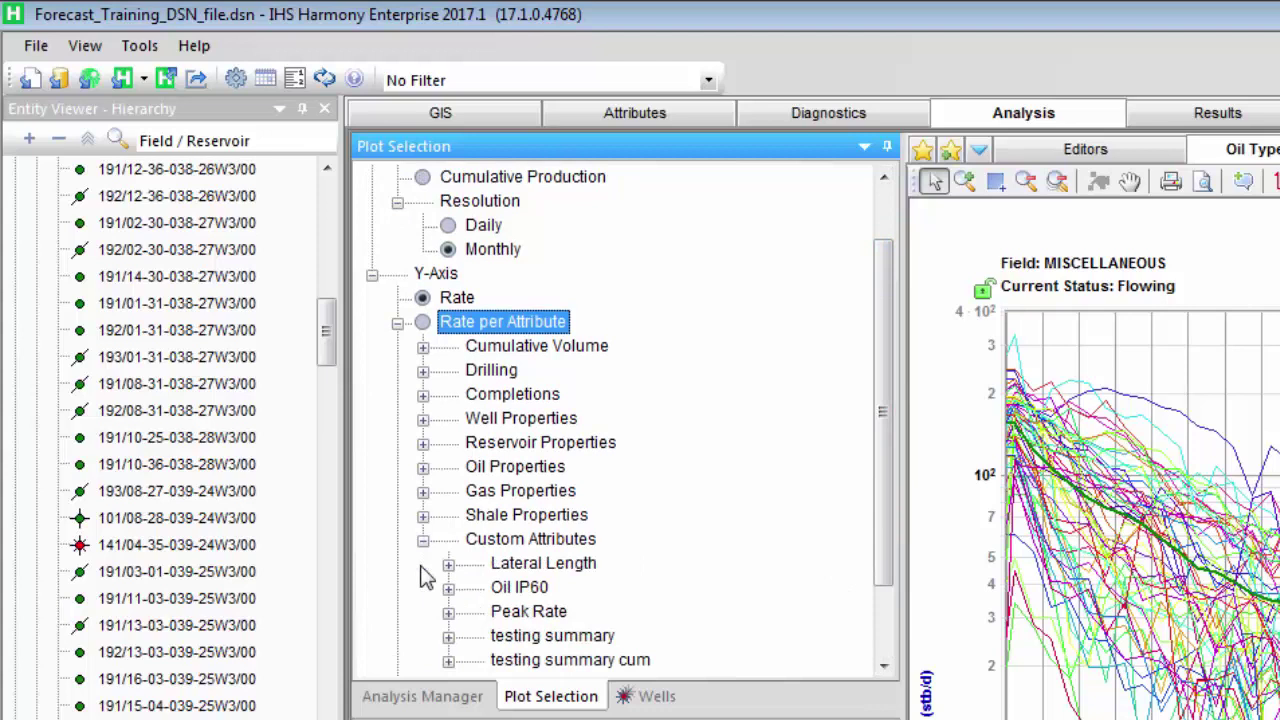
pyautogui.click(500, 568)
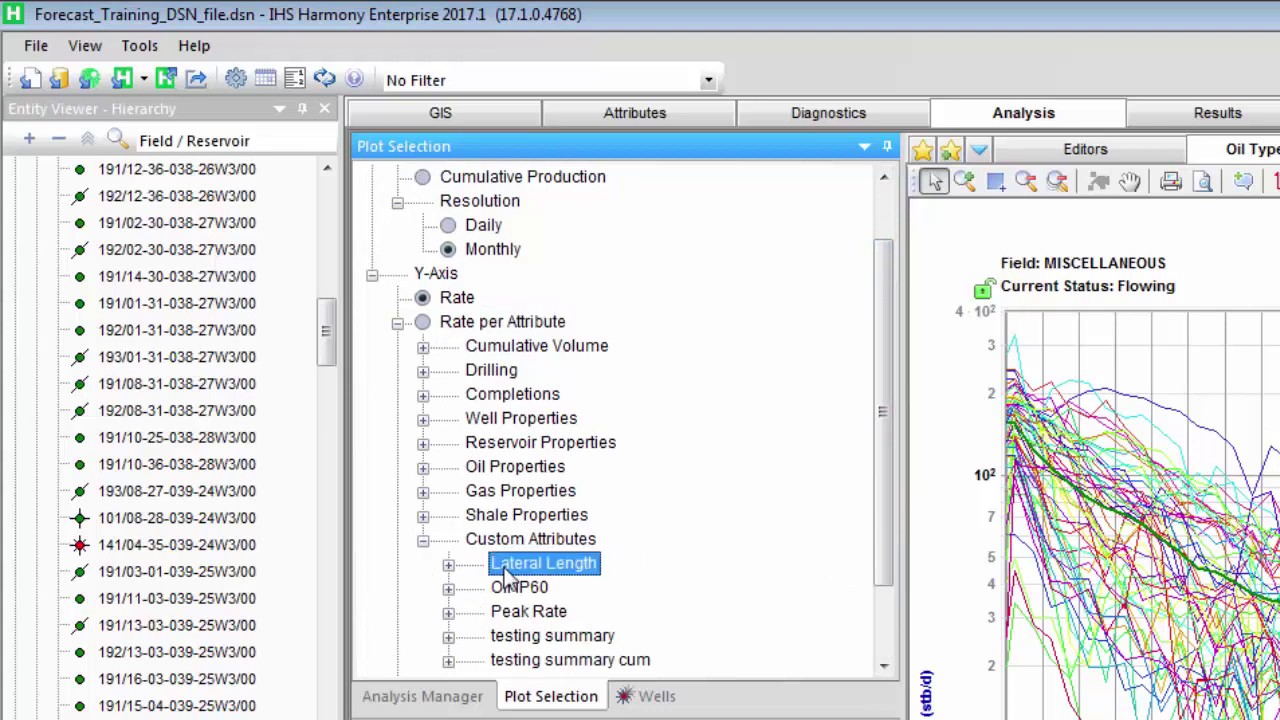
pyautogui.click(448, 564)
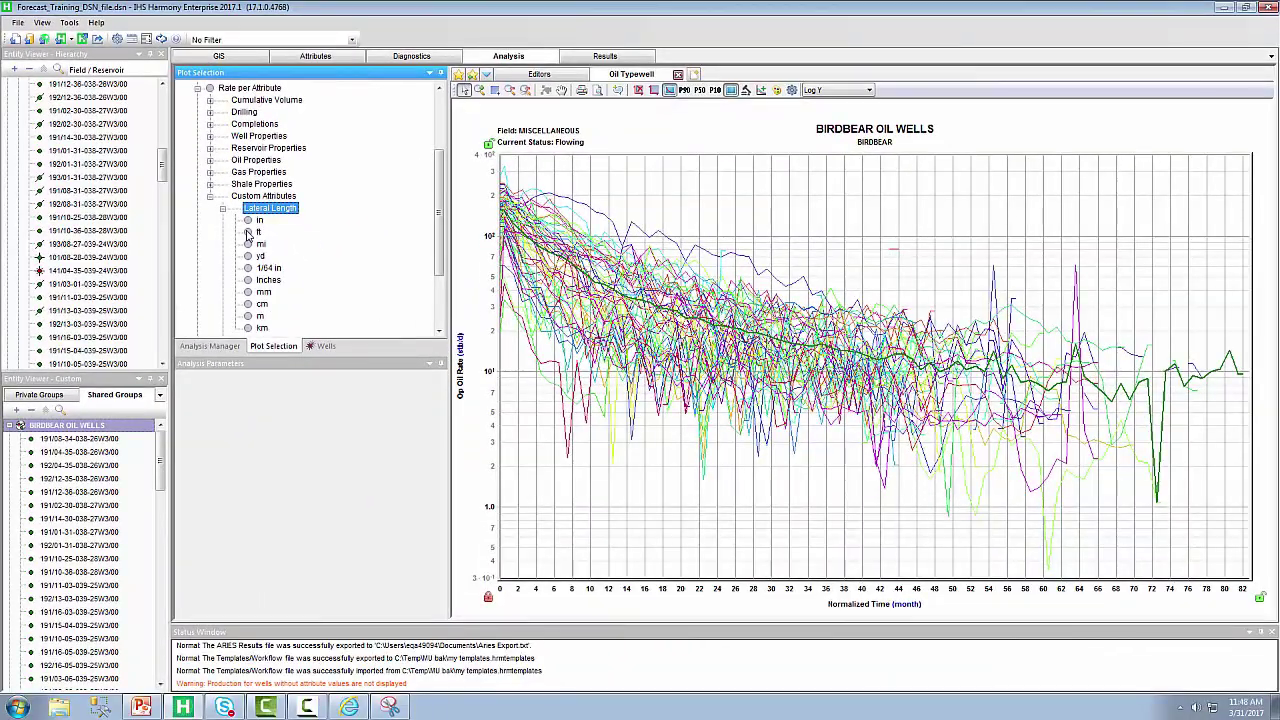
pyautogui.click(499, 467)
pyautogui.click(248, 232)
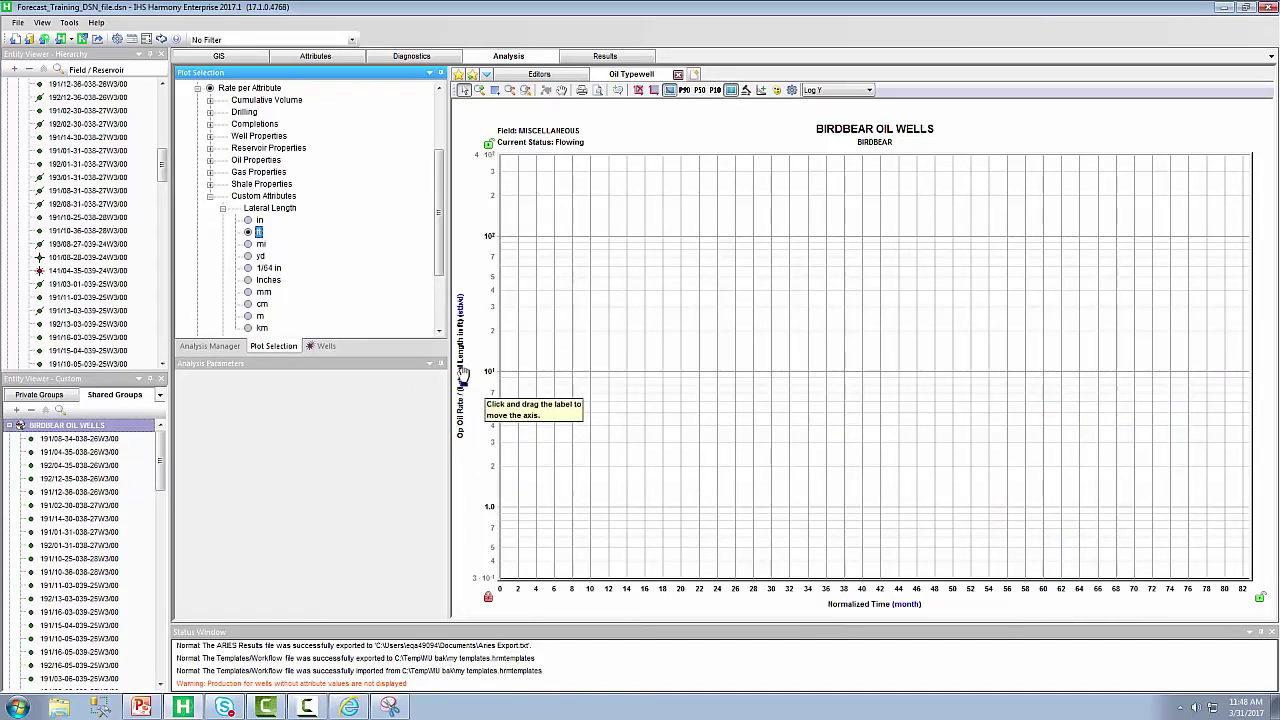
pyautogui.click(653, 90)
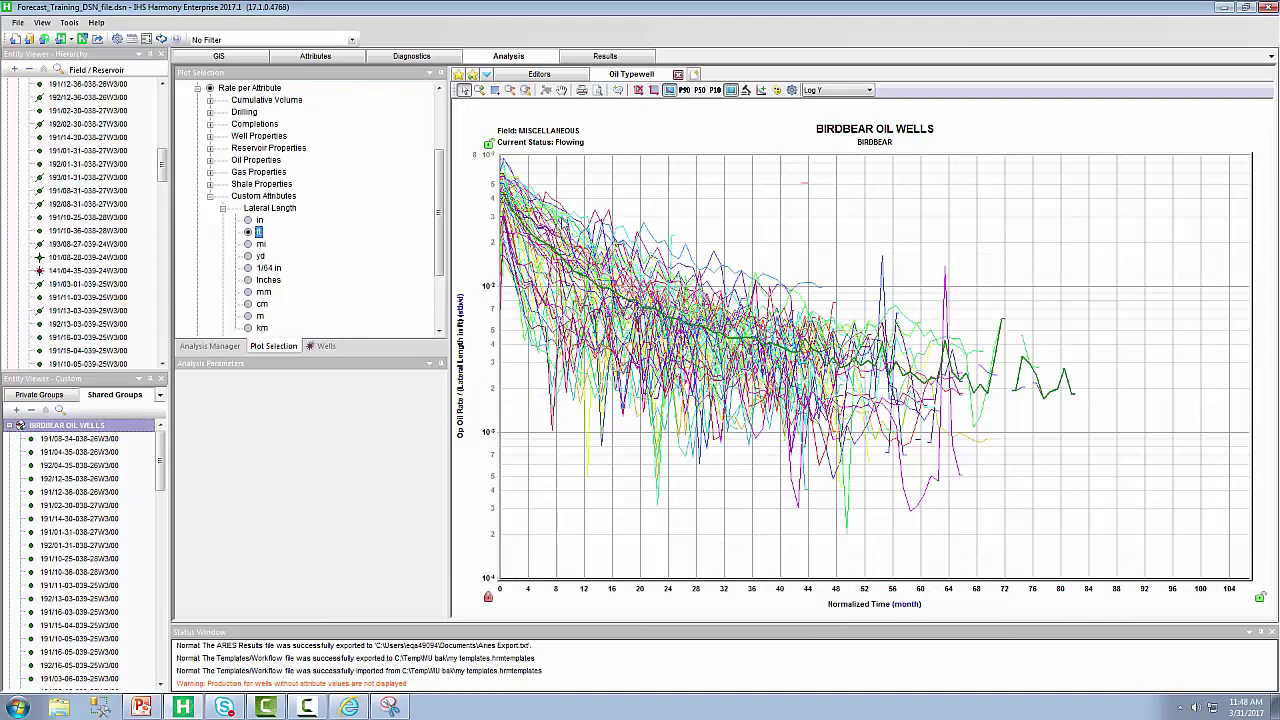
# - Hide the average curve on the typewell plot and show it again
pyautogui.moveTo(712, 406)
pyautogui.click(209, 346)
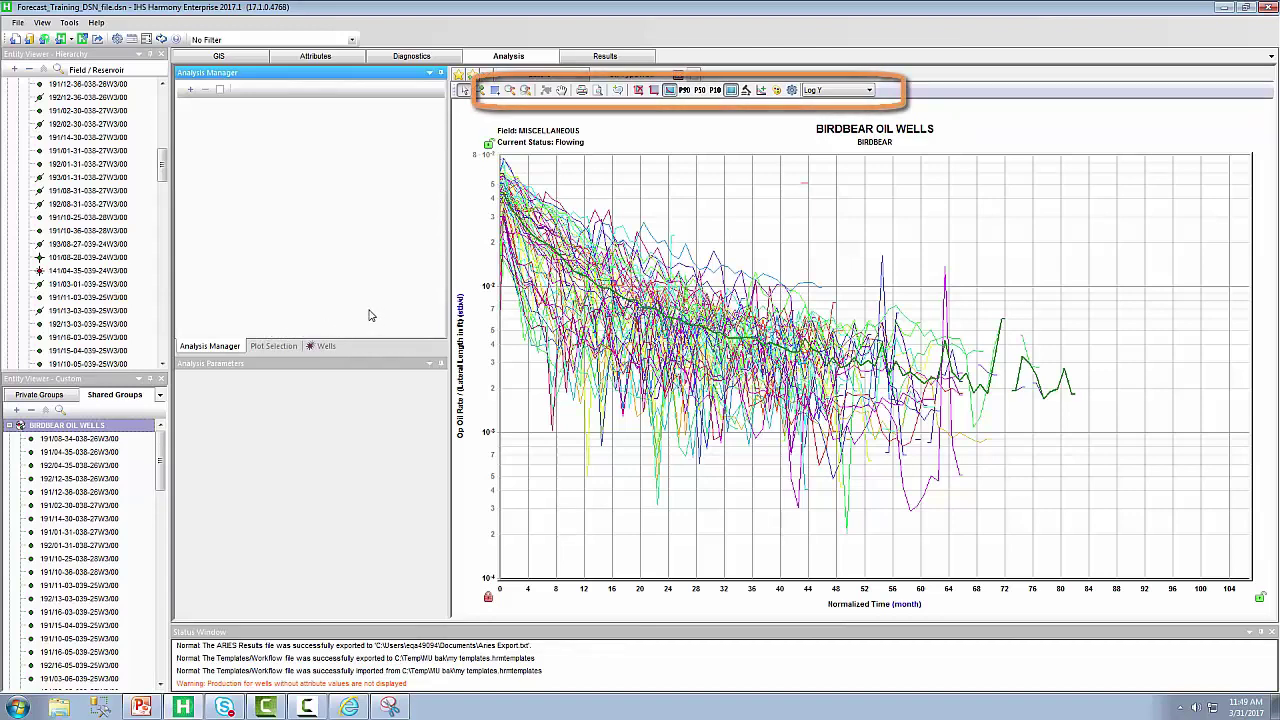
pyautogui.click(671, 91)
pyautogui.click(671, 91)
pyautogui.click(671, 91)
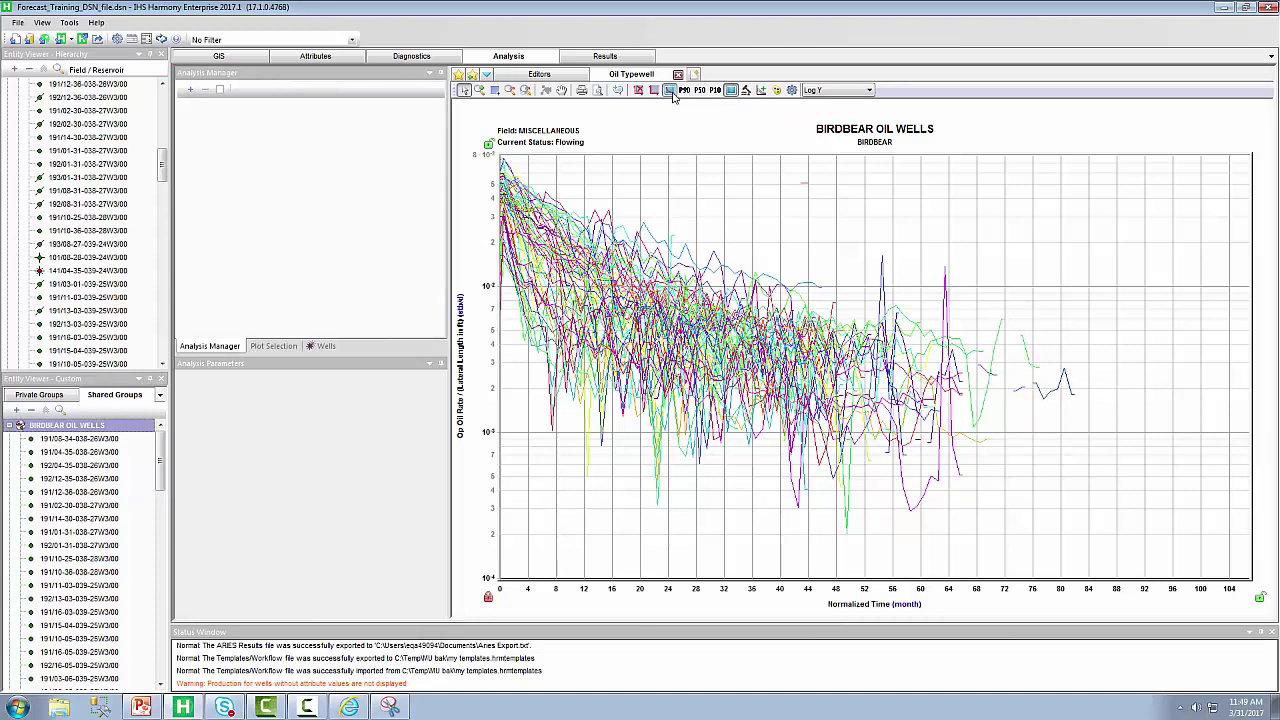
pyautogui.click(671, 91)
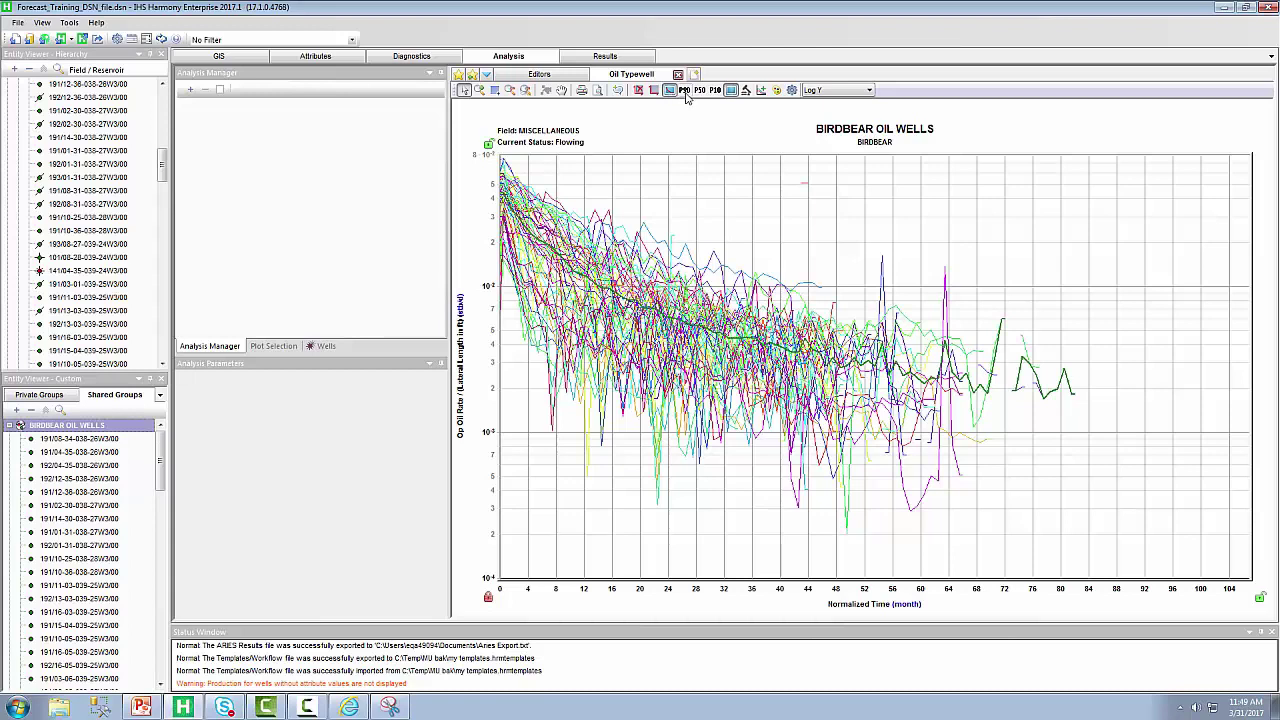
# - Display the P90, P50 and P10 curves on the typewell plot
pyautogui.click(686, 92)
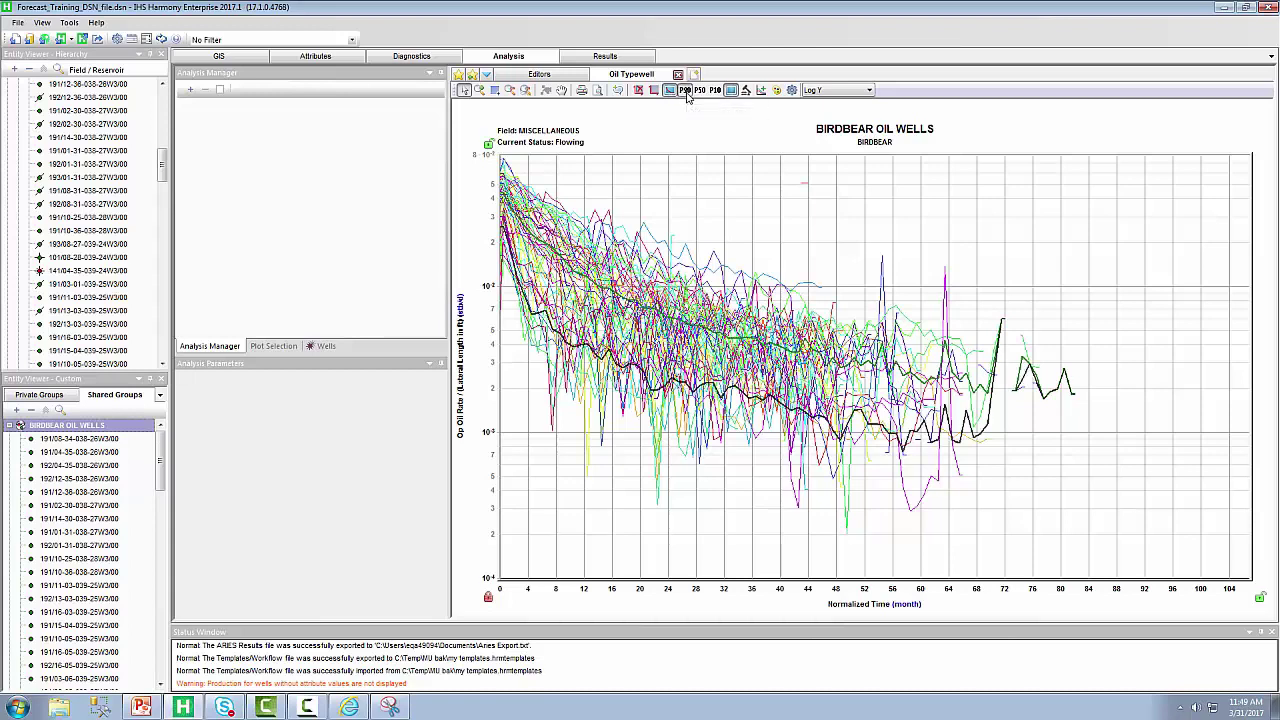
pyautogui.click(700, 91)
pyautogui.click(716, 91)
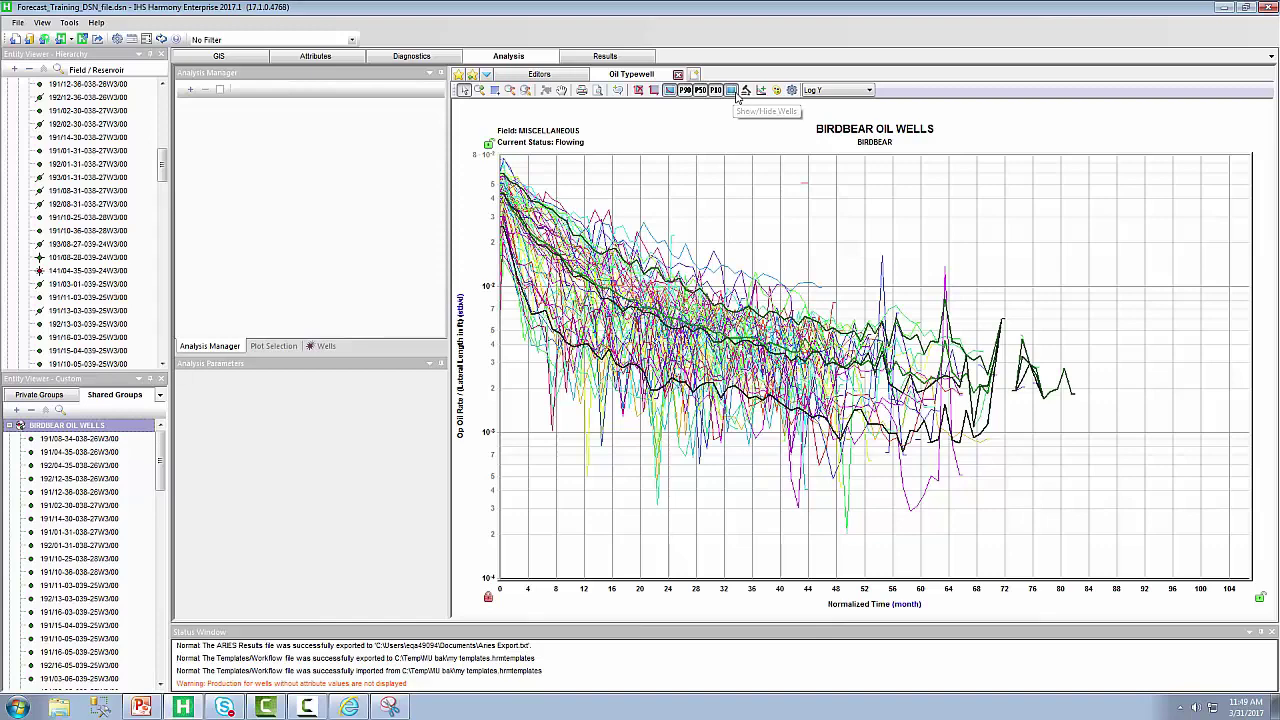
# - Hide the individual well curves and show them again, and overlay the number of producing wells on the plot
pyautogui.click(733, 91)
pyautogui.click(733, 91)
pyautogui.click(733, 91)
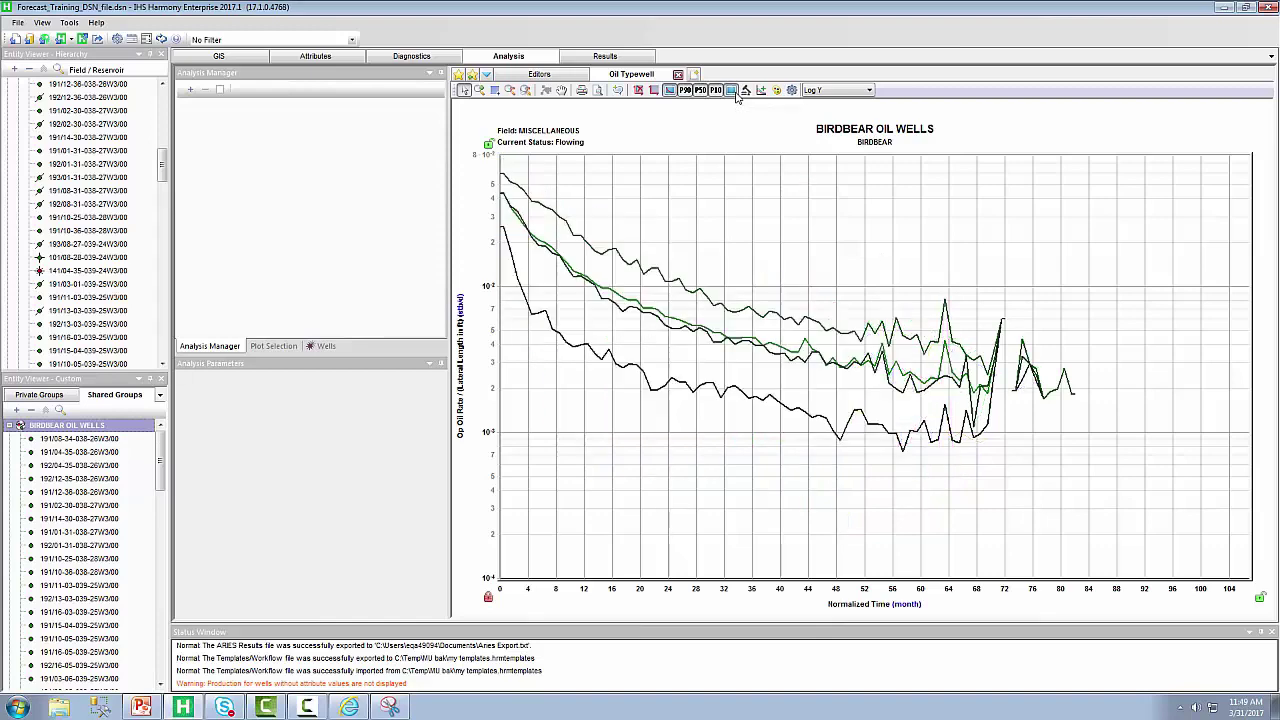
pyautogui.click(733, 91)
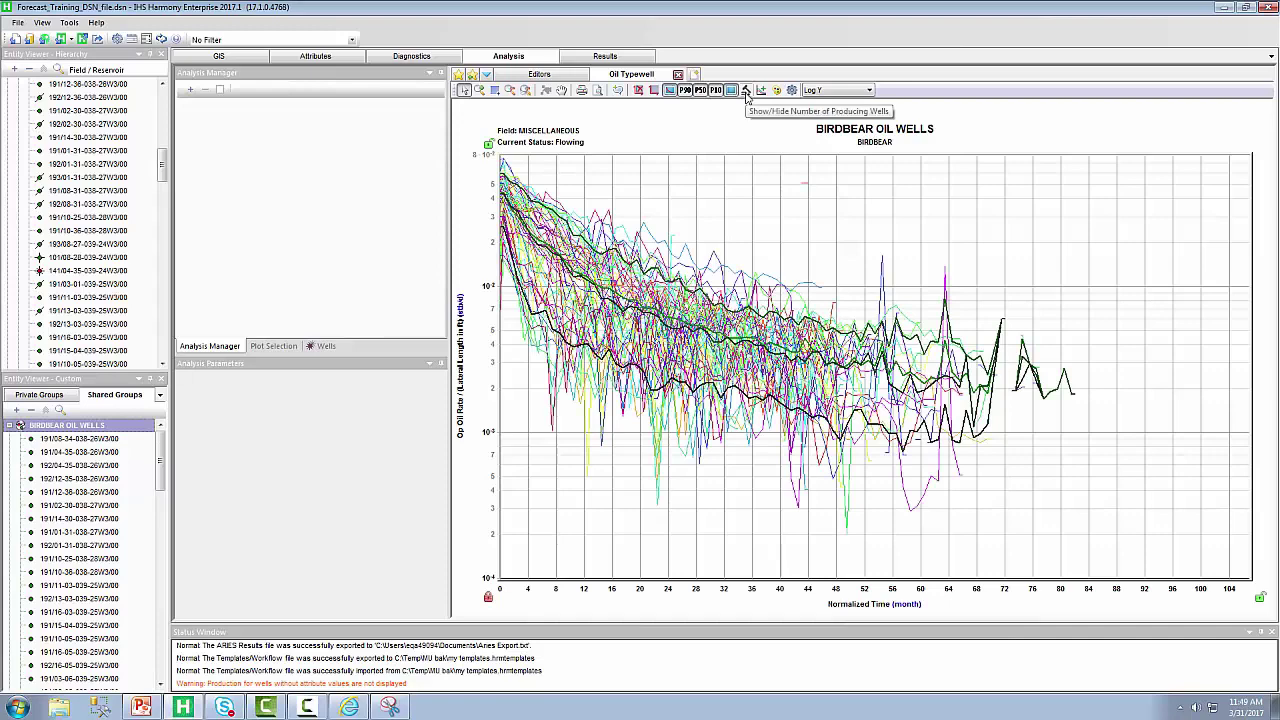
pyautogui.click(745, 91)
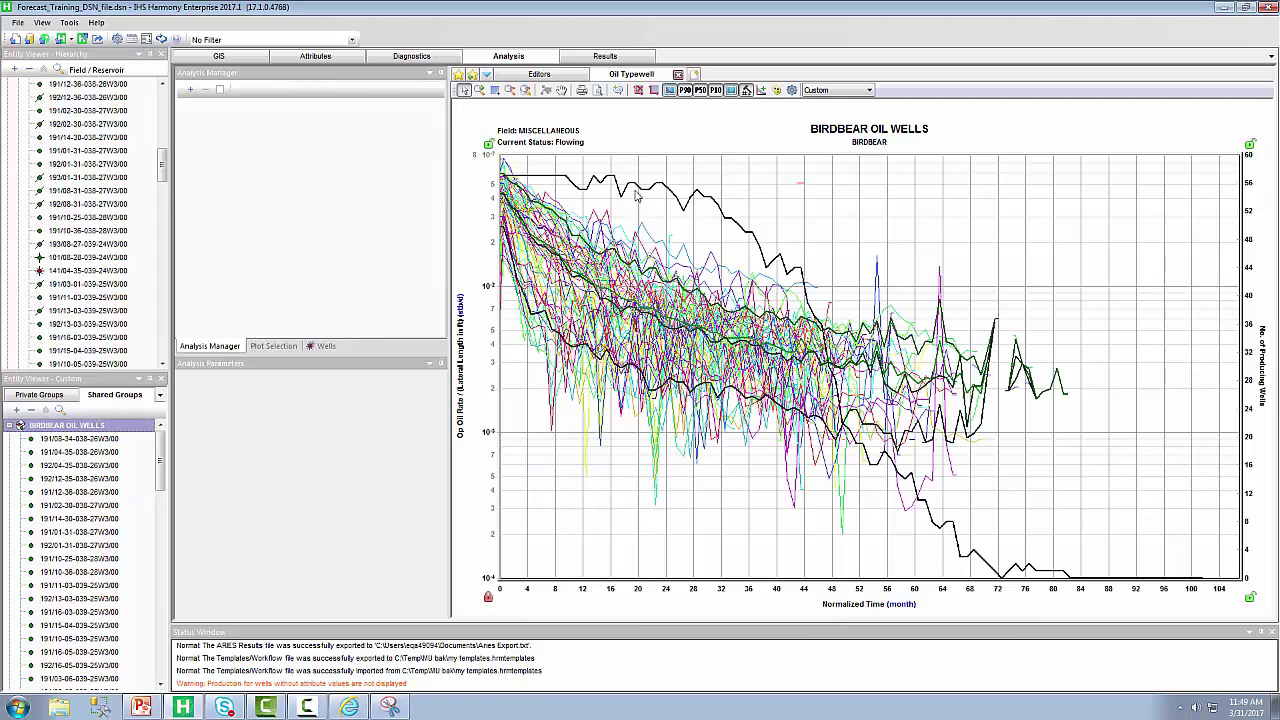
pyautogui.moveTo(641, 199)
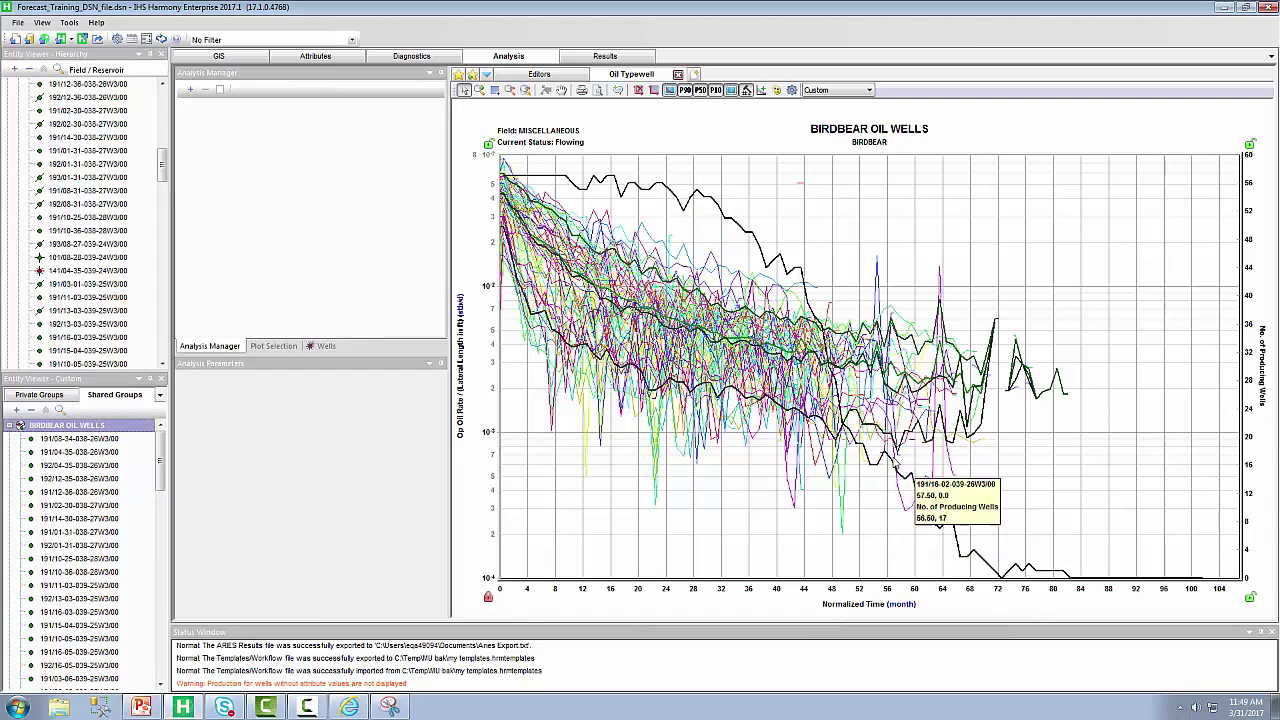
# - Color all well curves grey, and return them to unique colors
pyautogui.click(778, 92)
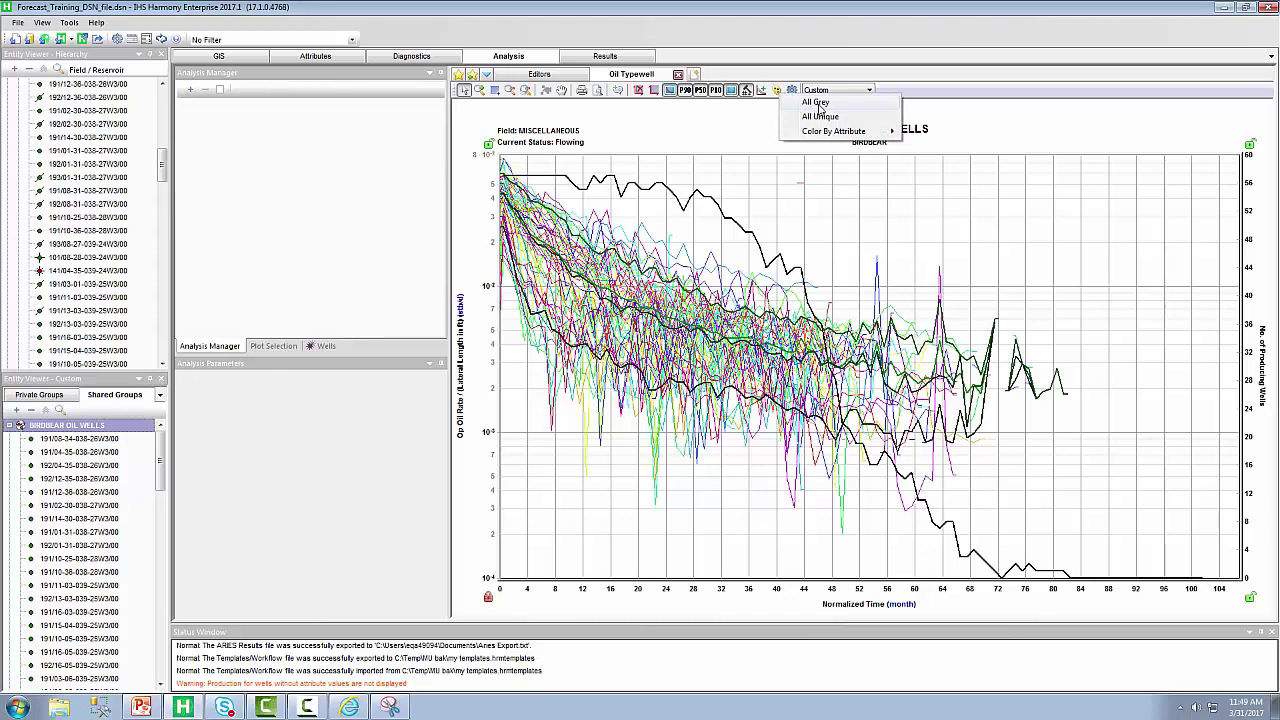
pyautogui.click(816, 103)
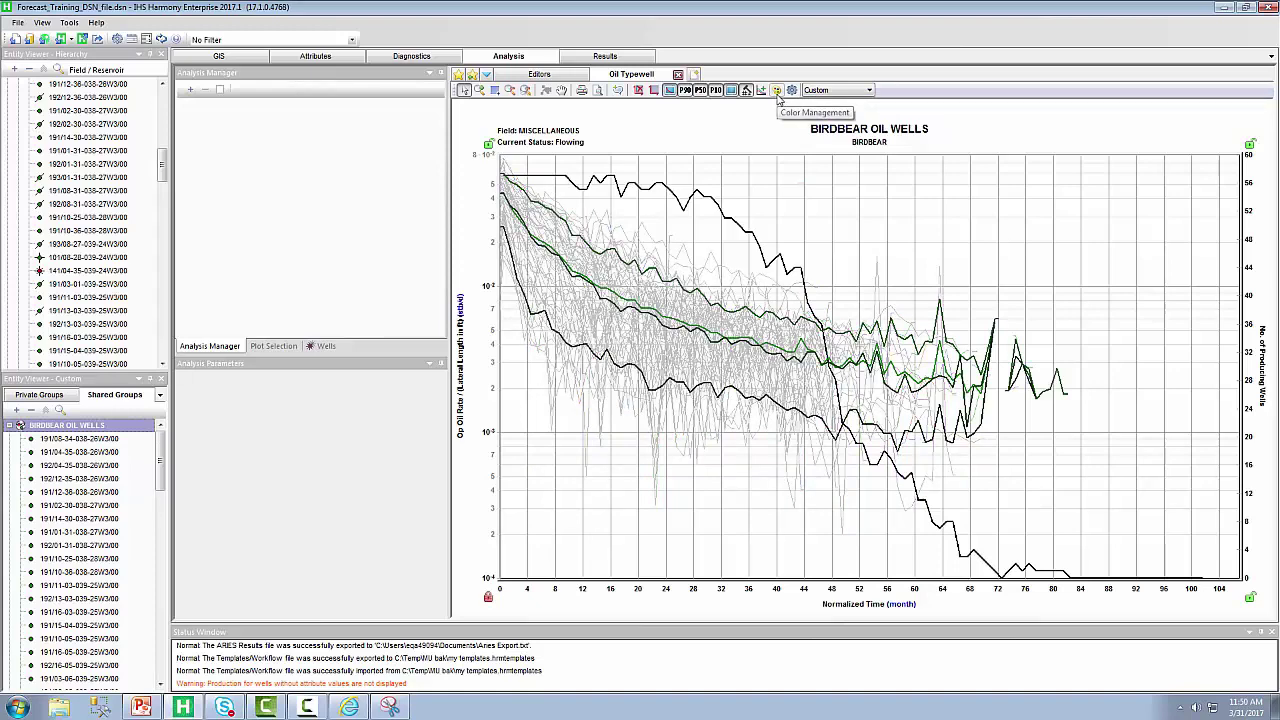
pyautogui.click(778, 91)
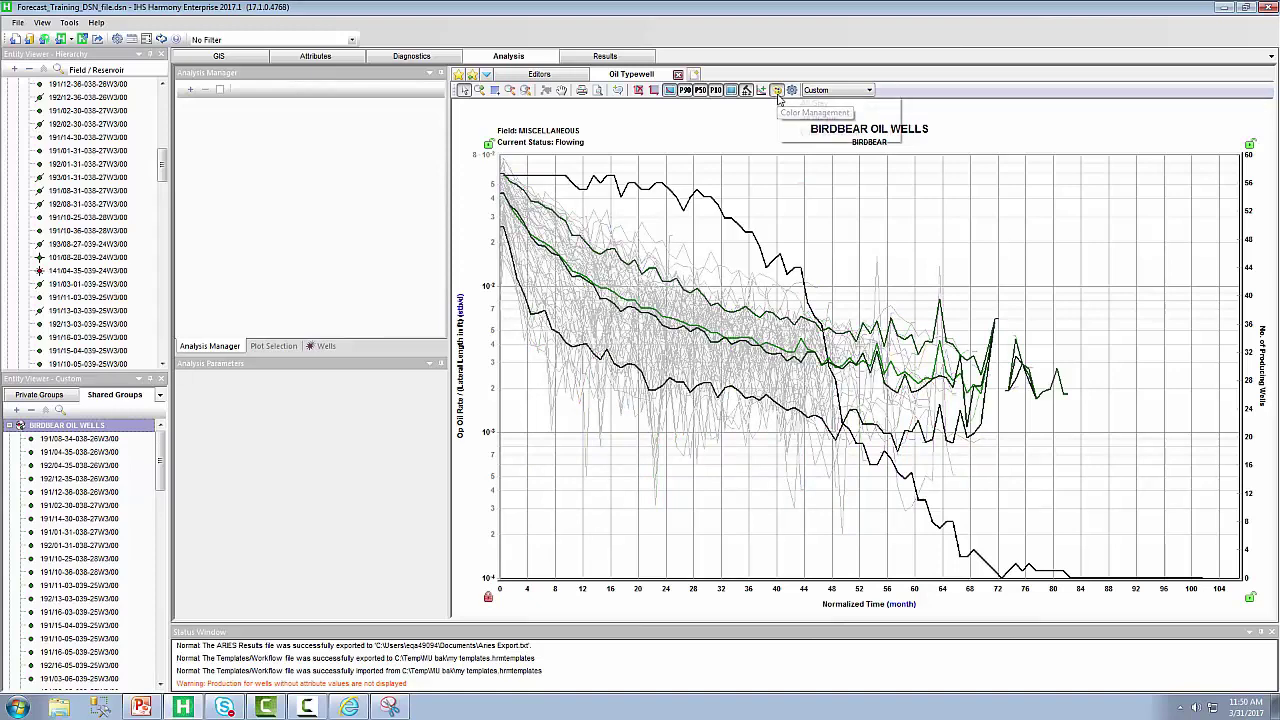
pyautogui.click(815, 117)
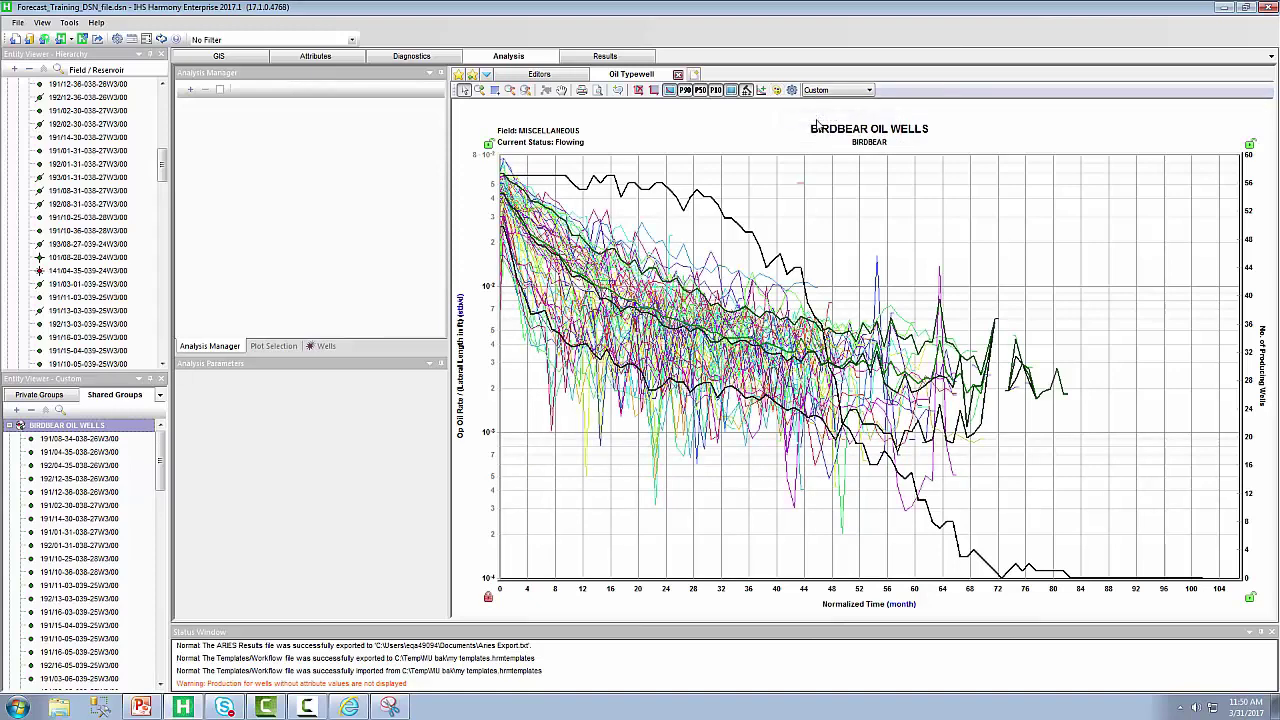
# - Color the well curves by the Operator attribute and show the legend on the plot
pyautogui.click(778, 91)
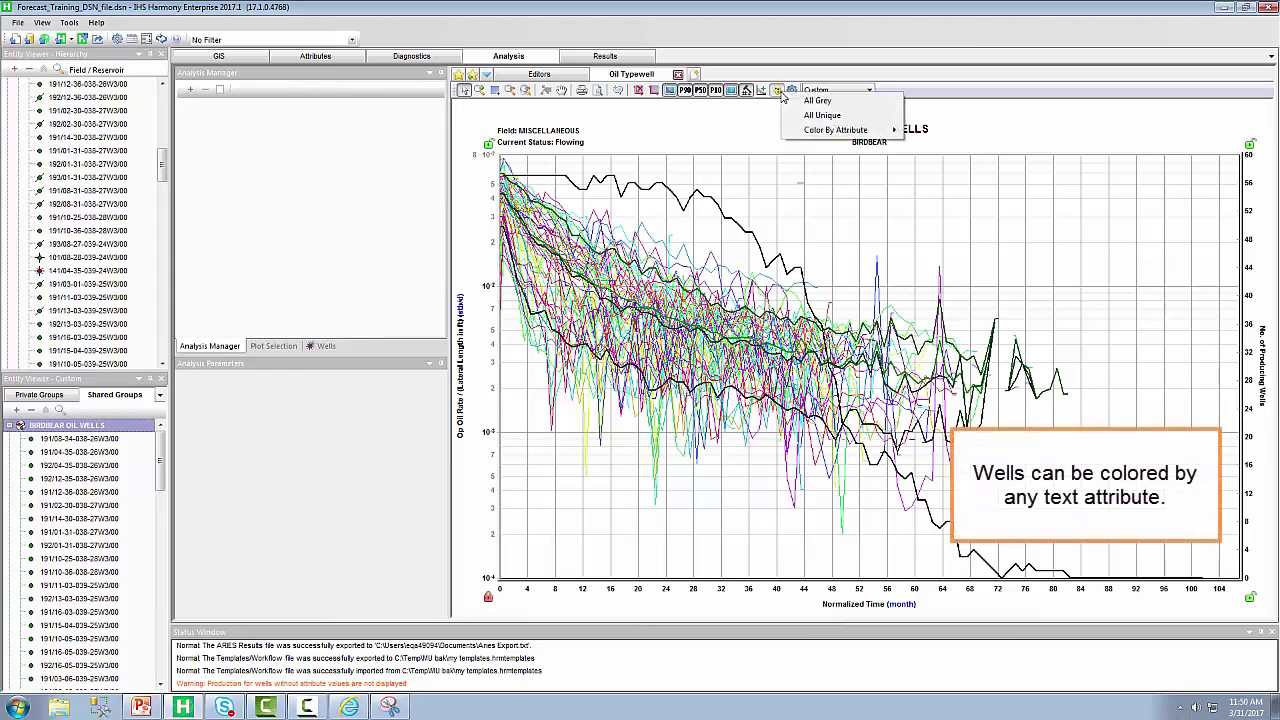
pyautogui.moveTo(812, 134)
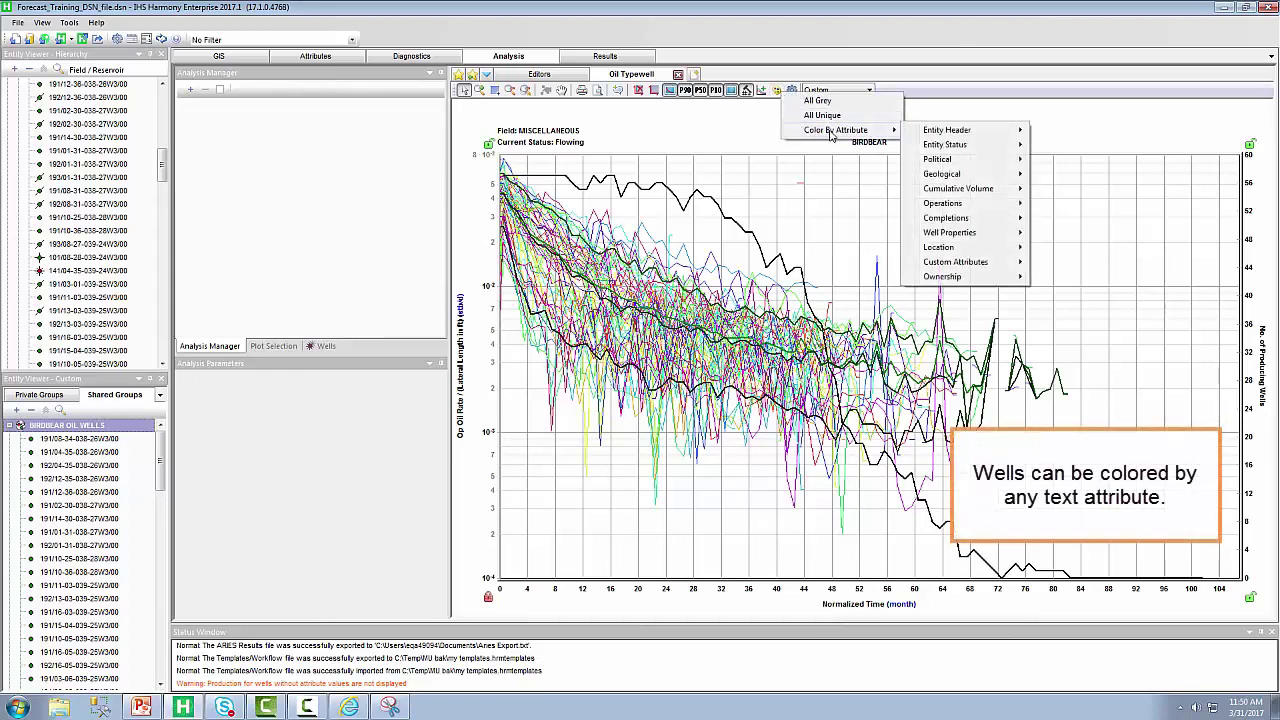
pyautogui.moveTo(914, 151)
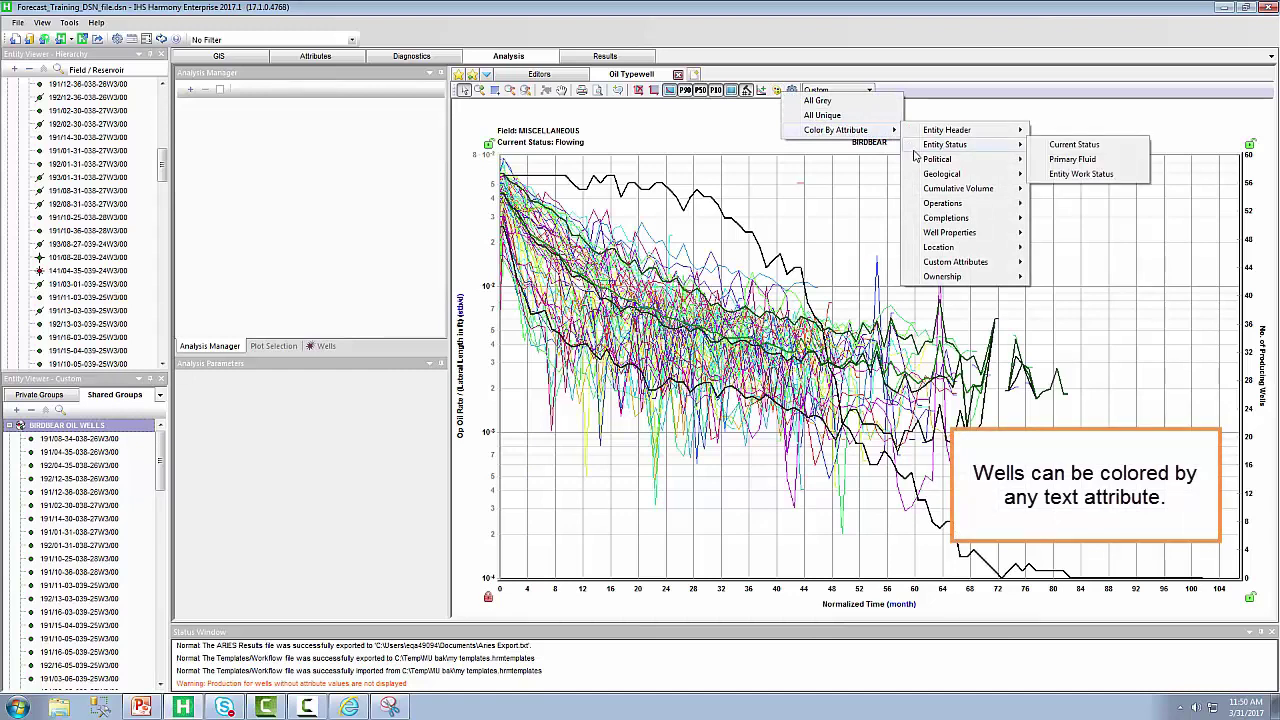
pyautogui.moveTo(937, 211)
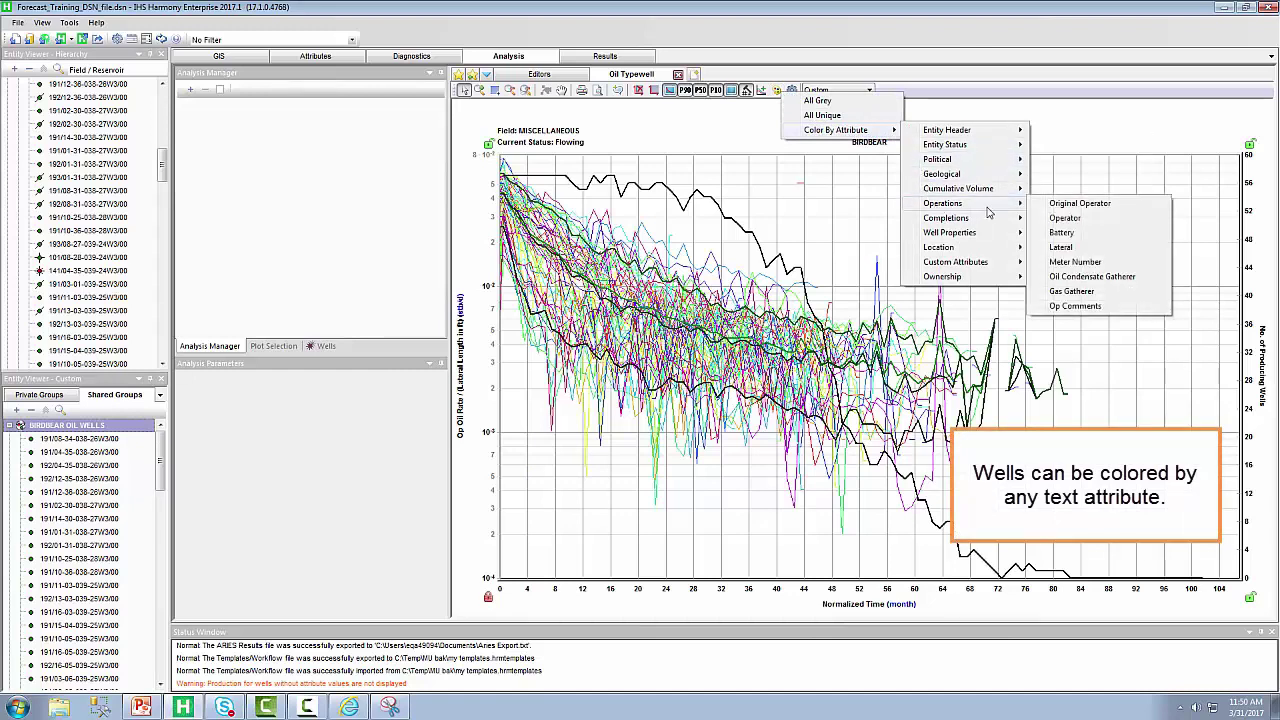
pyautogui.click(1075, 222)
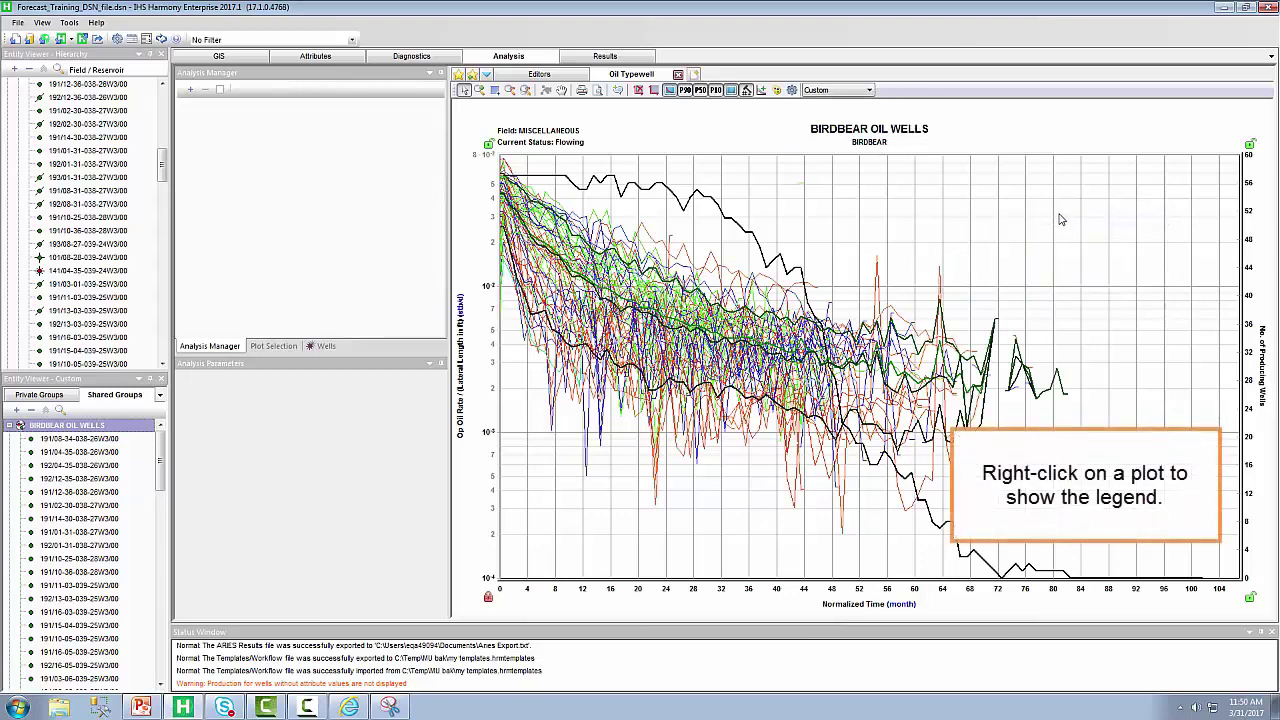
pyautogui.rightClick(1061, 219)
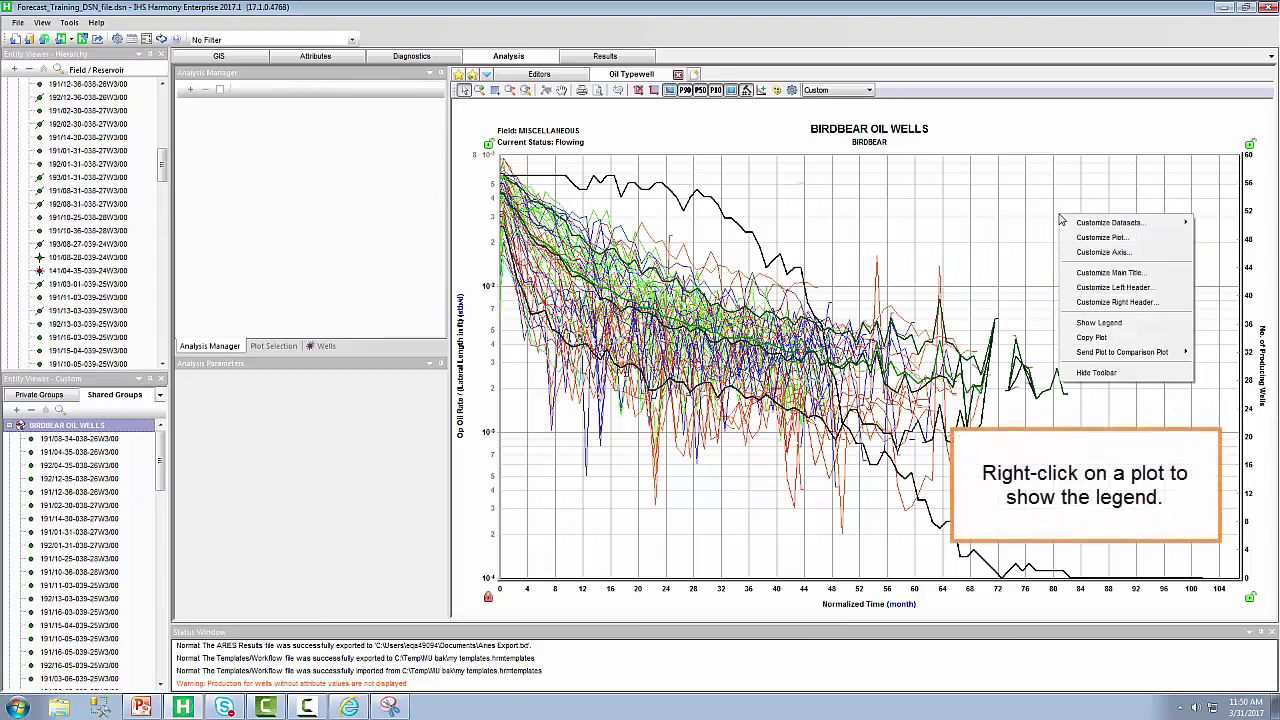
pyautogui.click(1087, 323)
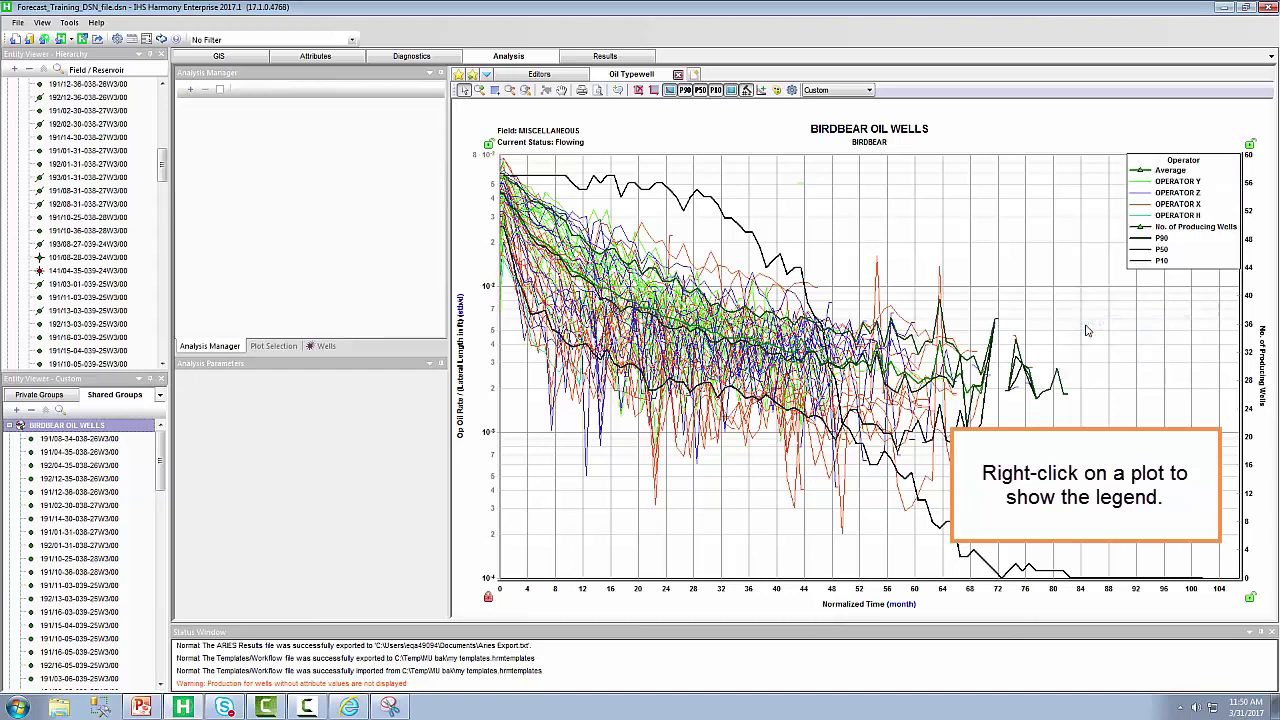
# - Hide the P10, P50, P90, average and number of producing wells curves, leaving only the individual wells on the plot
pyautogui.click(716, 91)
pyautogui.click(700, 91)
pyautogui.click(684, 91)
pyautogui.click(672, 91)
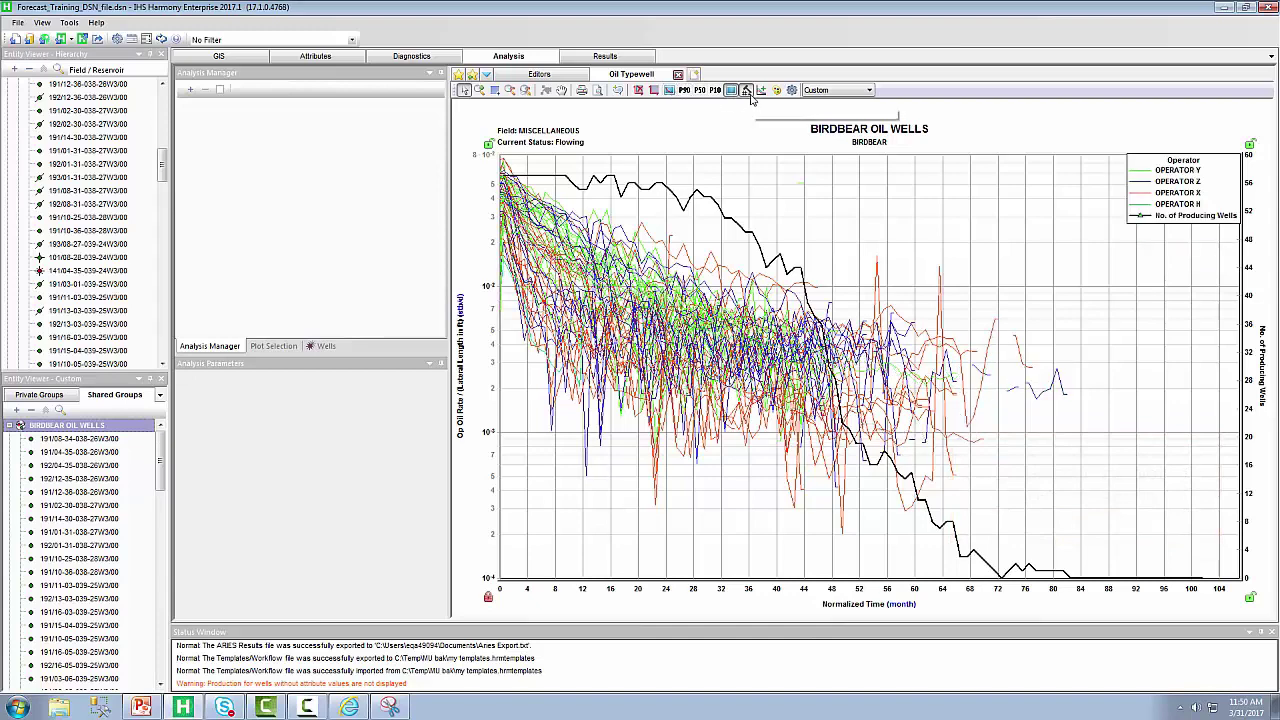
pyautogui.click(747, 91)
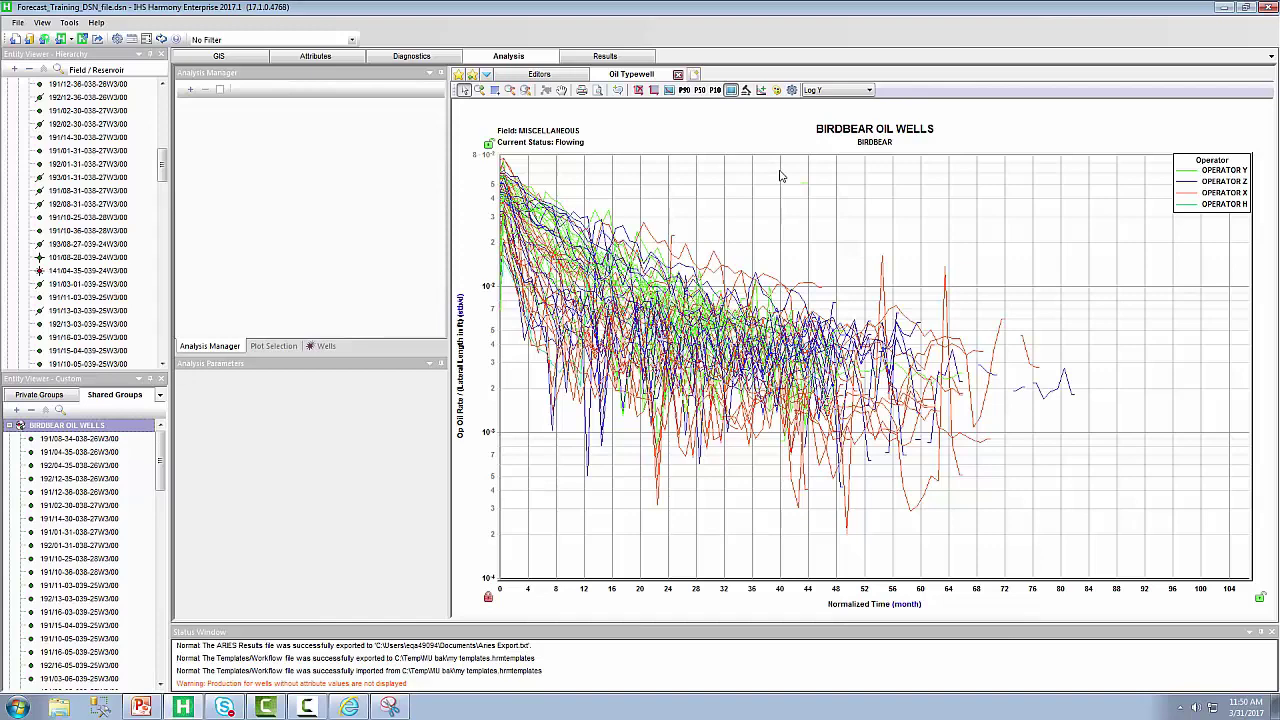
# - Inspect the operator-colored well curves to compare production performance between the operators
pyautogui.moveTo(628, 305)
pyautogui.moveTo(772, 337)
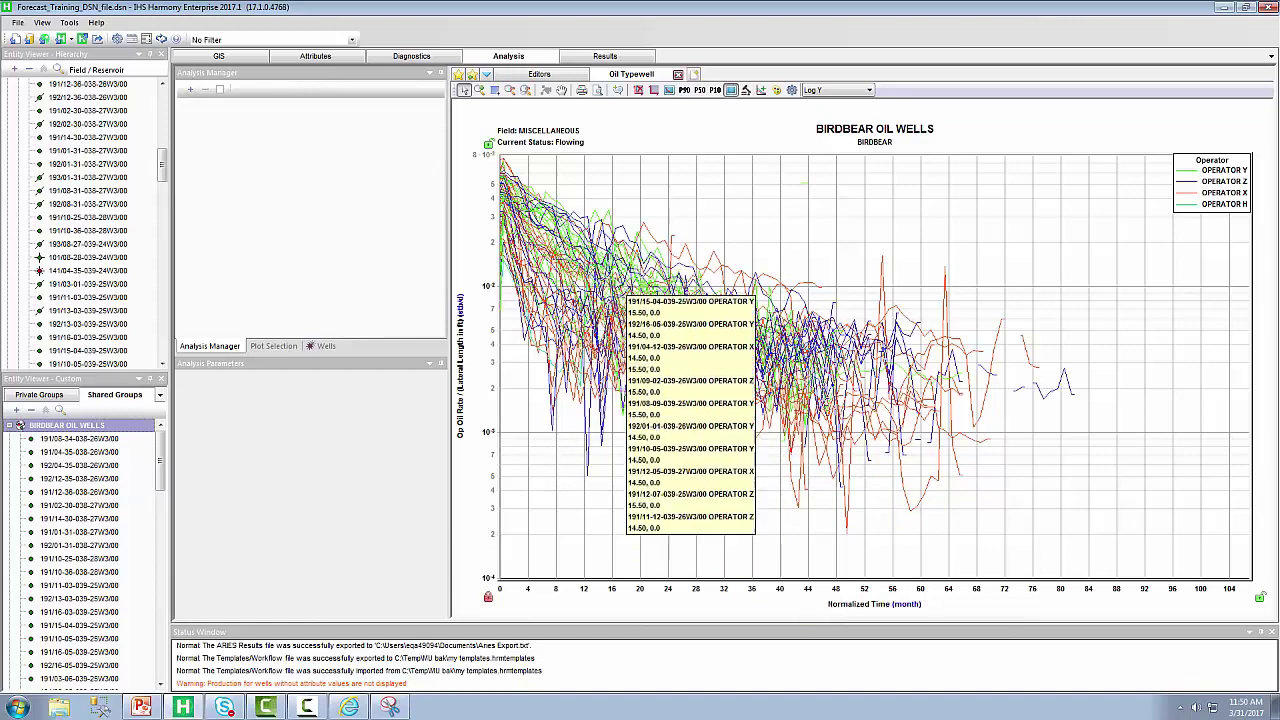
pyautogui.moveTo(716, 318)
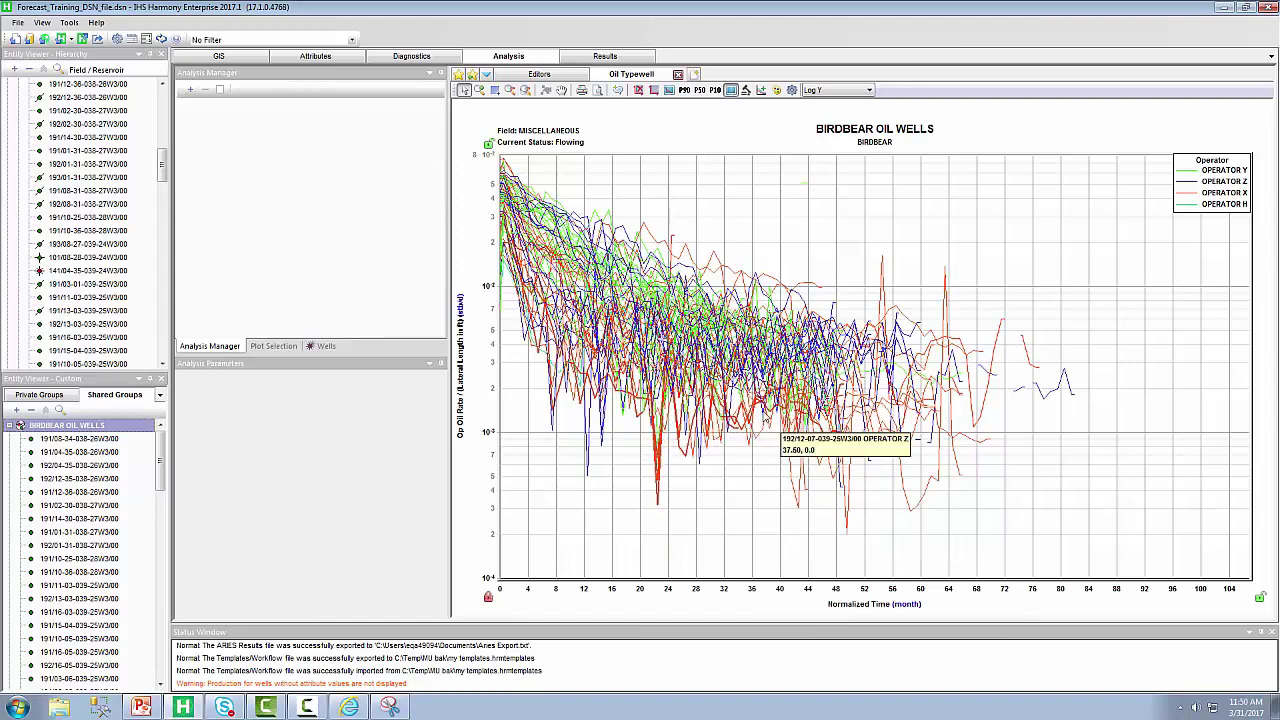
pyautogui.moveTo(742, 414)
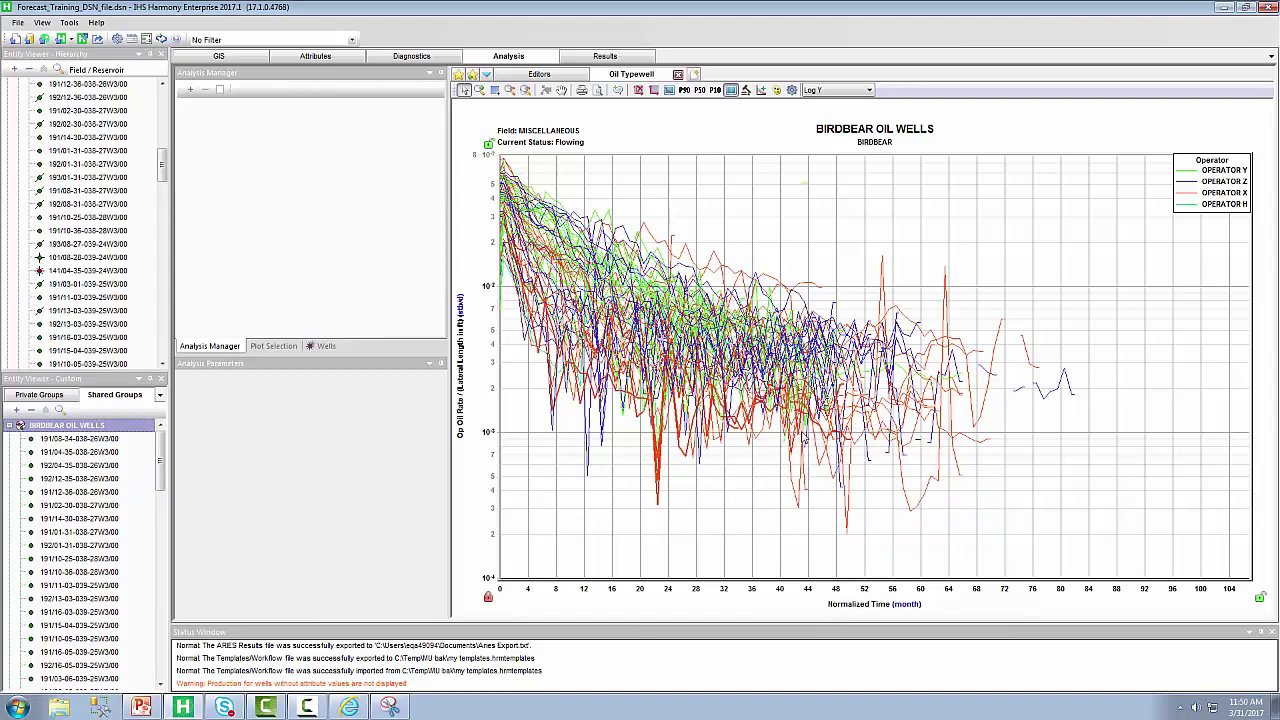
pyautogui.moveTo(840, 445)
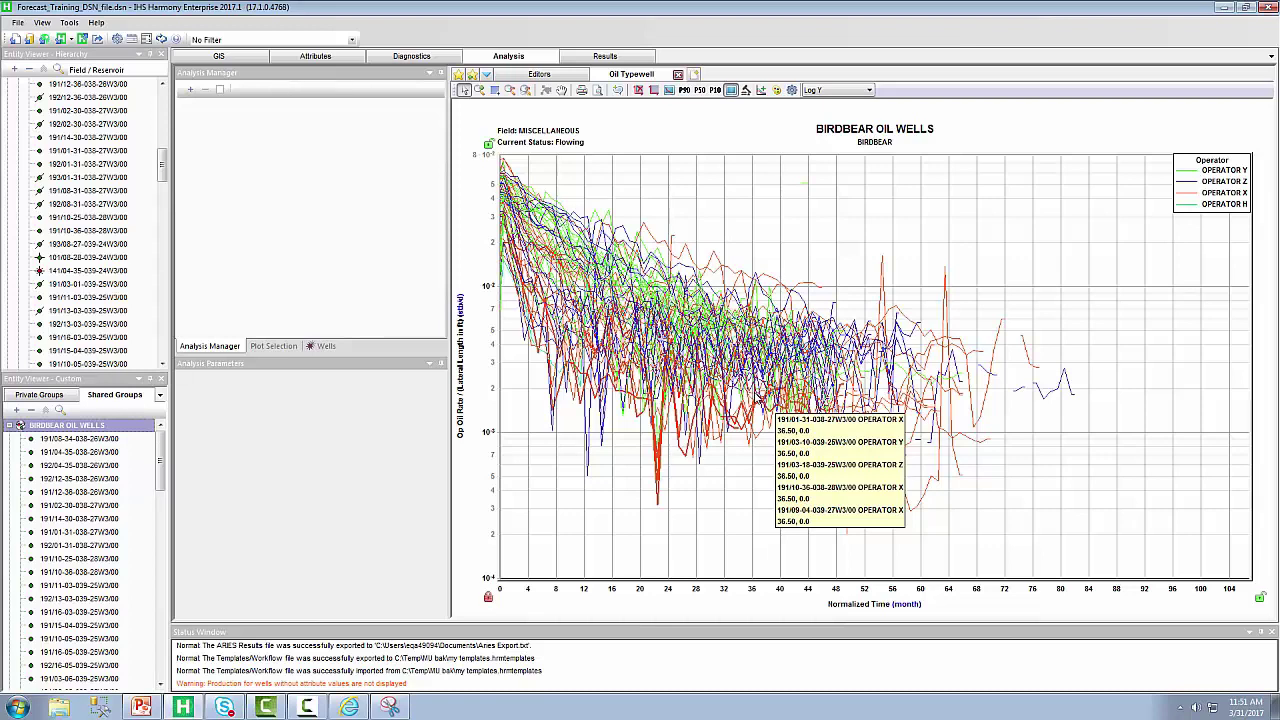
# - Color all individual well curves grey and hide the legend on the typewell plot
pyautogui.click(779, 90)
pyautogui.click(816, 101)
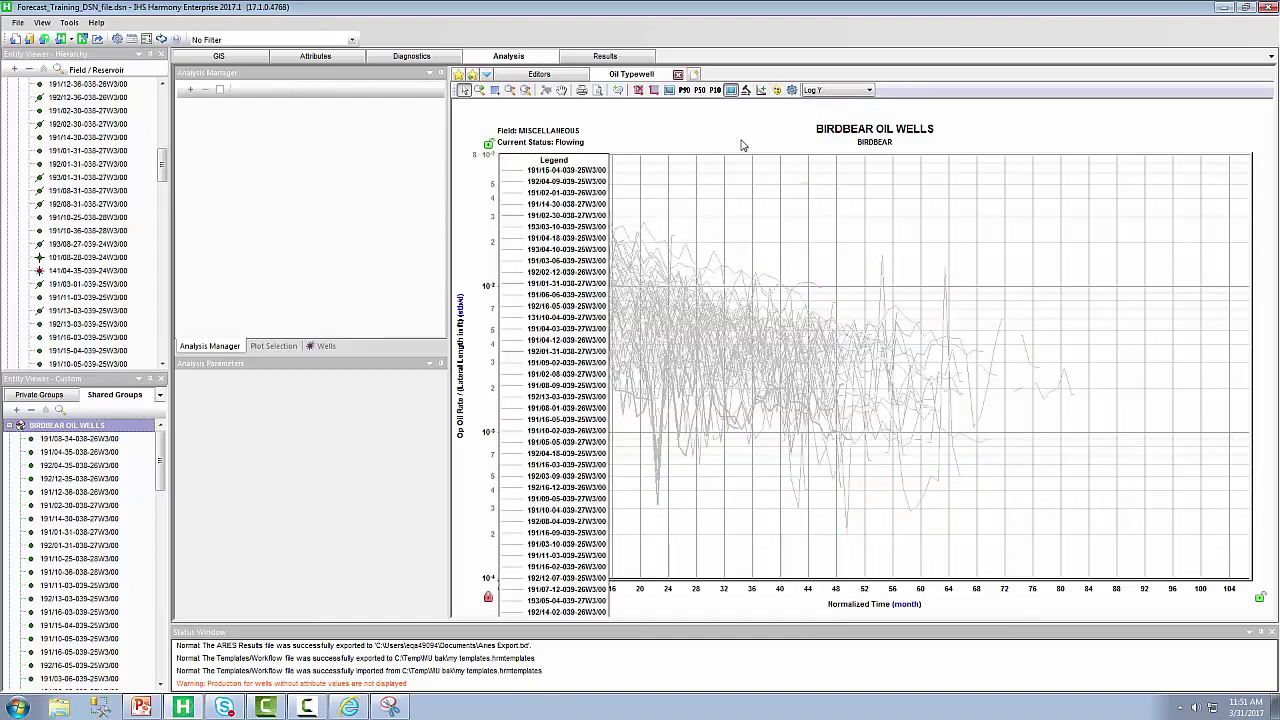
pyautogui.rightClick(722, 174)
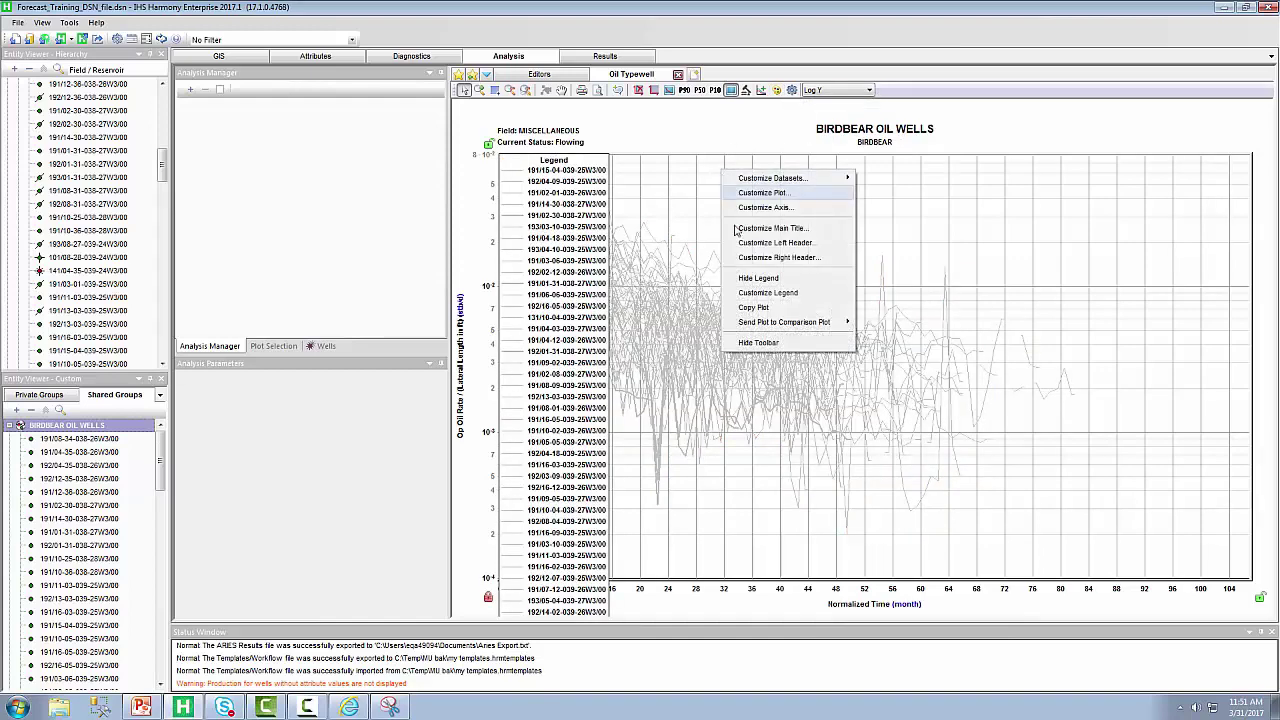
pyautogui.click(746, 279)
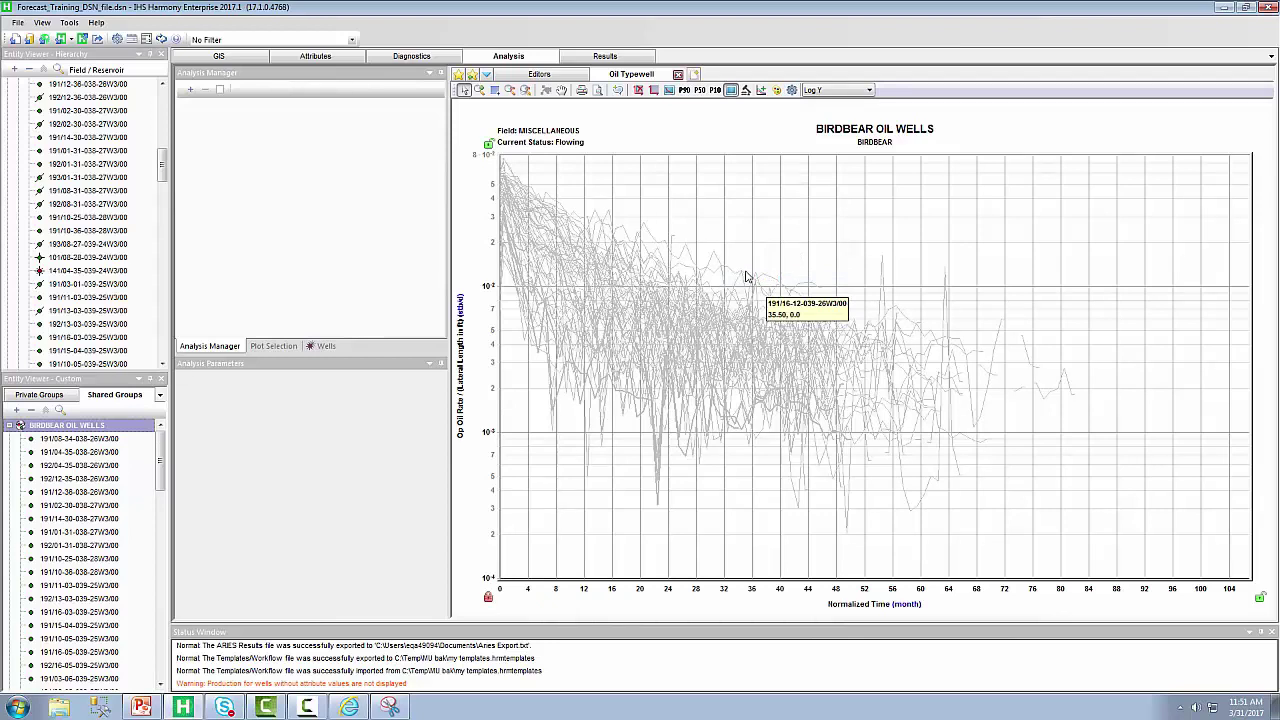
# - Show the average, P90, P50, P10 and number of producing wells curves on the typewell plot
pyautogui.click(669, 90)
pyautogui.click(684, 90)
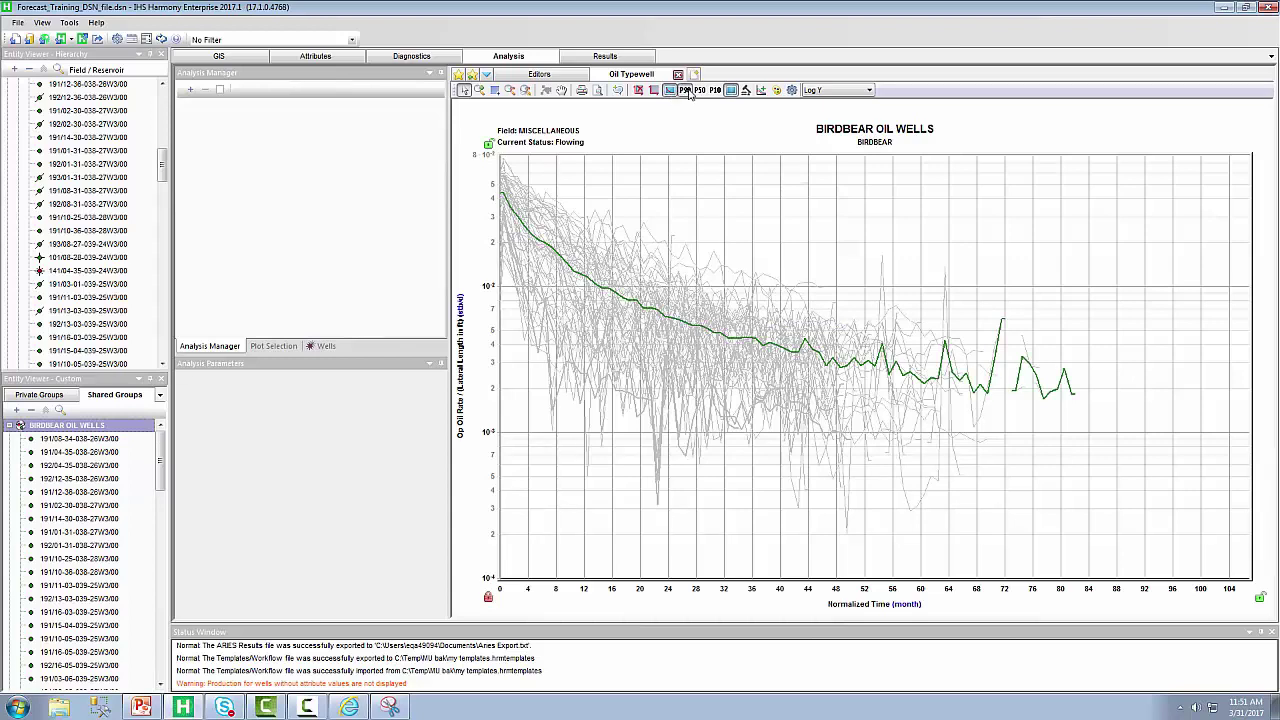
pyautogui.click(701, 91)
pyautogui.click(715, 91)
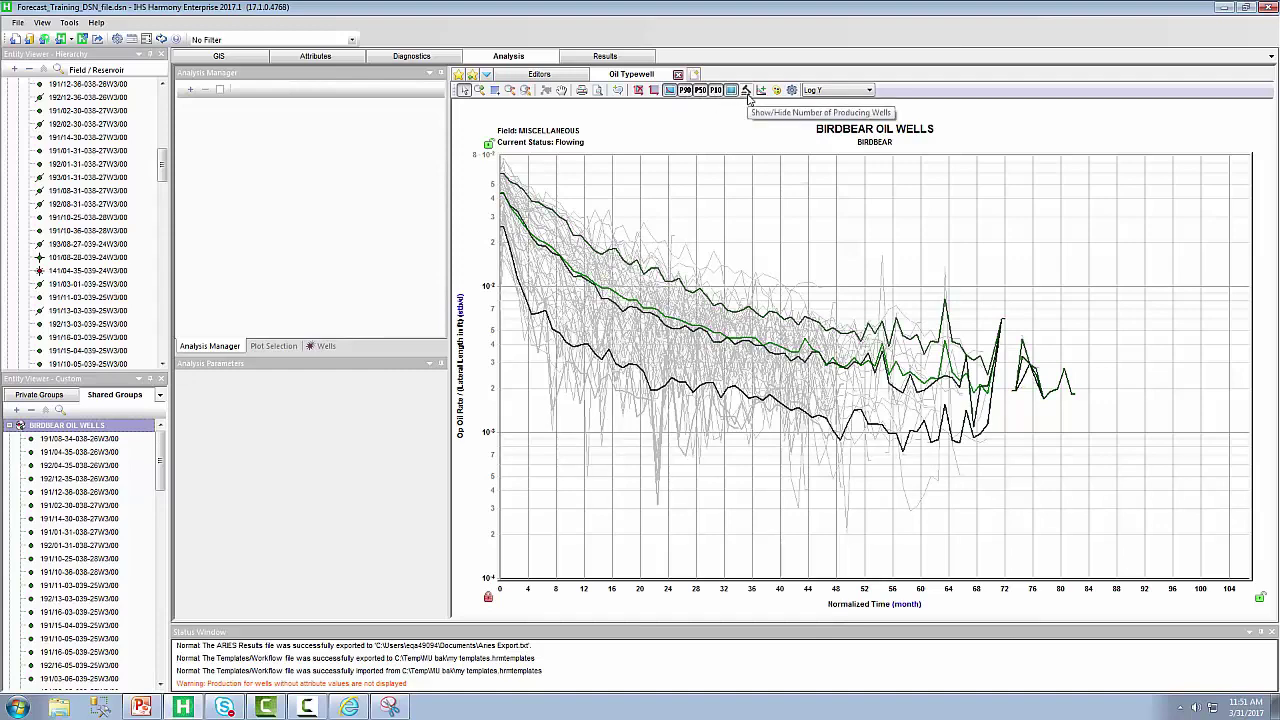
pyautogui.click(747, 95)
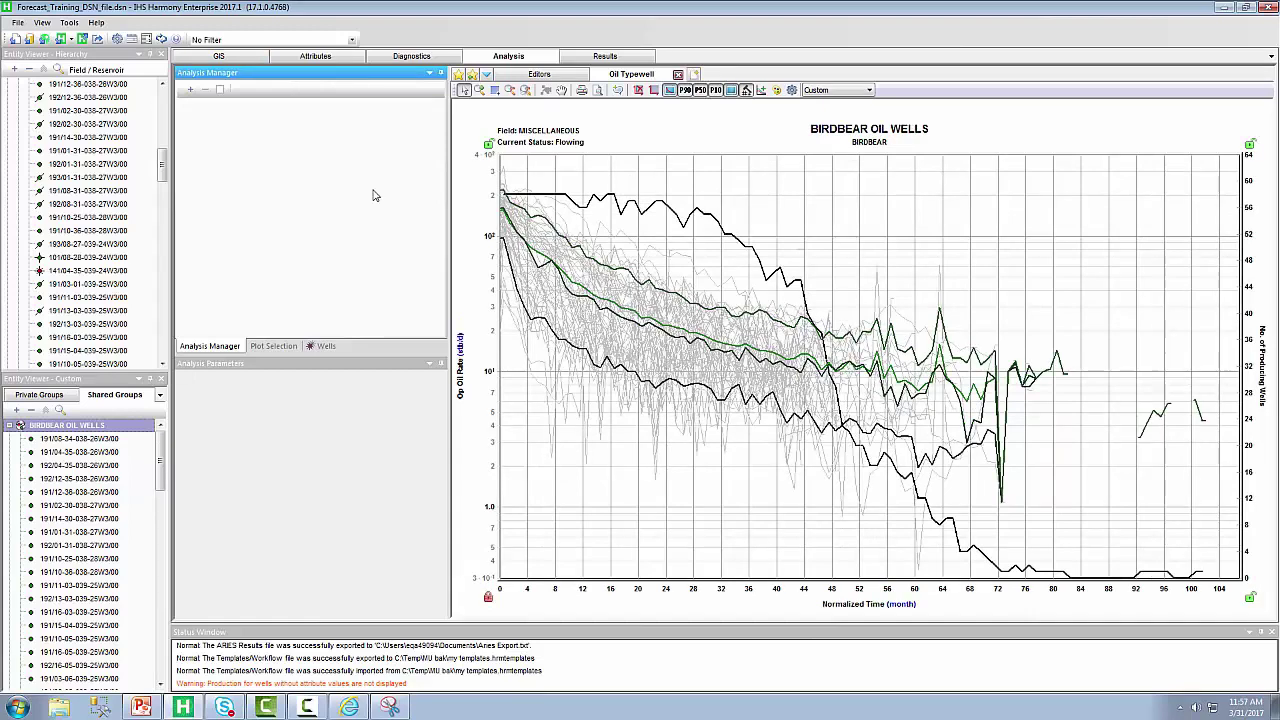
# - Add an Oil - Decline analysis to the typewell and set its decline exponent b to 0.5
pyautogui.click(191, 90)
pyautogui.click(205, 106)
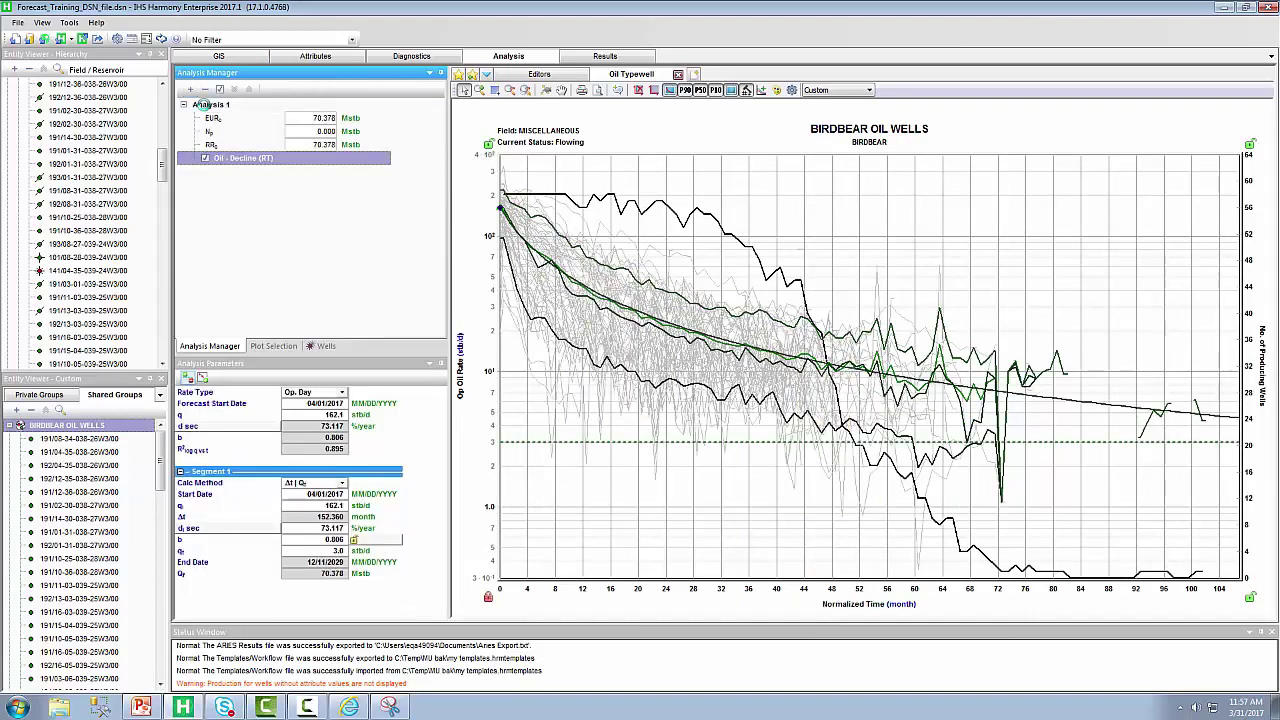
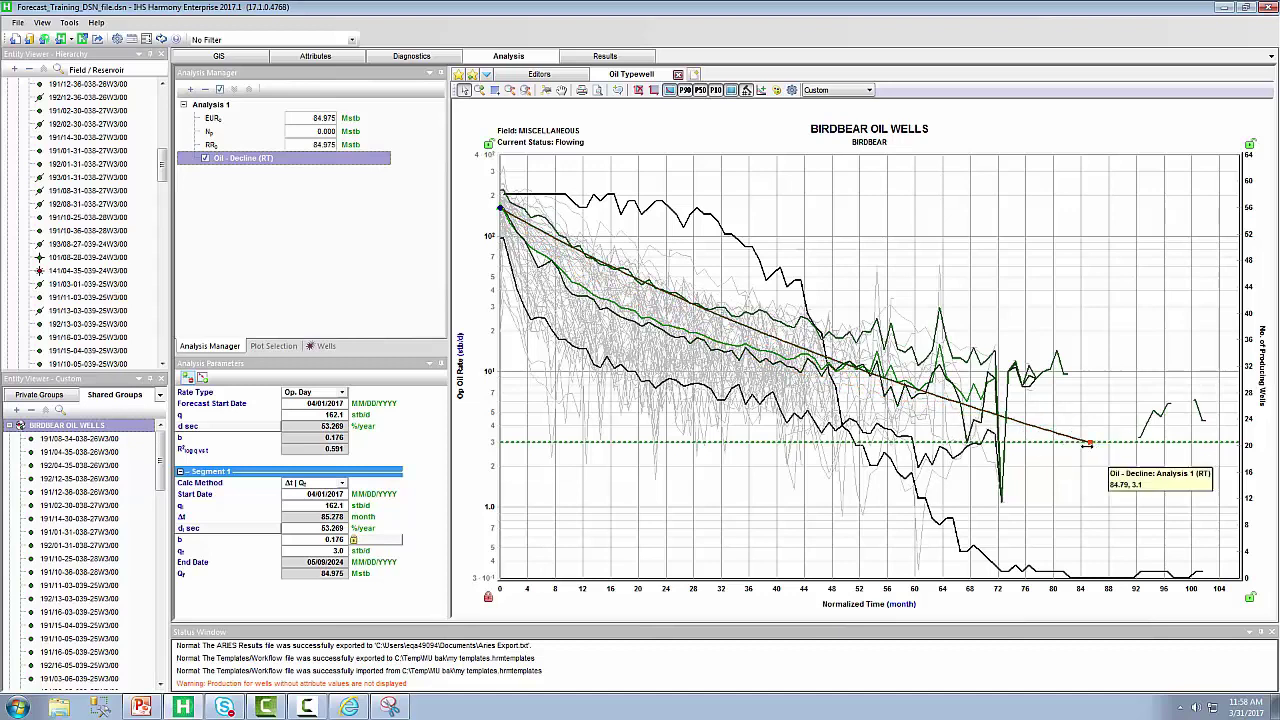
pyautogui.click(335, 541)
pyautogui.write('0.5')
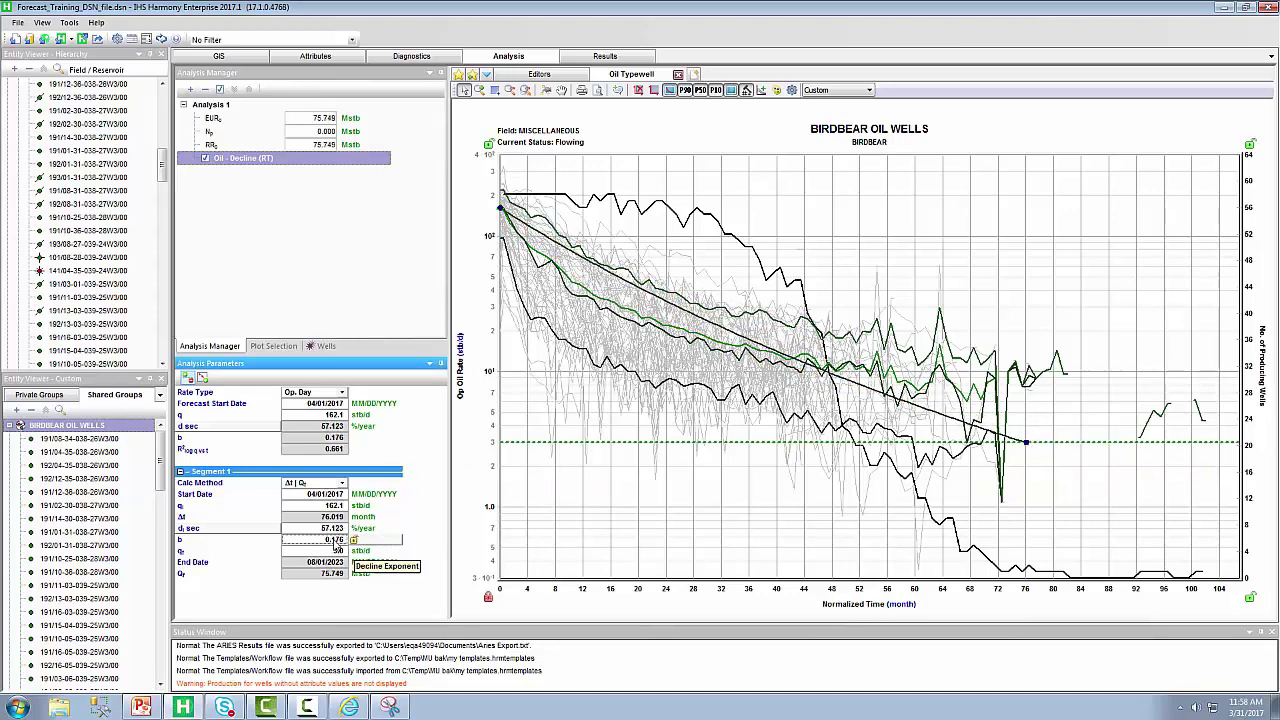
pyautogui.press('Tab')
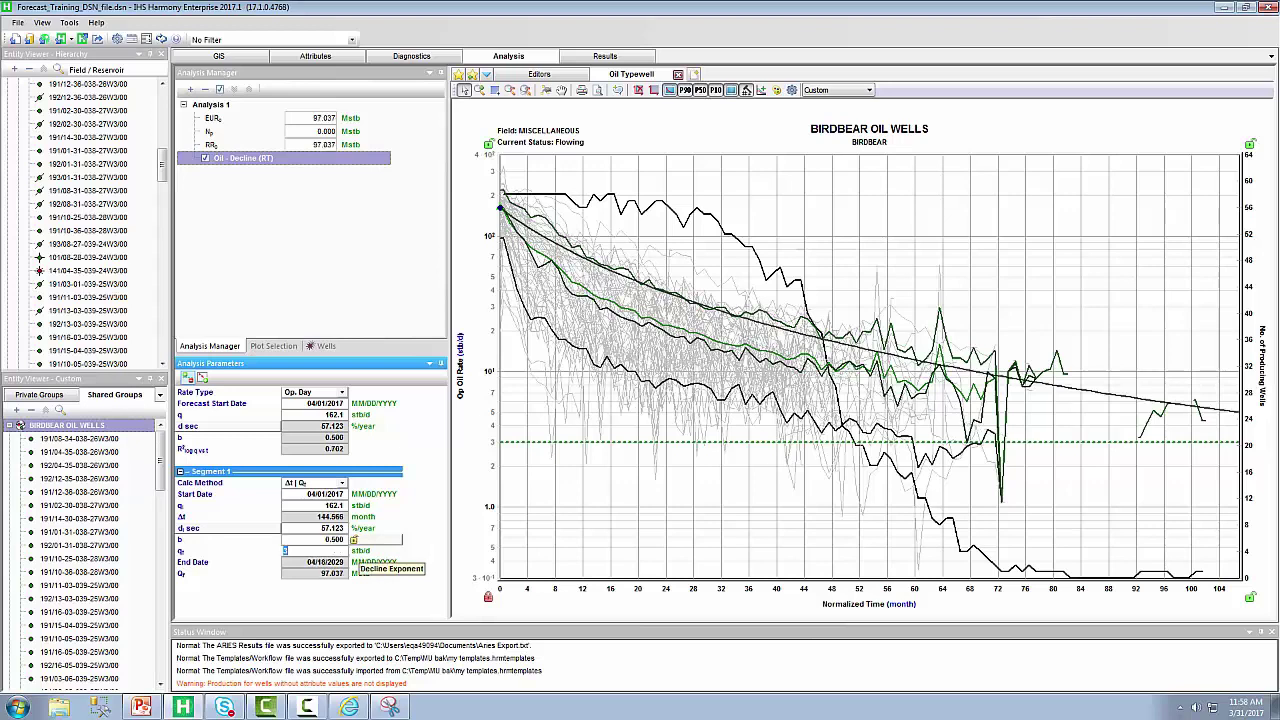
pyautogui.click(598, 376)
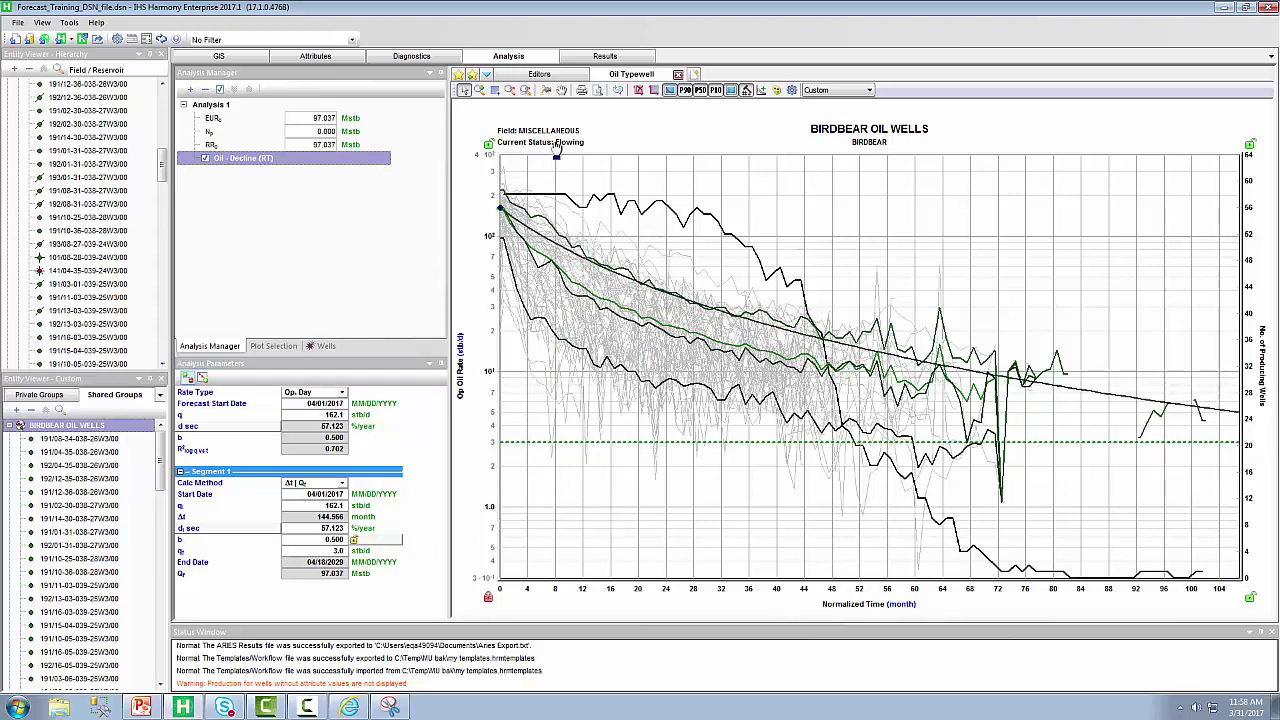
# - Best fit the decline using the average rate, accepting the full default time range
pyautogui.click(548, 92)
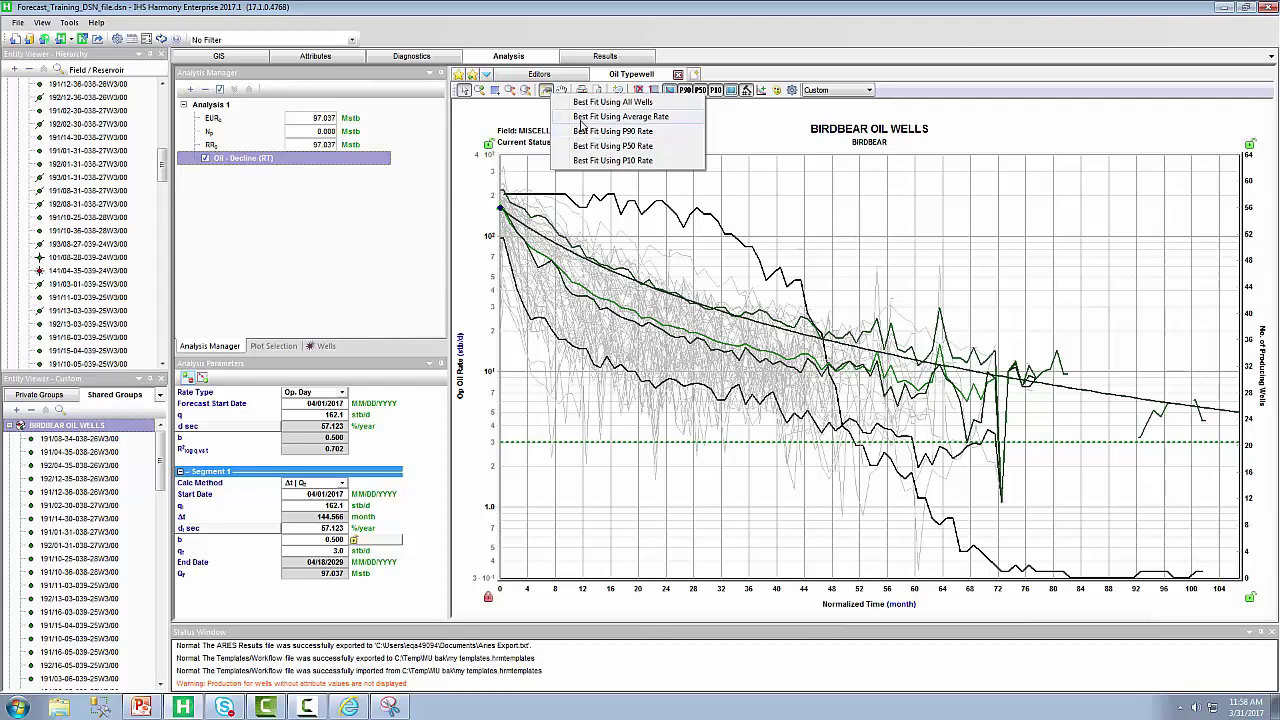
pyautogui.click(581, 117)
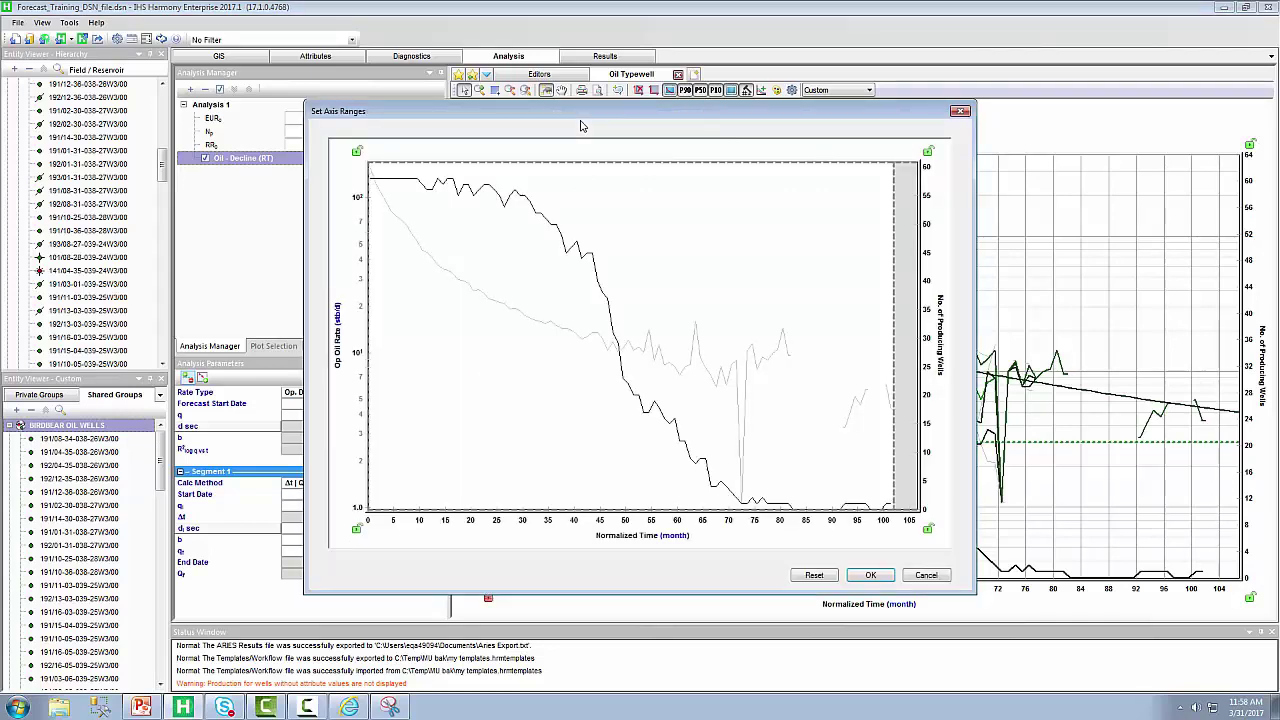
pyautogui.moveTo(540, 217)
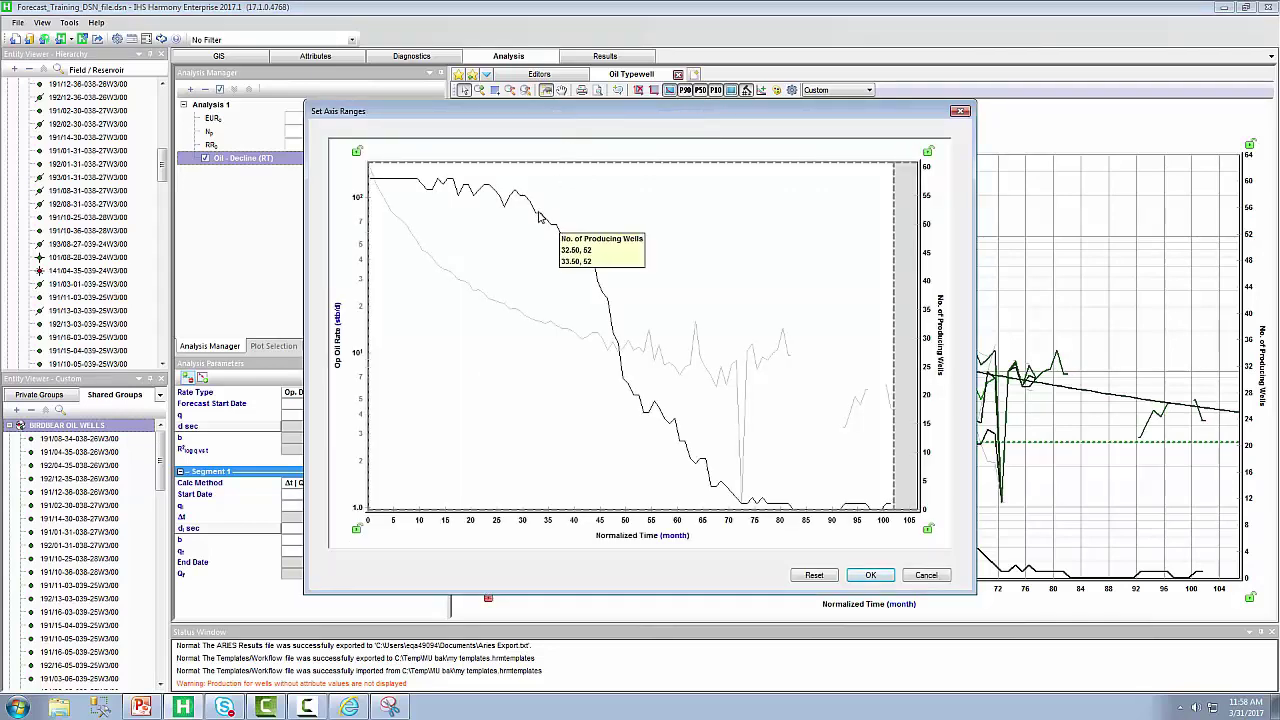
pyautogui.moveTo(518, 316)
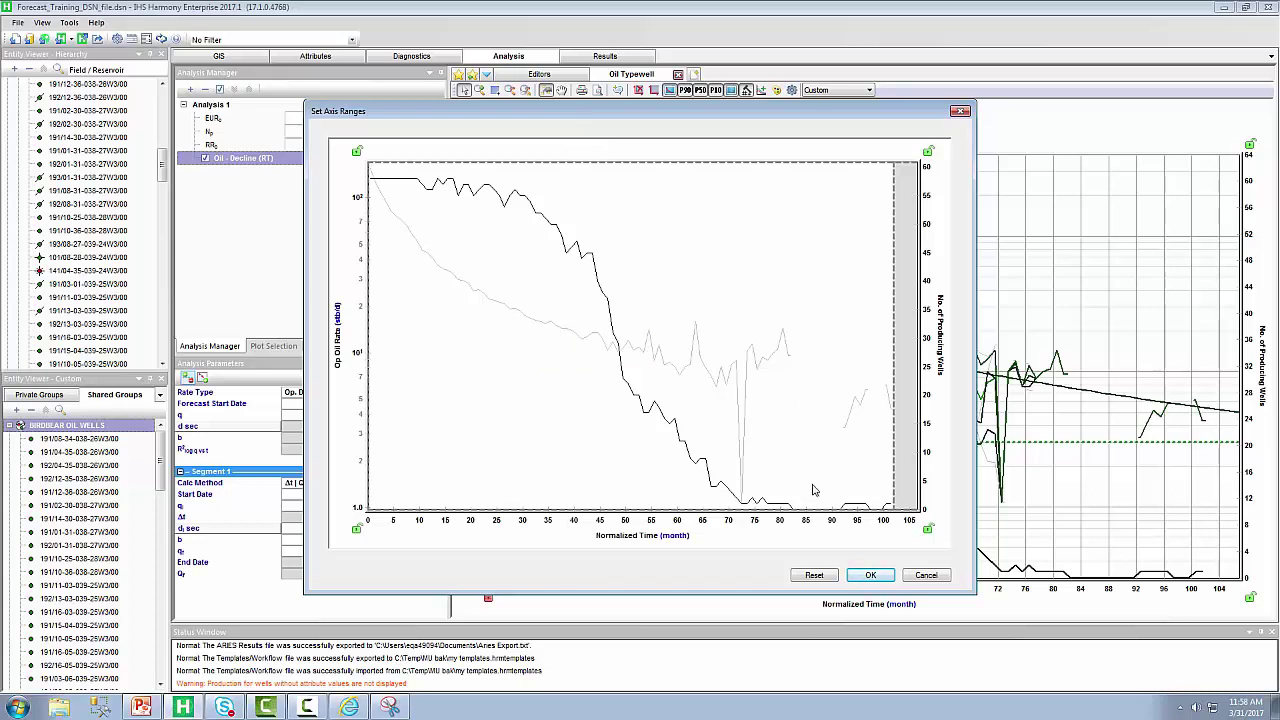
pyautogui.click(871, 576)
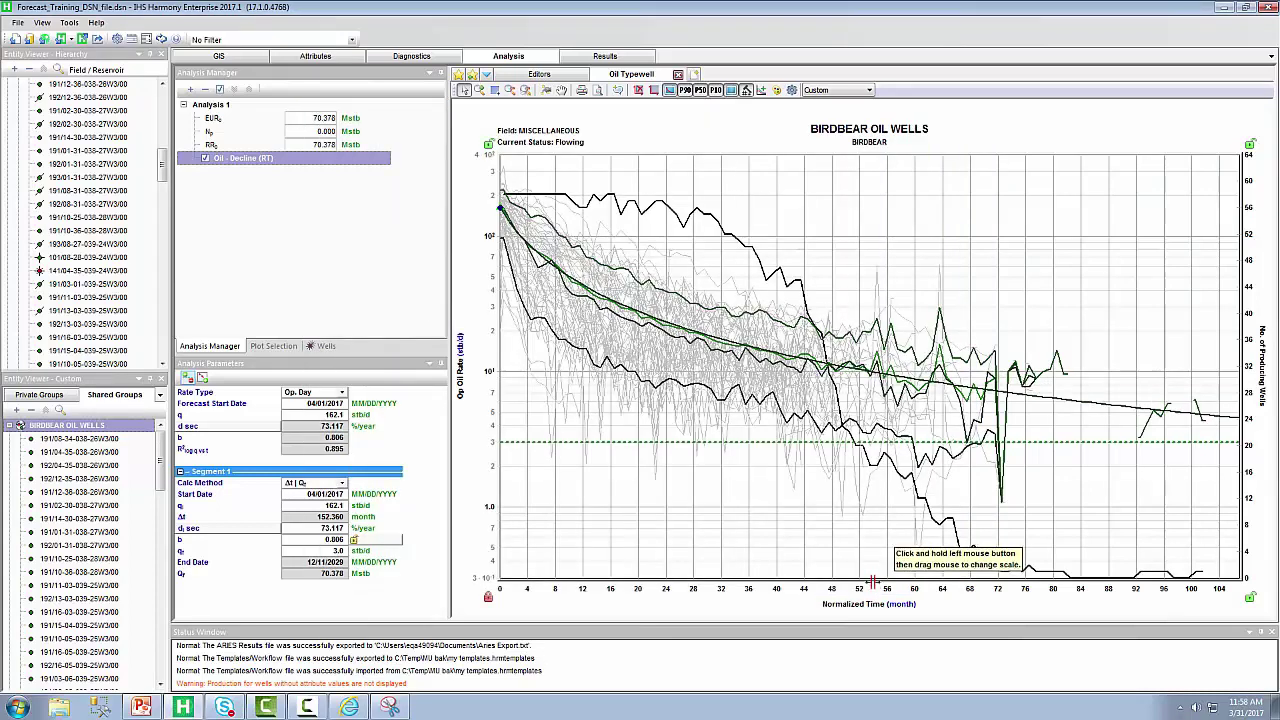
# - Rename the decline analysis as "avg rate"
pyautogui.click(213, 106)
pyautogui.rightClick(213, 106)
pyautogui.click(247, 115)
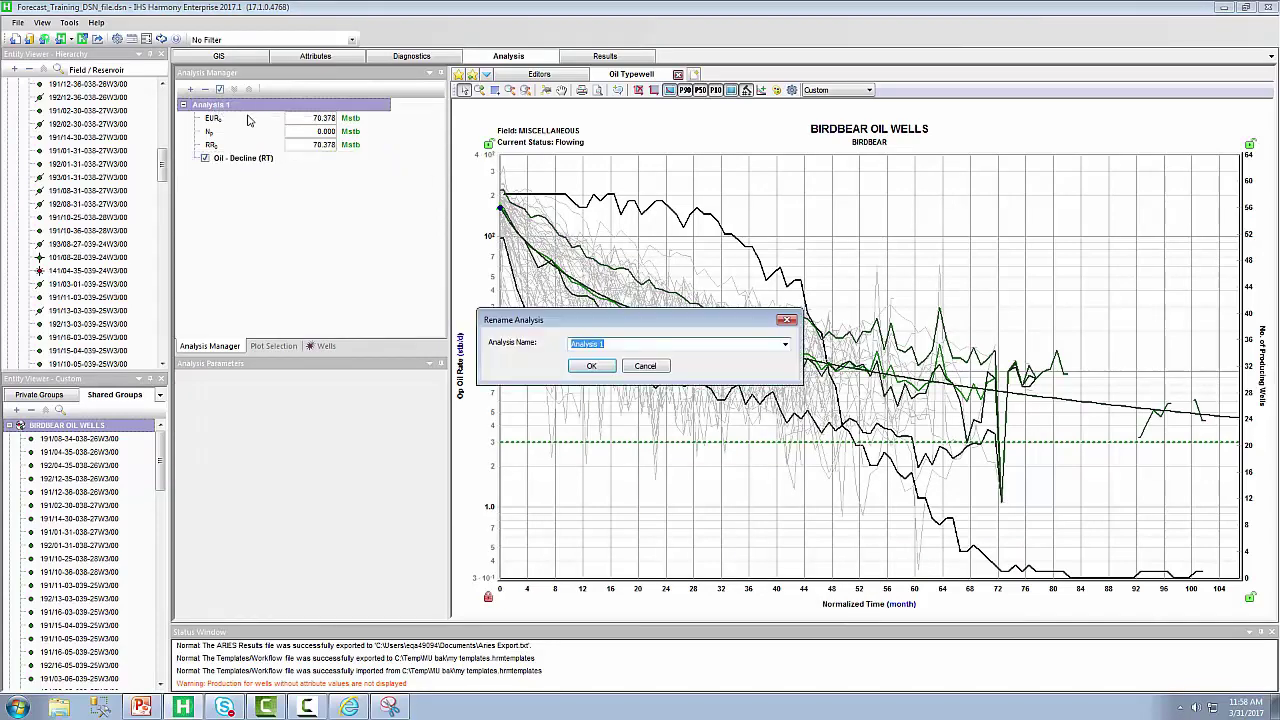
pyautogui.write('avg rate')
pyautogui.press('Return')
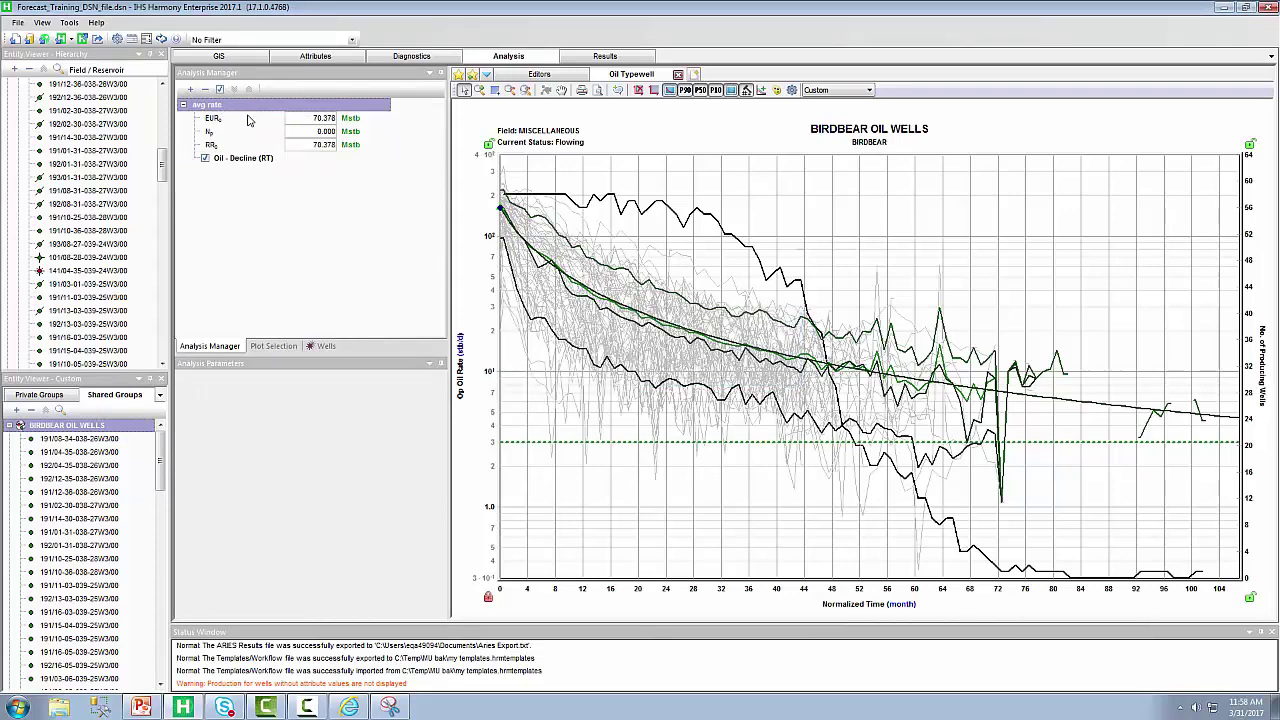
# - Add a second Oil - Decline analysis and best fit it using the average rate, limited to about the first 45 months
pyautogui.click(190, 89)
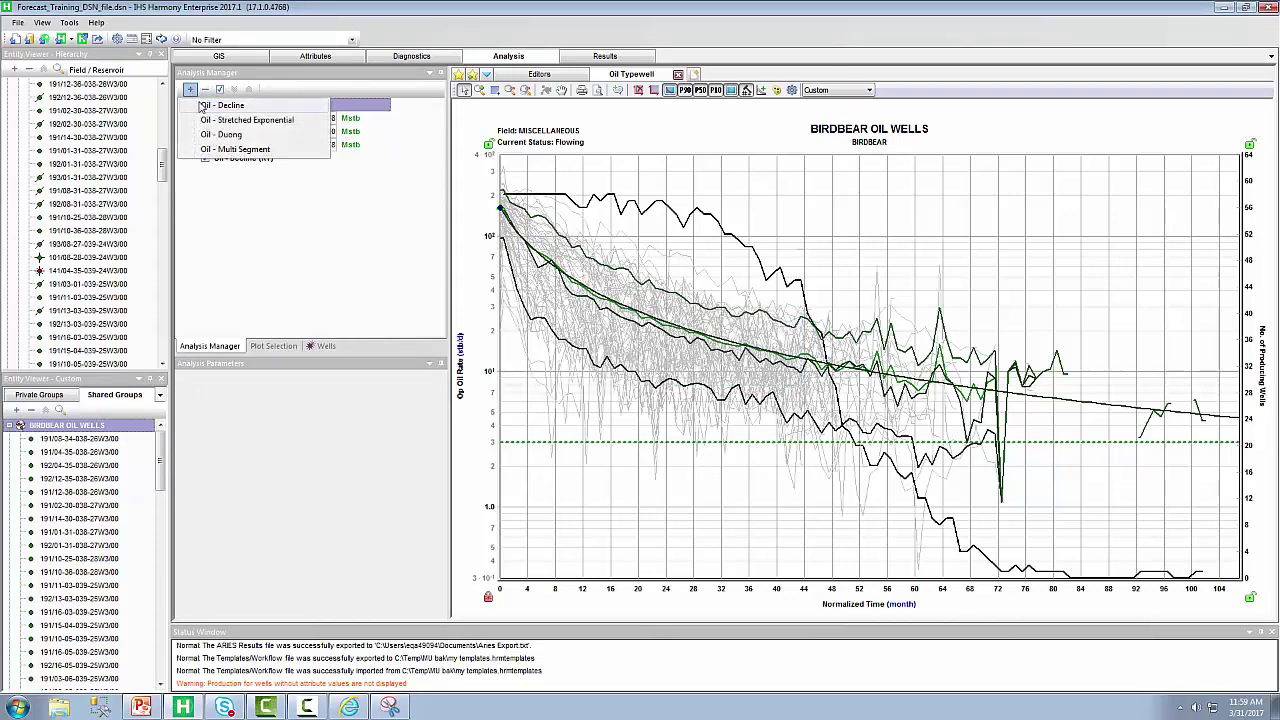
pyautogui.click(205, 106)
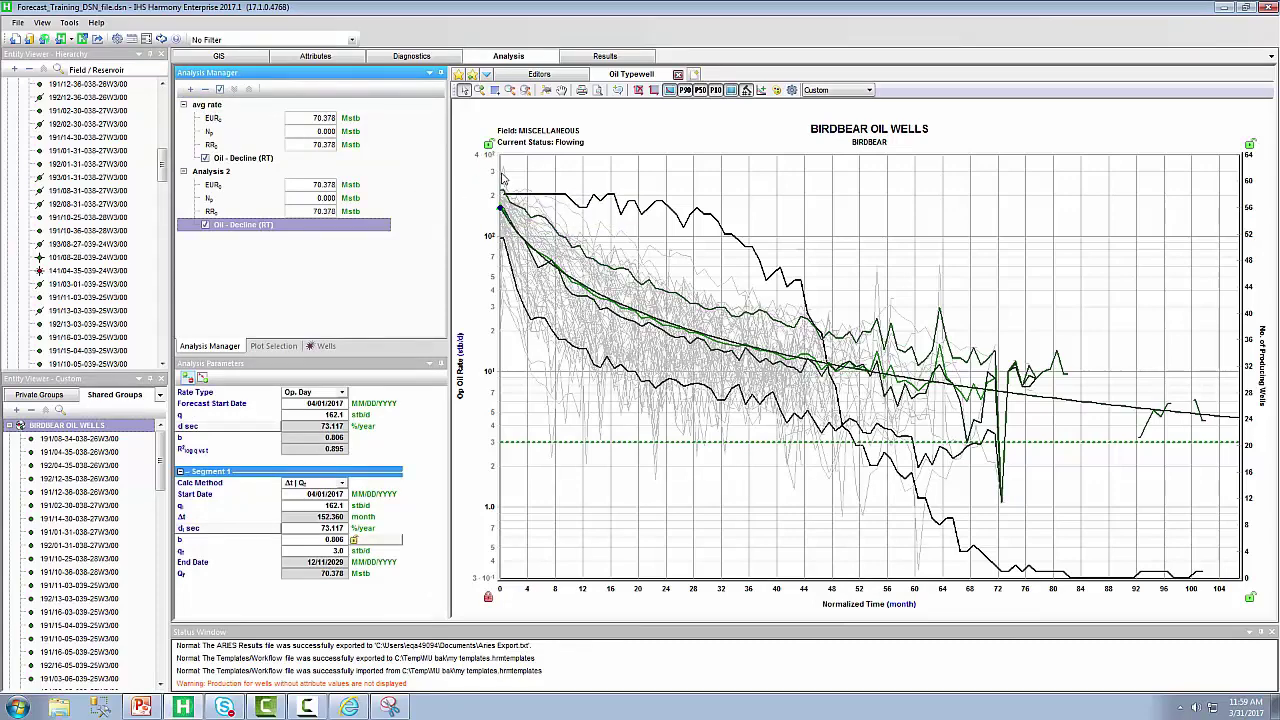
pyautogui.click(548, 91)
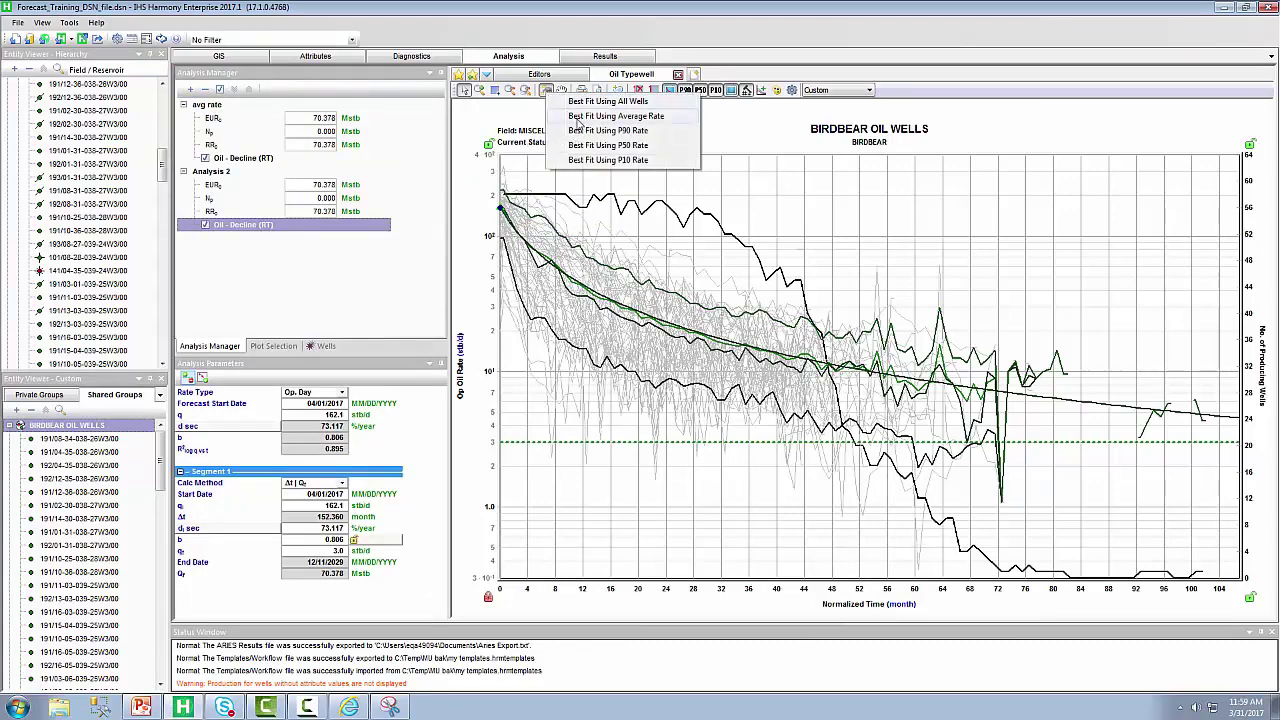
pyautogui.click(577, 118)
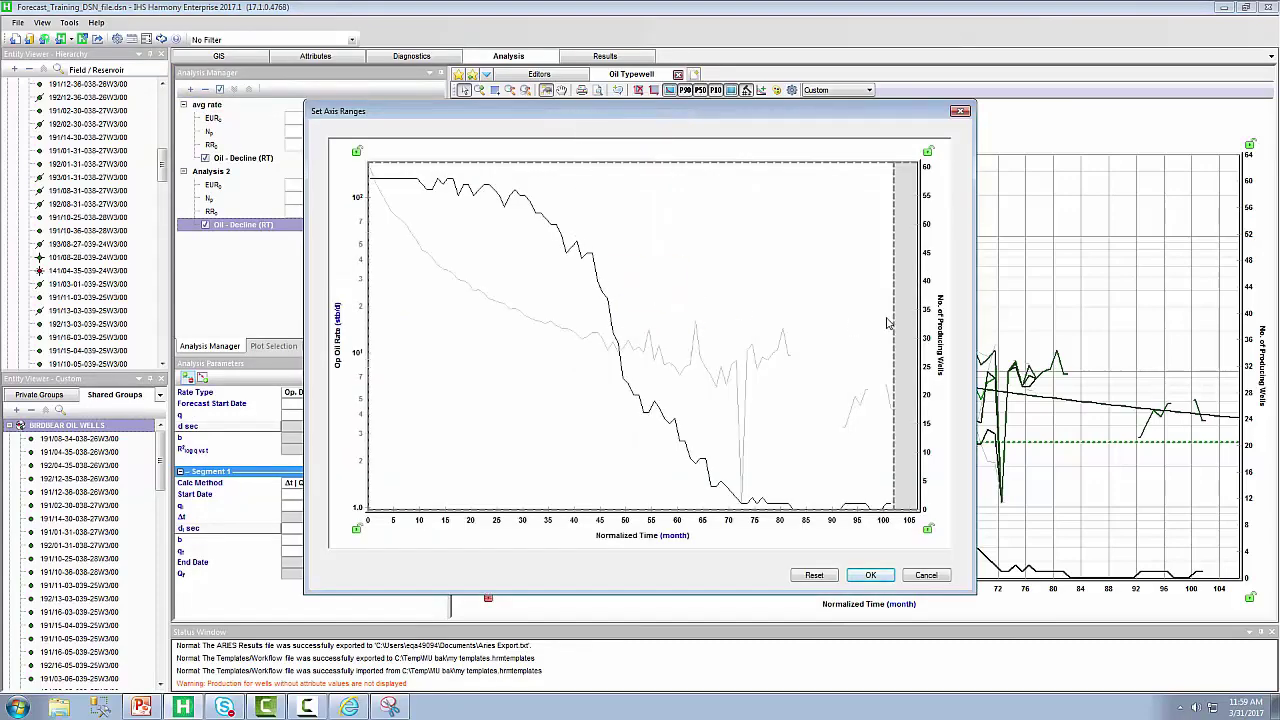
pyautogui.moveTo(893, 323)
pyautogui.mouseDown()
pyautogui.moveTo(641, 325)
pyautogui.moveTo(598, 342)
pyautogui.mouseUp()
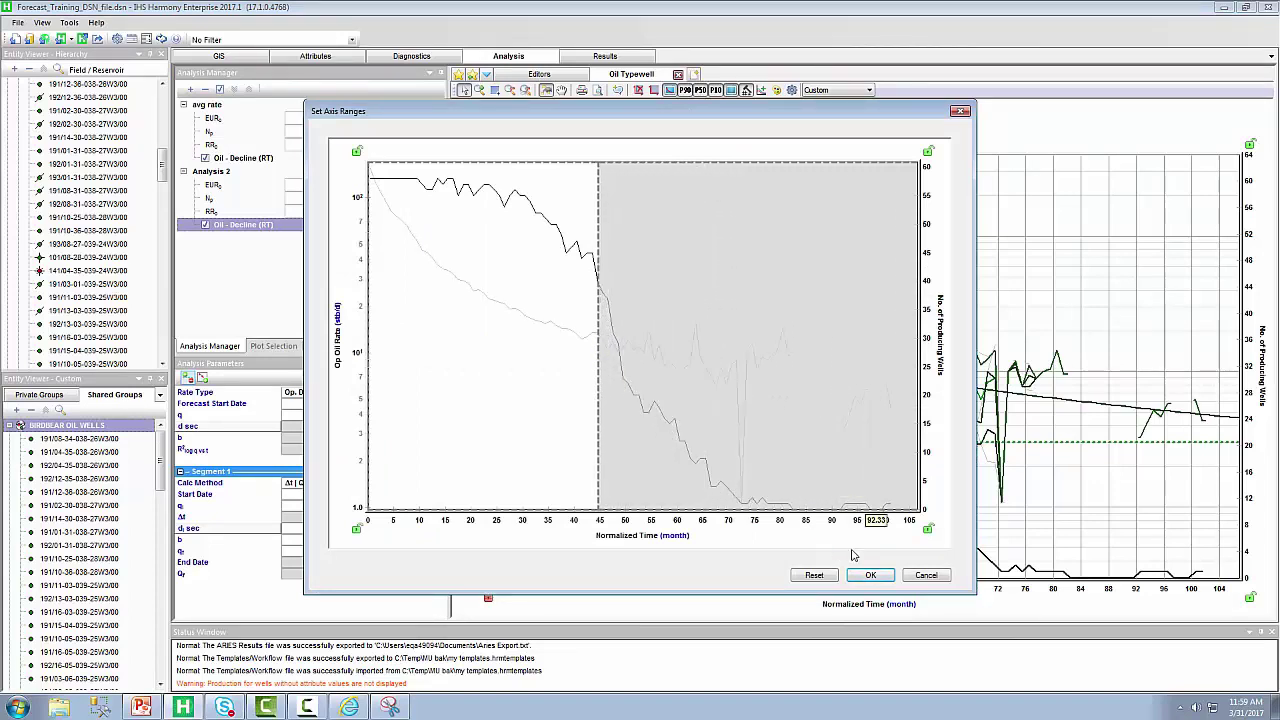
pyautogui.click(872, 576)
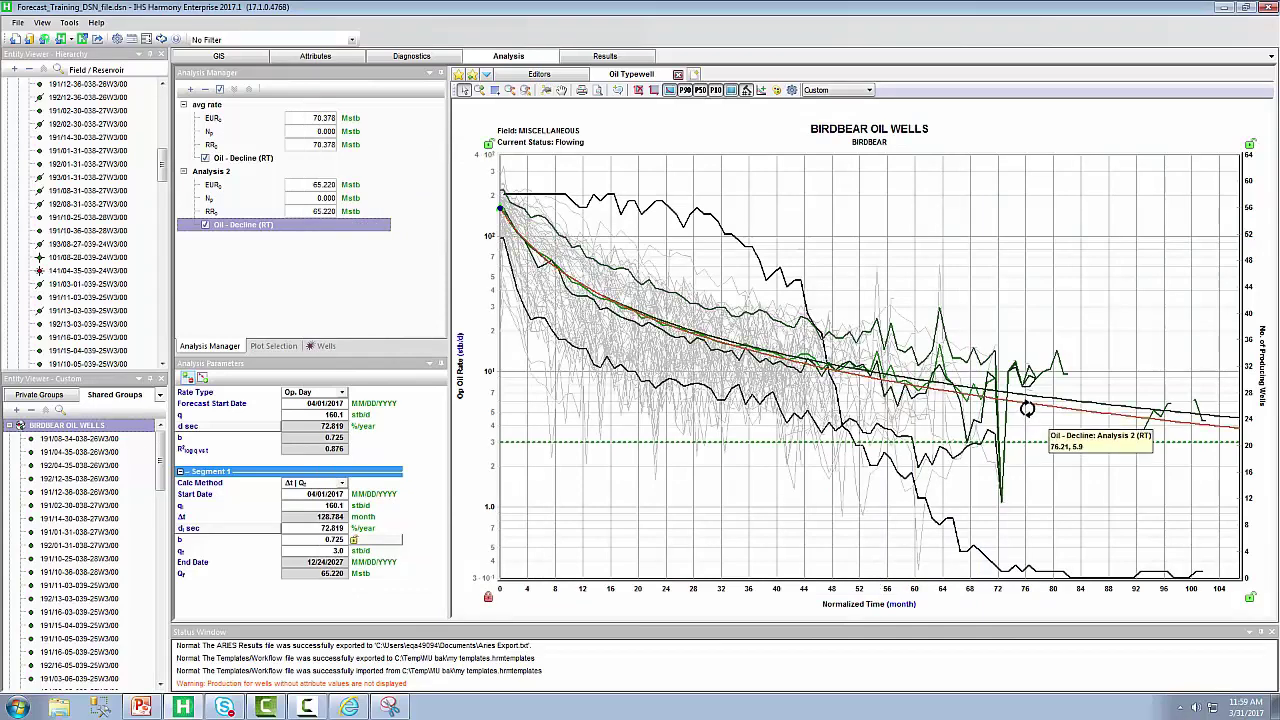
# - Toggle the second decline off and on to compare it with the avg rate decline on the plot
pyautogui.click(205, 225)
pyautogui.click(205, 225)
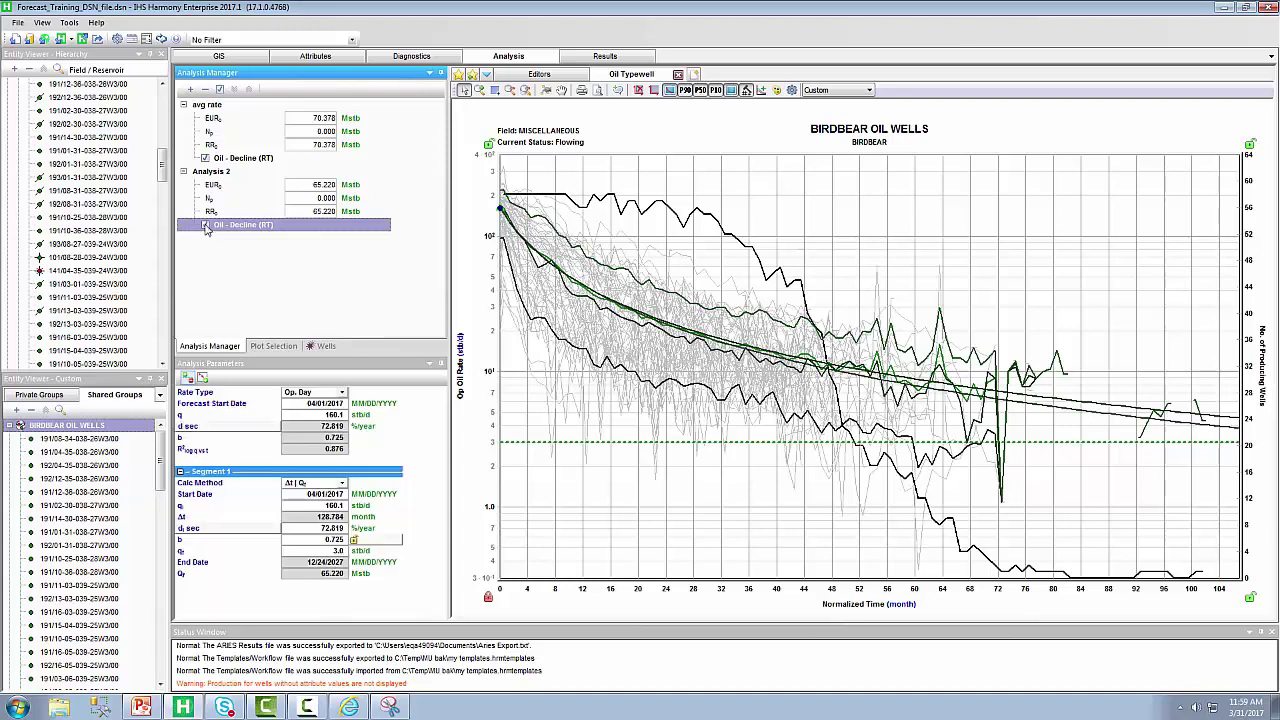
pyautogui.click(205, 225)
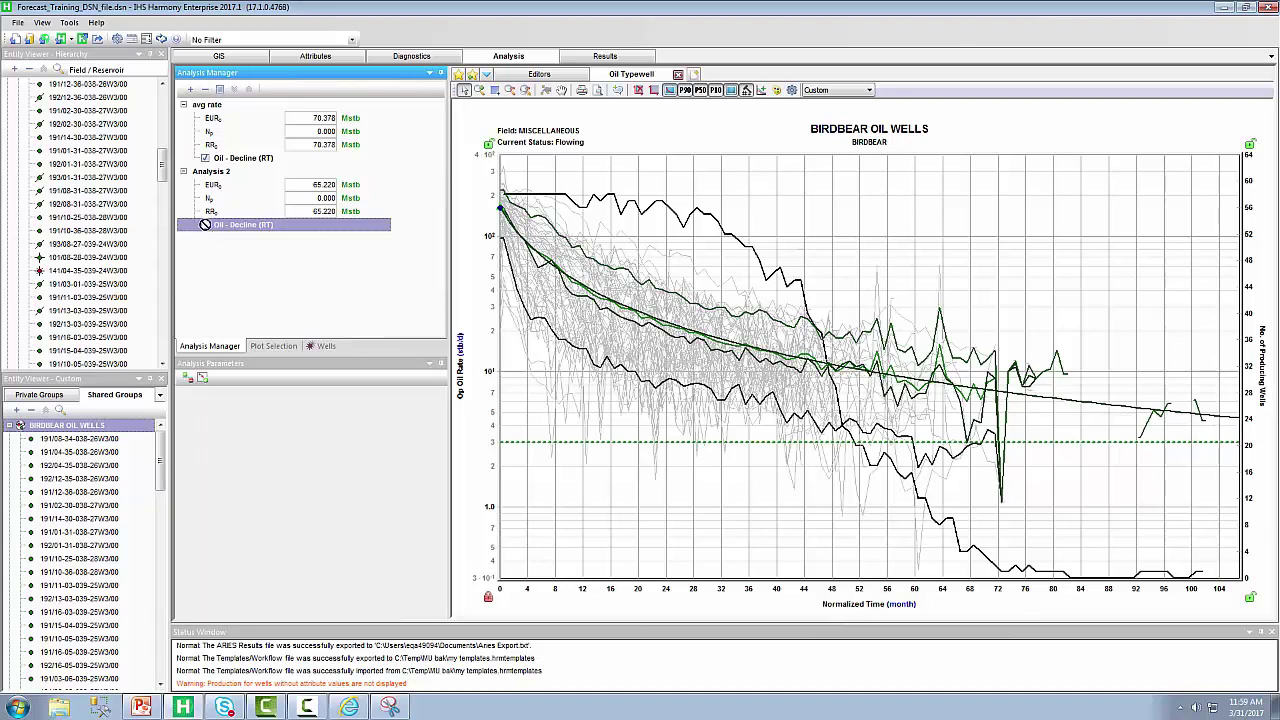
pyautogui.click(205, 225)
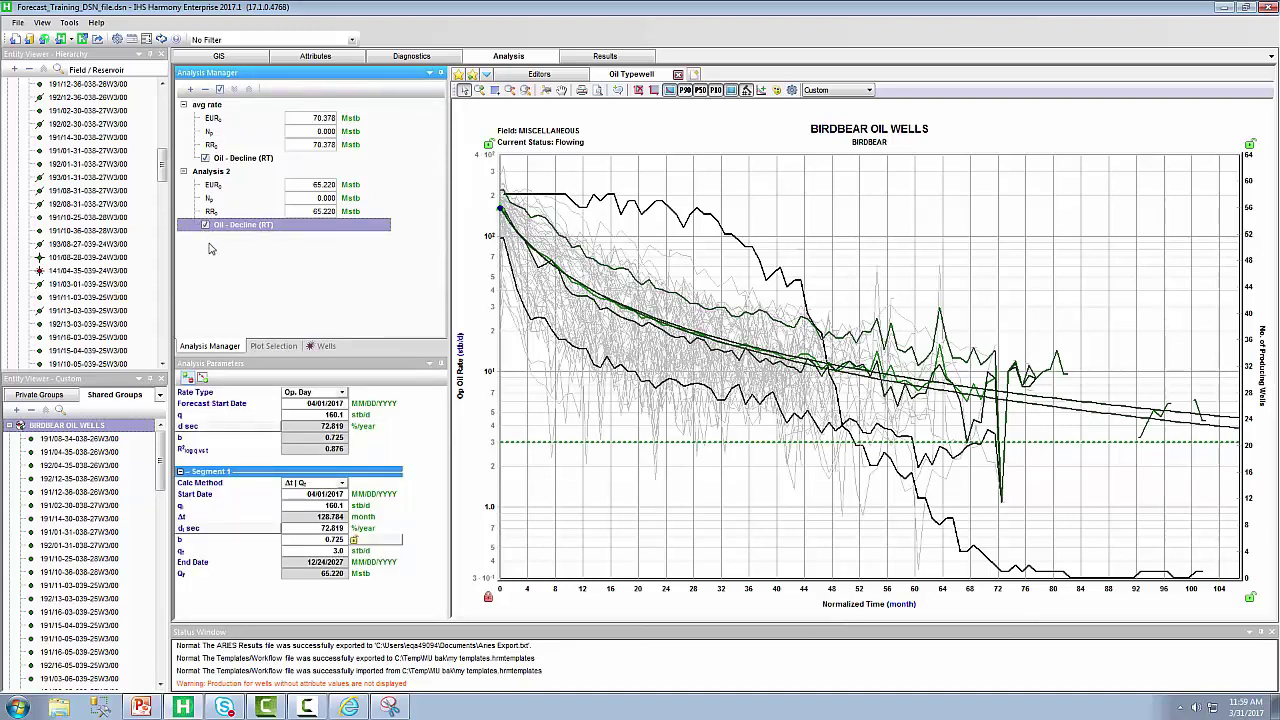
# - Rename the second decline analysis as "avg rate number of well"
pyautogui.rightClick(211, 172)
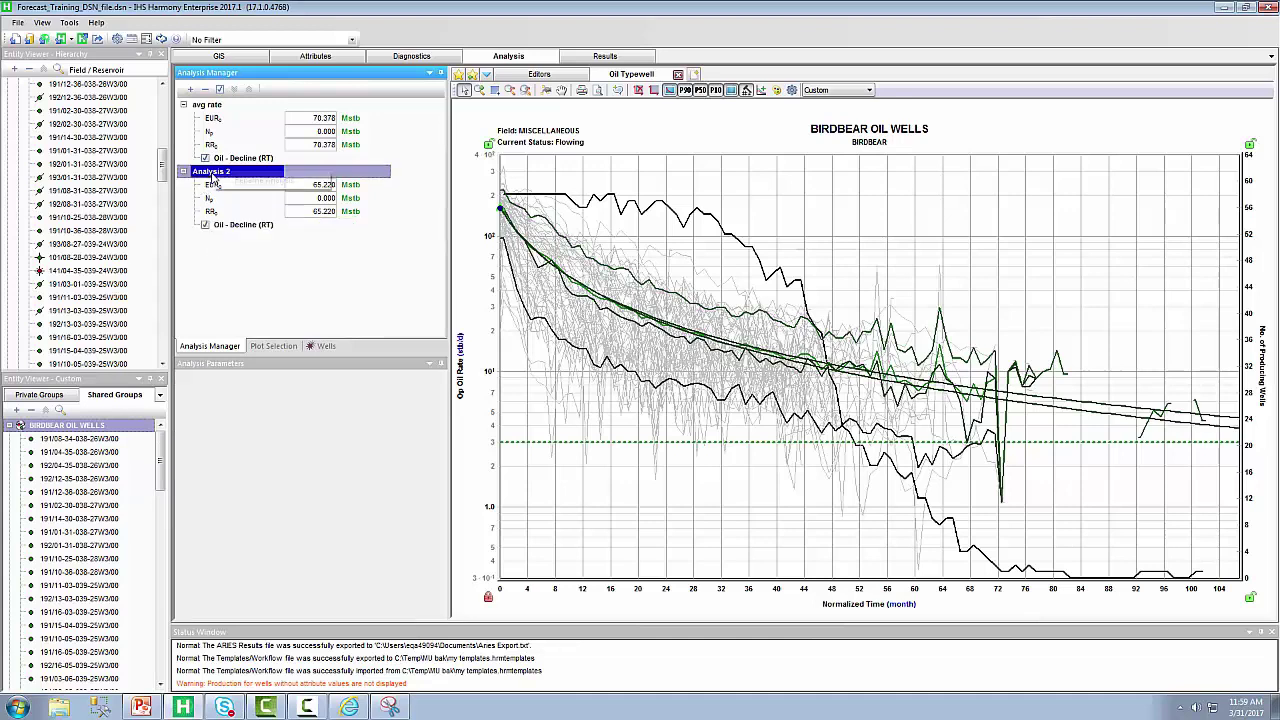
pyautogui.click(228, 181)
pyautogui.write('av')
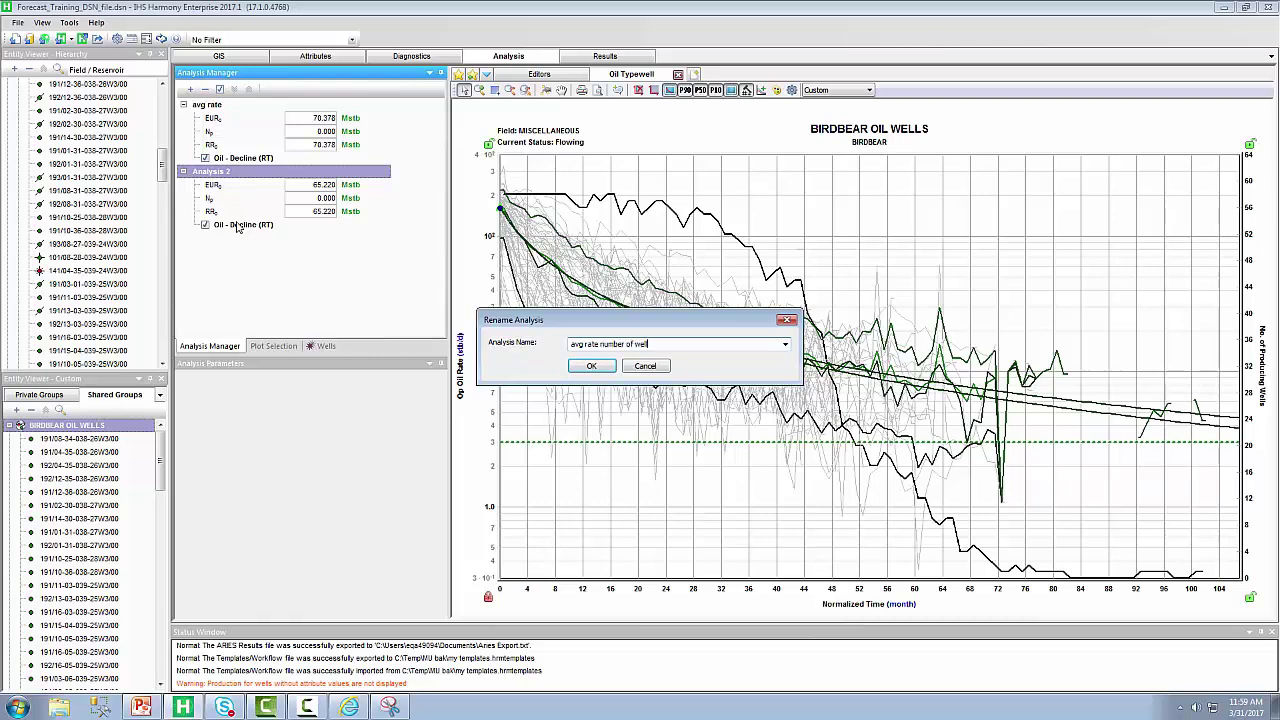
pyautogui.write('g rate number of well')
pyautogui.press('Return')
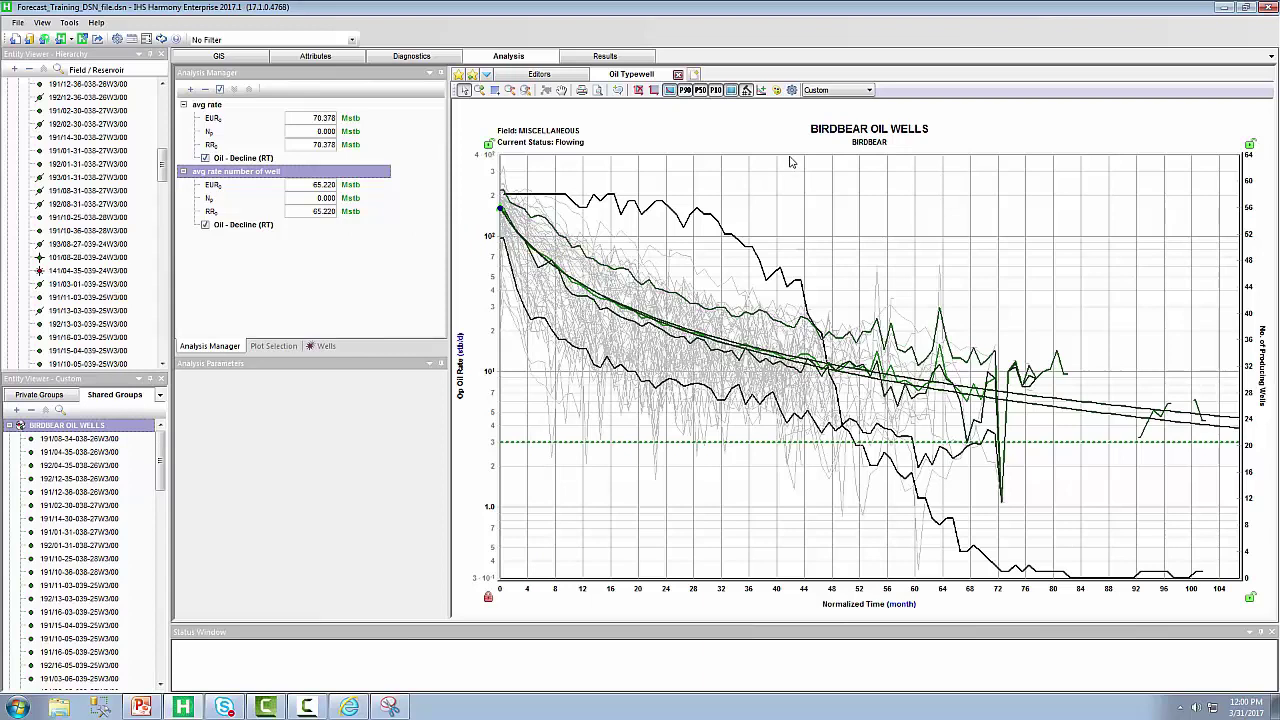
# - Include the individual wells' "oil rate cum decline" analysis forecasts in the typewell plot
pyautogui.click(762, 94)
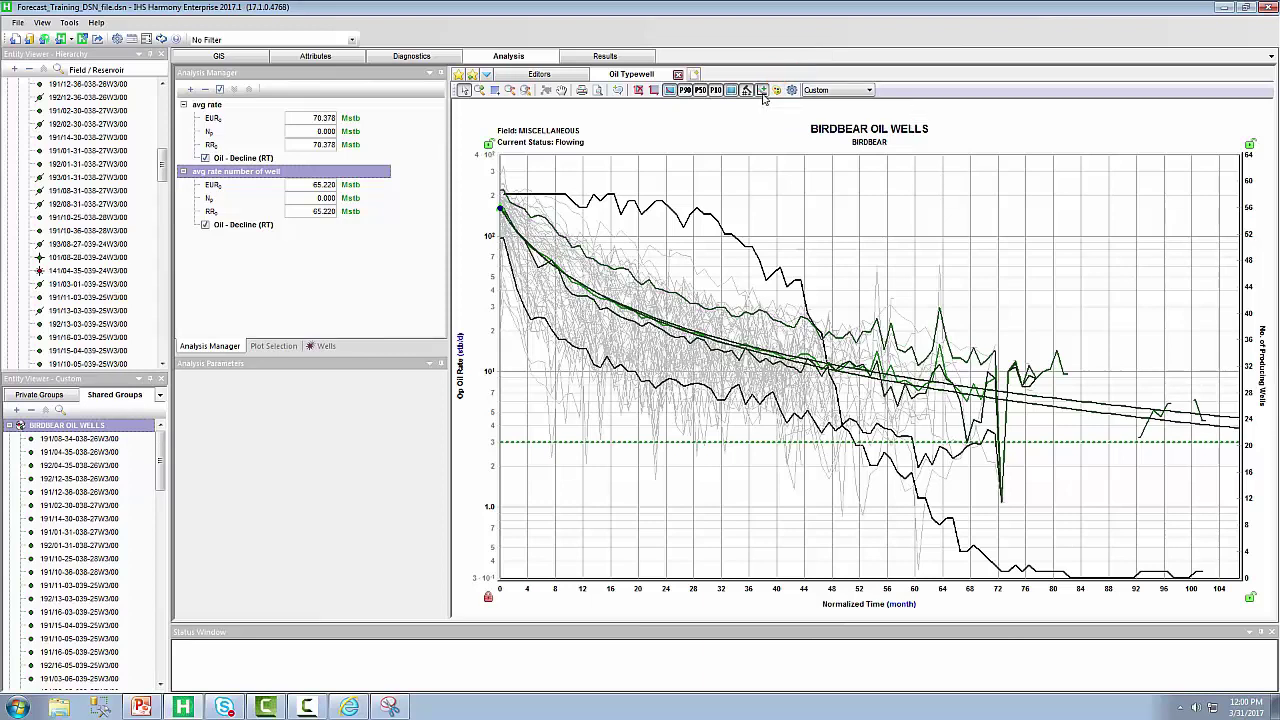
pyautogui.click(762, 92)
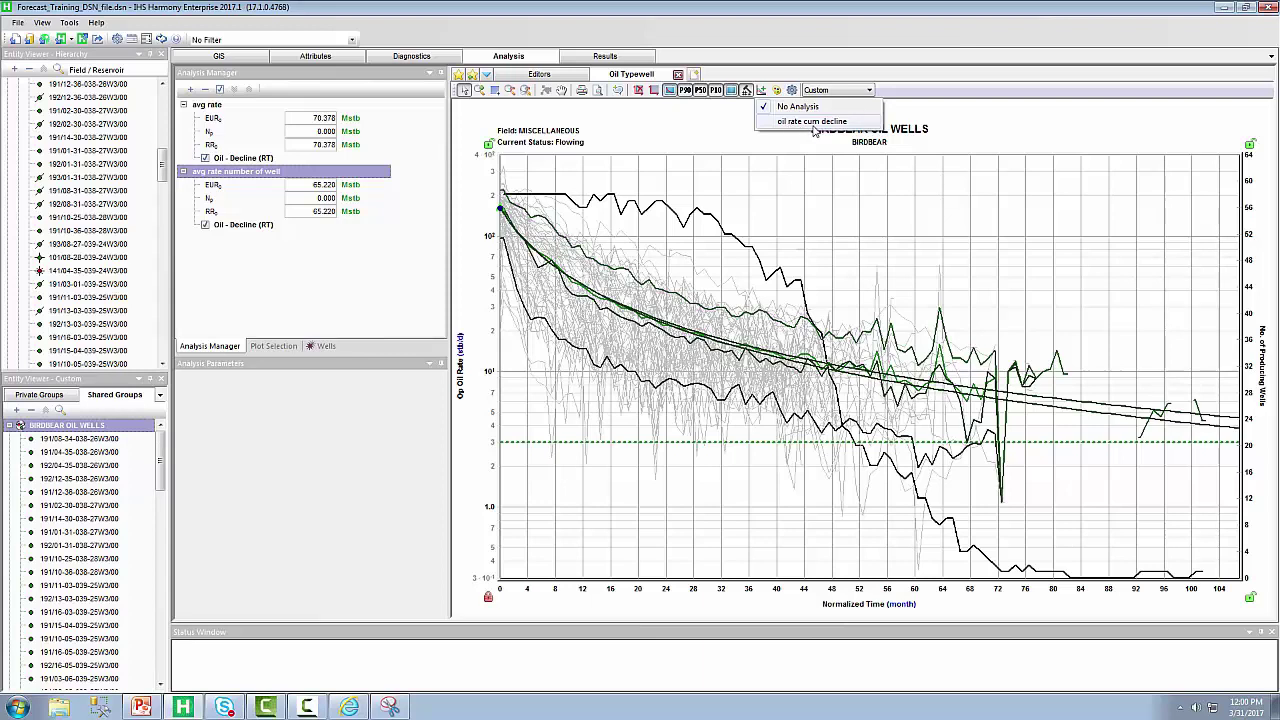
pyautogui.click(815, 122)
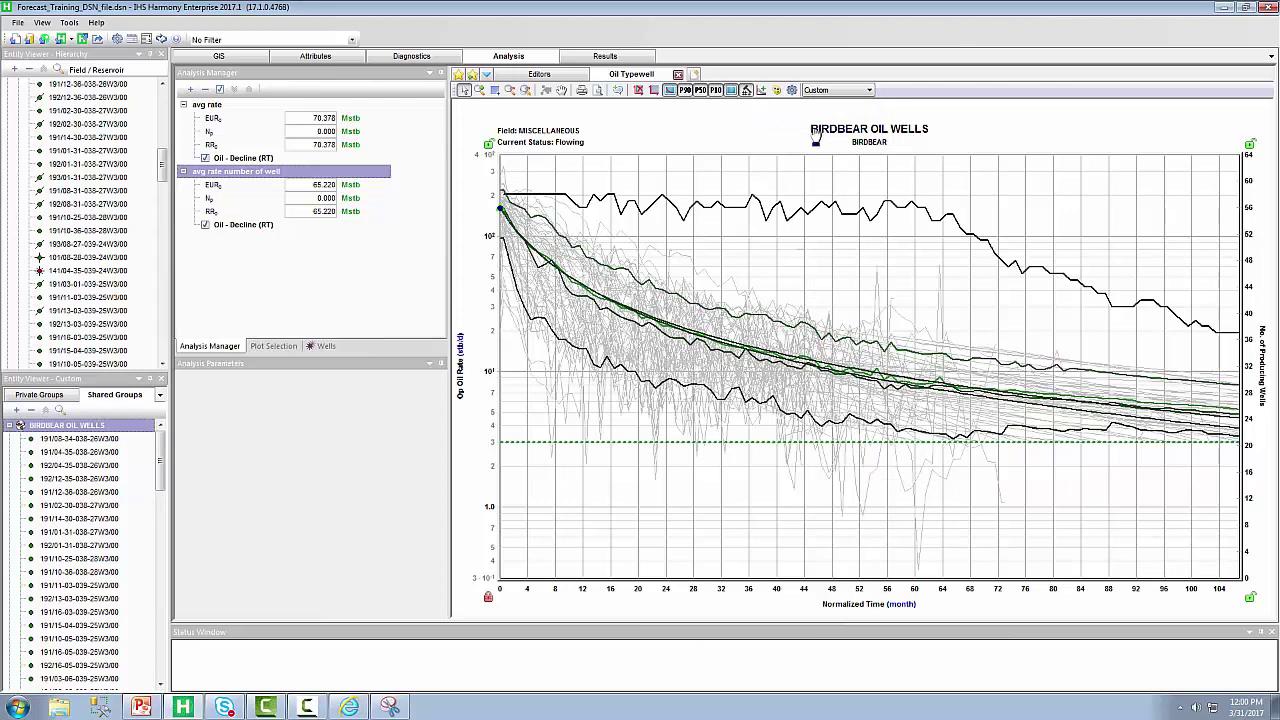
# - Hide the P10, P50, P90, average and number of producing wells curves, keeping the wells and both declines visible
pyautogui.click(715, 90)
pyautogui.click(700, 90)
pyautogui.click(685, 90)
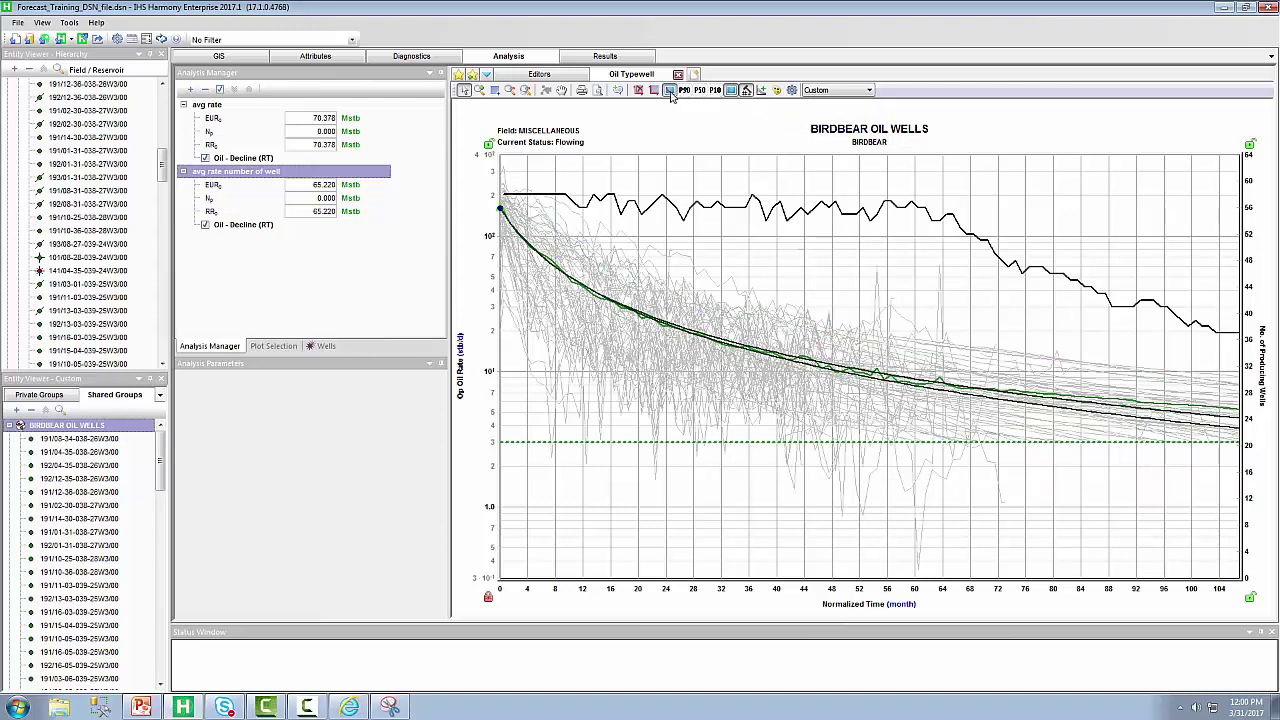
pyautogui.click(669, 90)
pyautogui.click(747, 91)
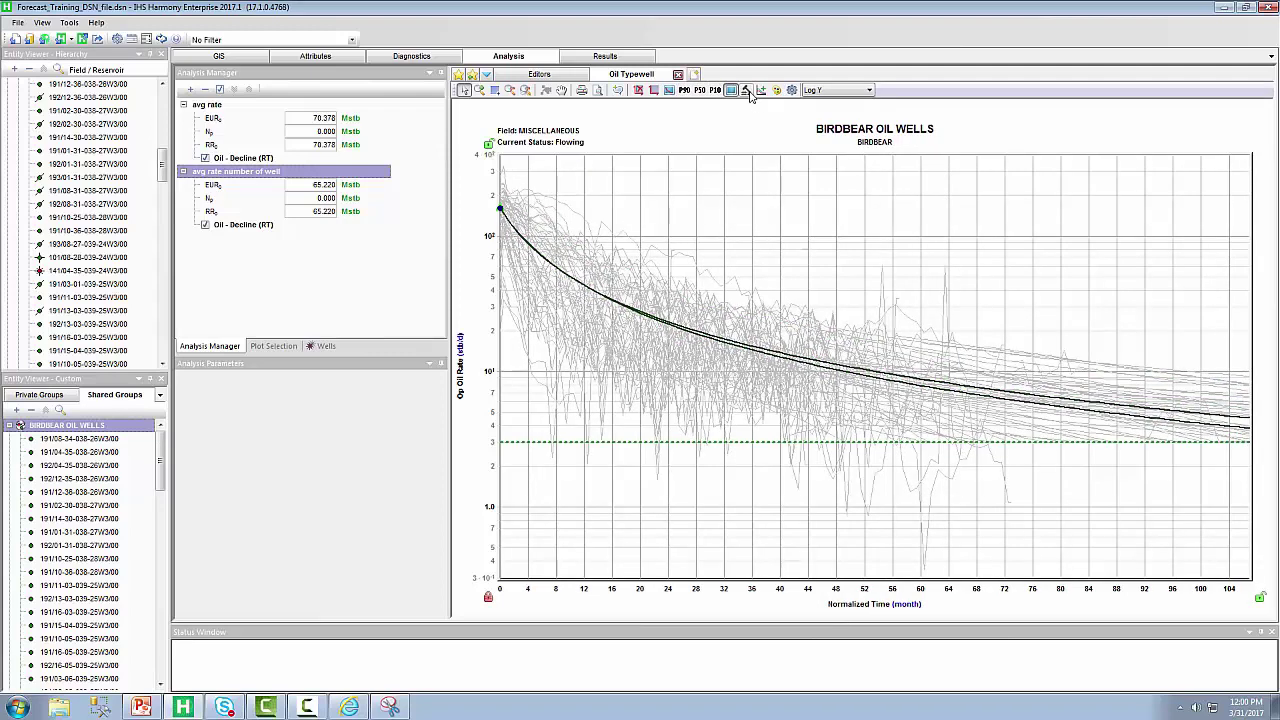
# - Display the full forecasts with individually coloured well curves and rescale the normalized time axis to end at about 245 months
pyautogui.click(655, 90)
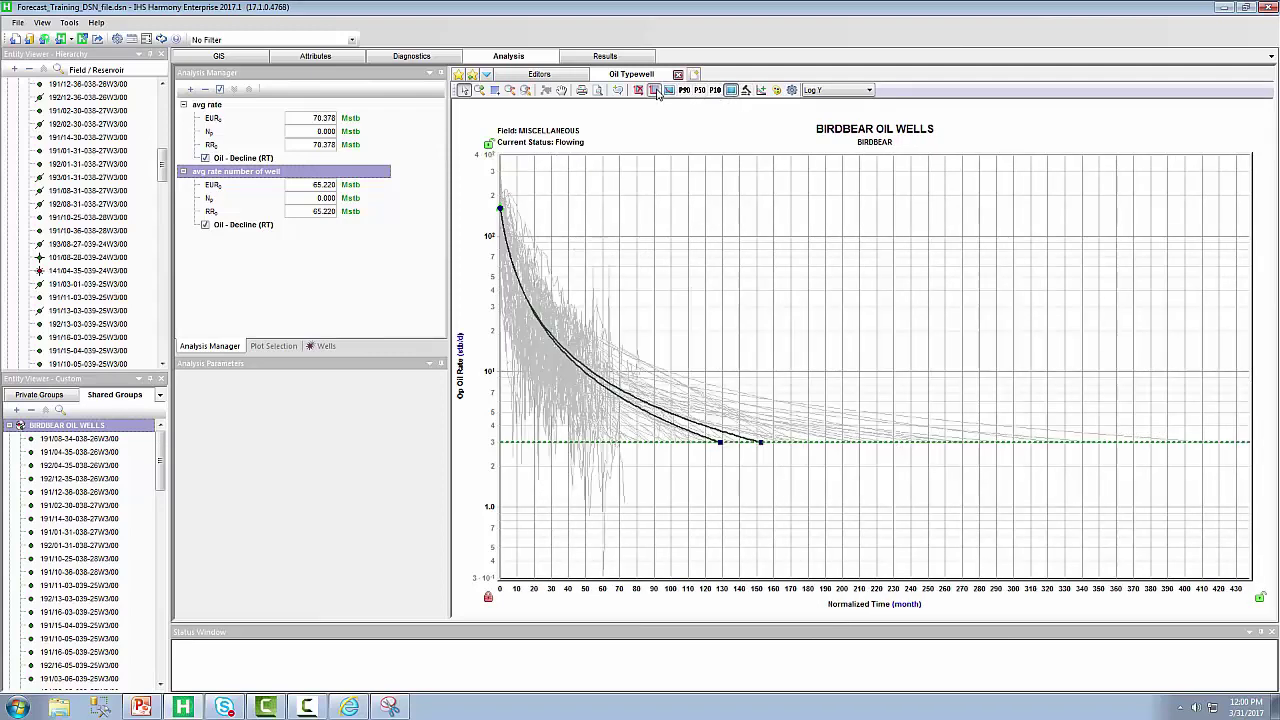
pyautogui.click(779, 91)
pyautogui.click(818, 117)
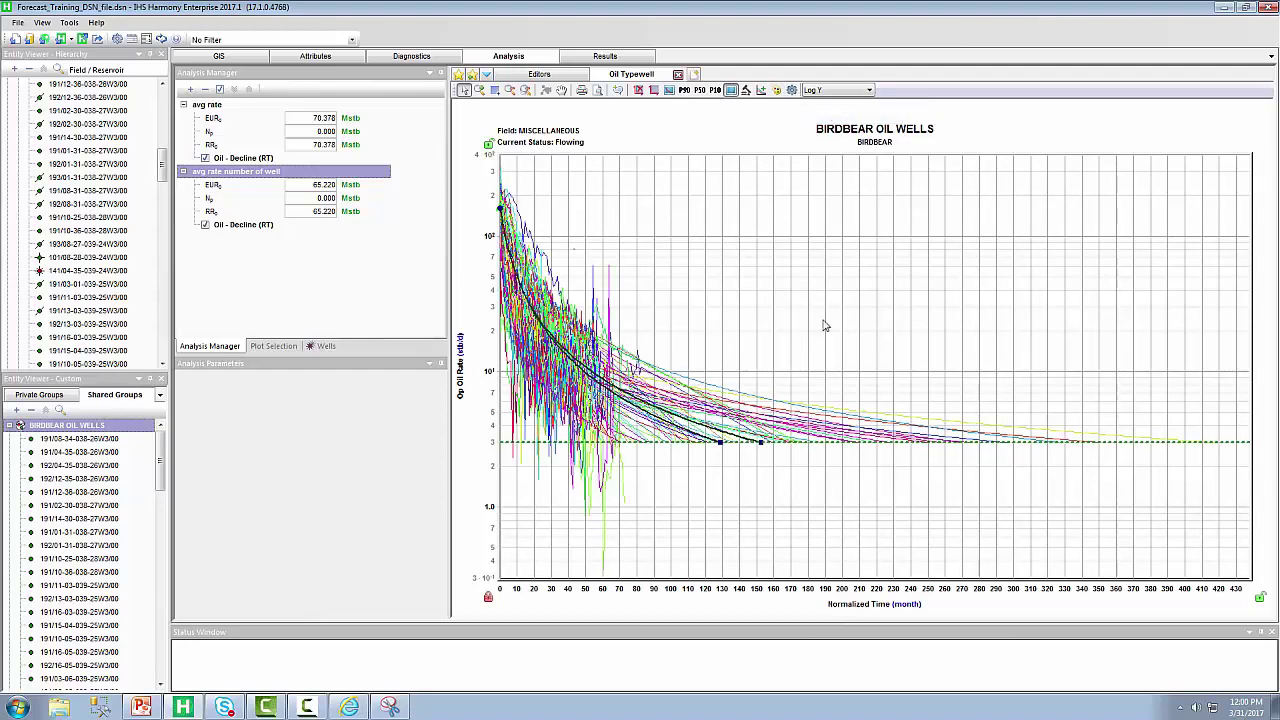
pyautogui.moveTo(645, 591); pyautogui.dragTo(768, 600)
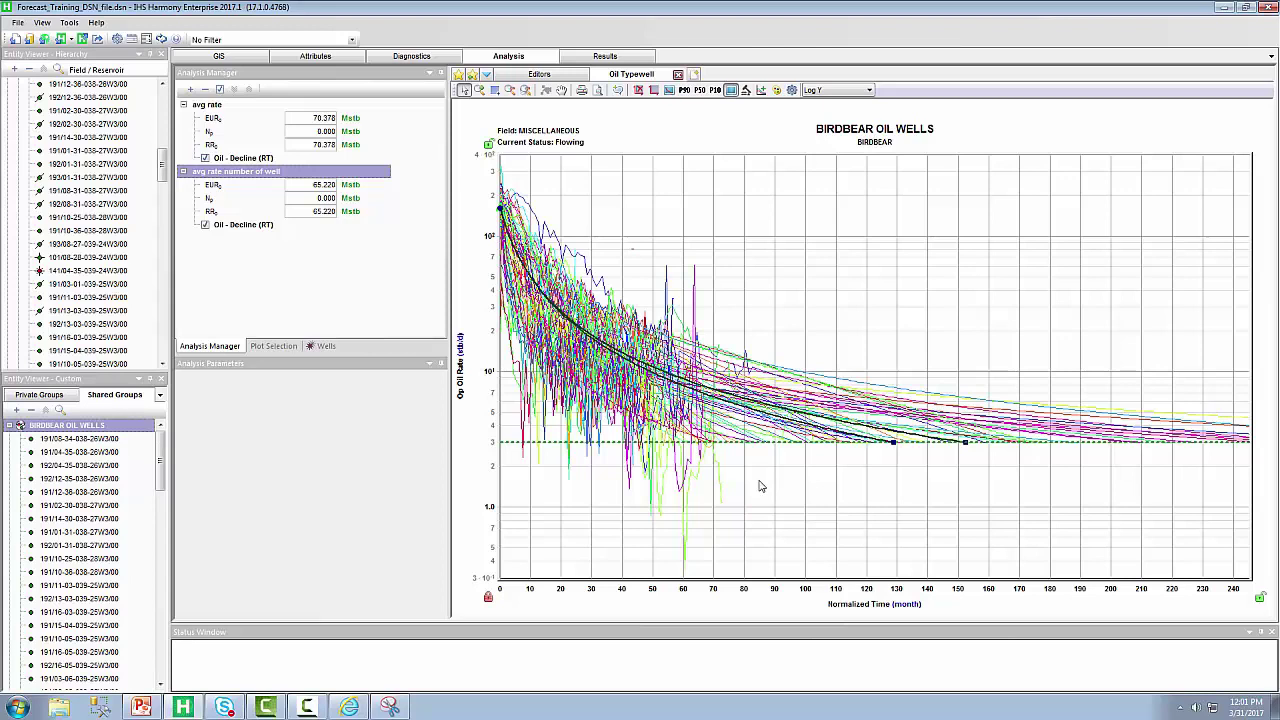
# - Add a third Oil - Decline analysis and best fit it using the average rate over the default axis ranges
pyautogui.click(190, 90)
pyautogui.click(198, 107)
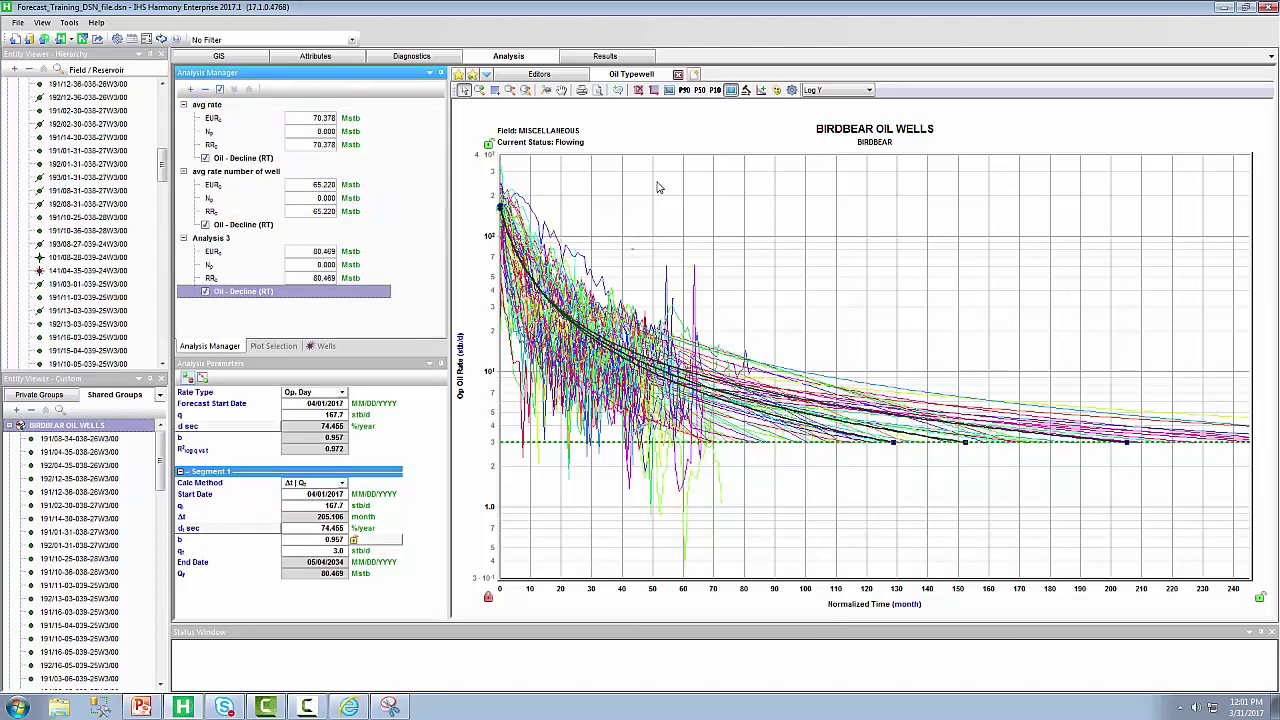
pyautogui.click(546, 90)
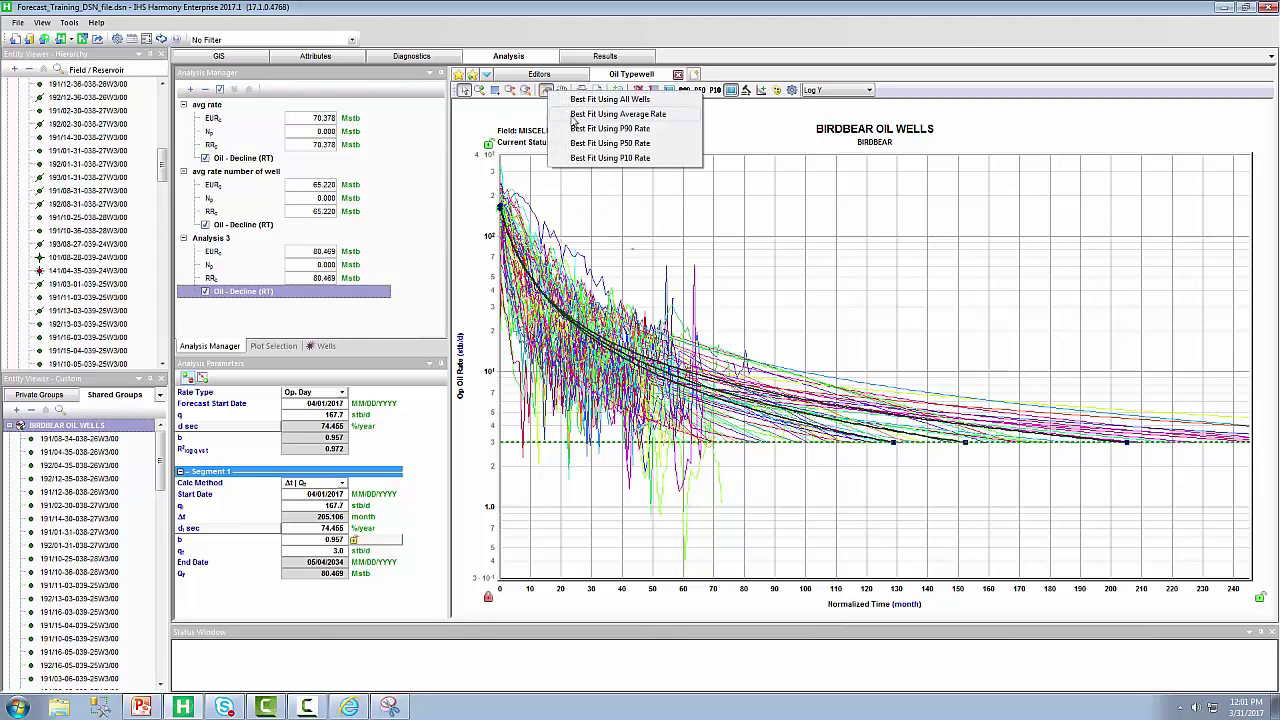
pyautogui.click(575, 117)
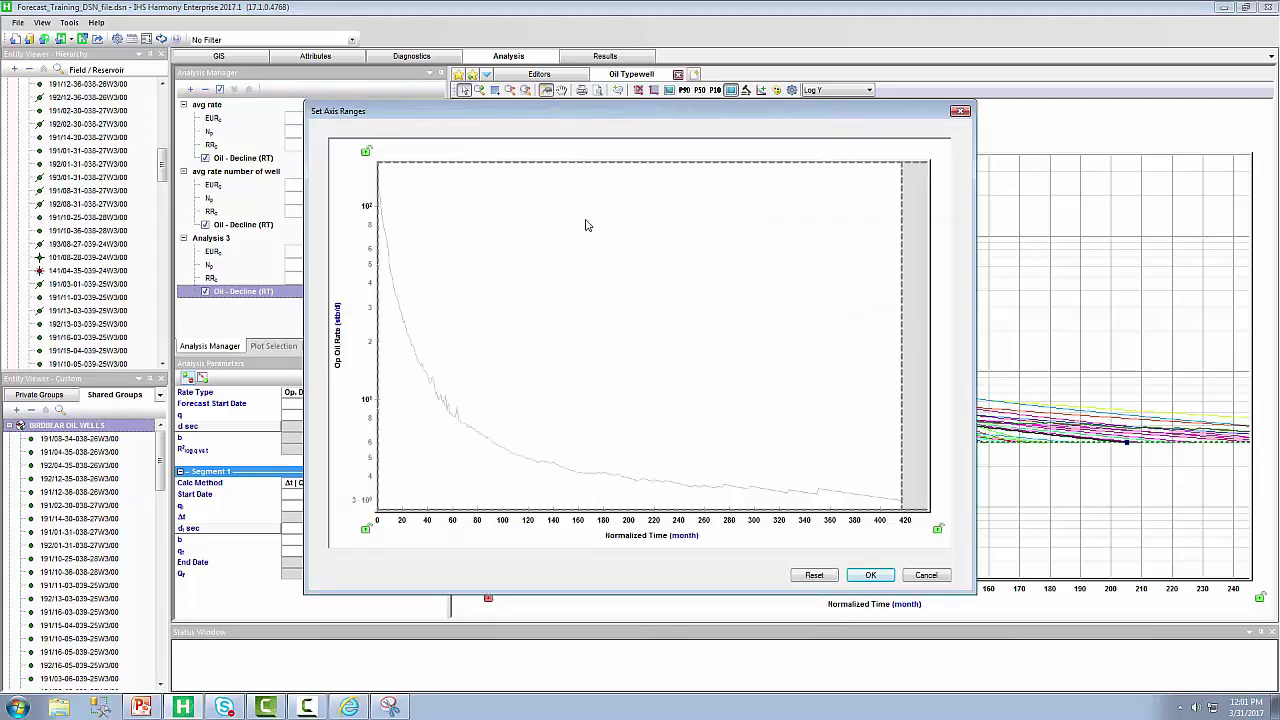
pyautogui.moveTo(437, 398)
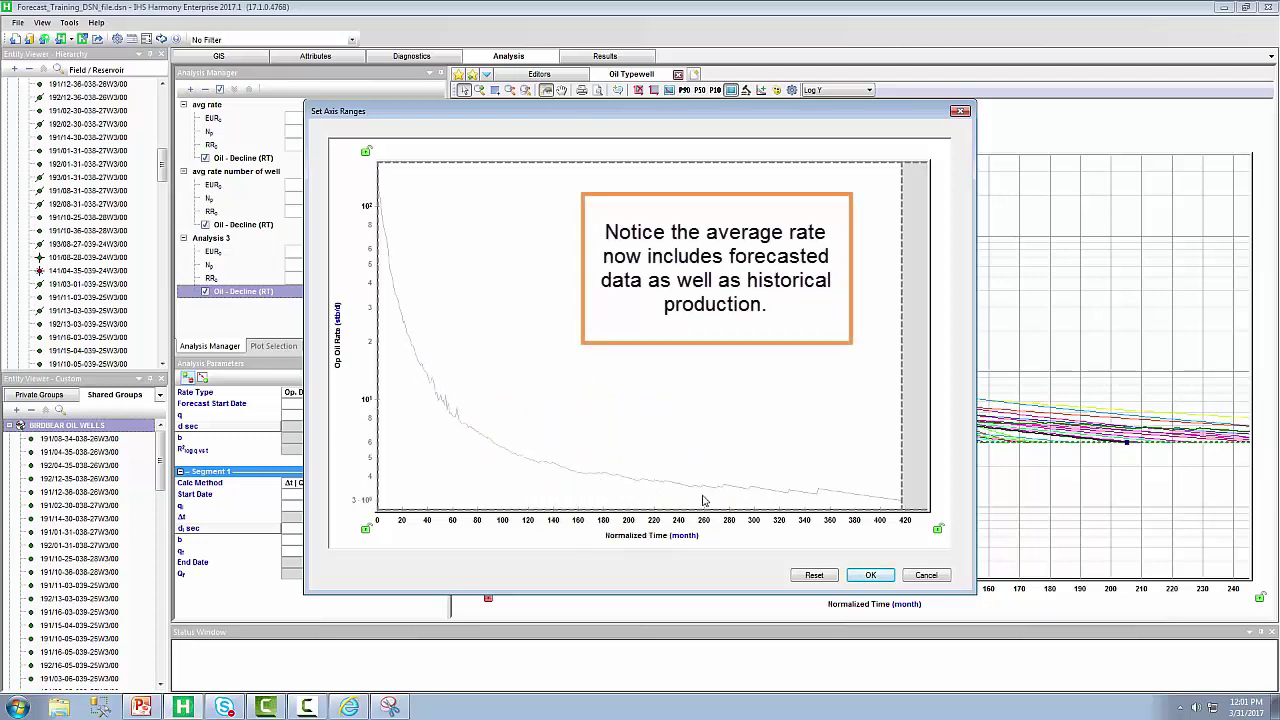
pyautogui.click(870, 575)
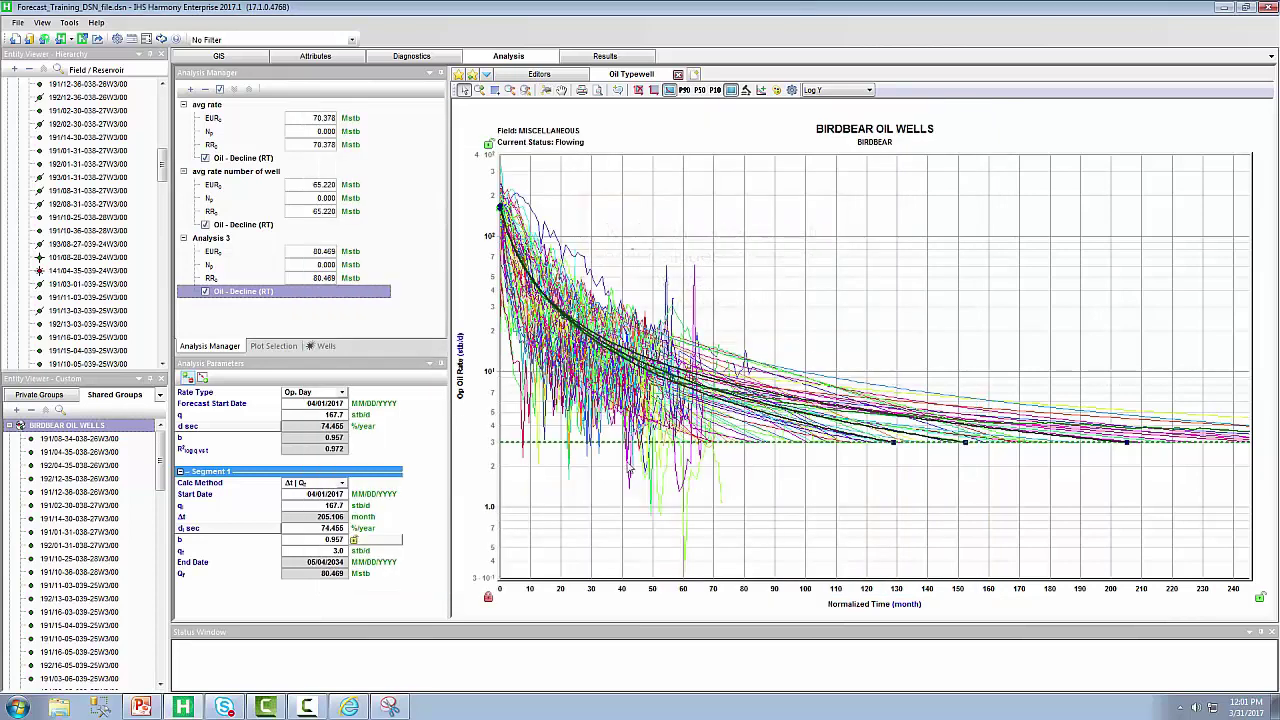
# - Rename the third analysis as "avg rate with forecast" and hide the individual well curves
pyautogui.rightClick(223, 245)
pyautogui.click(237, 249)
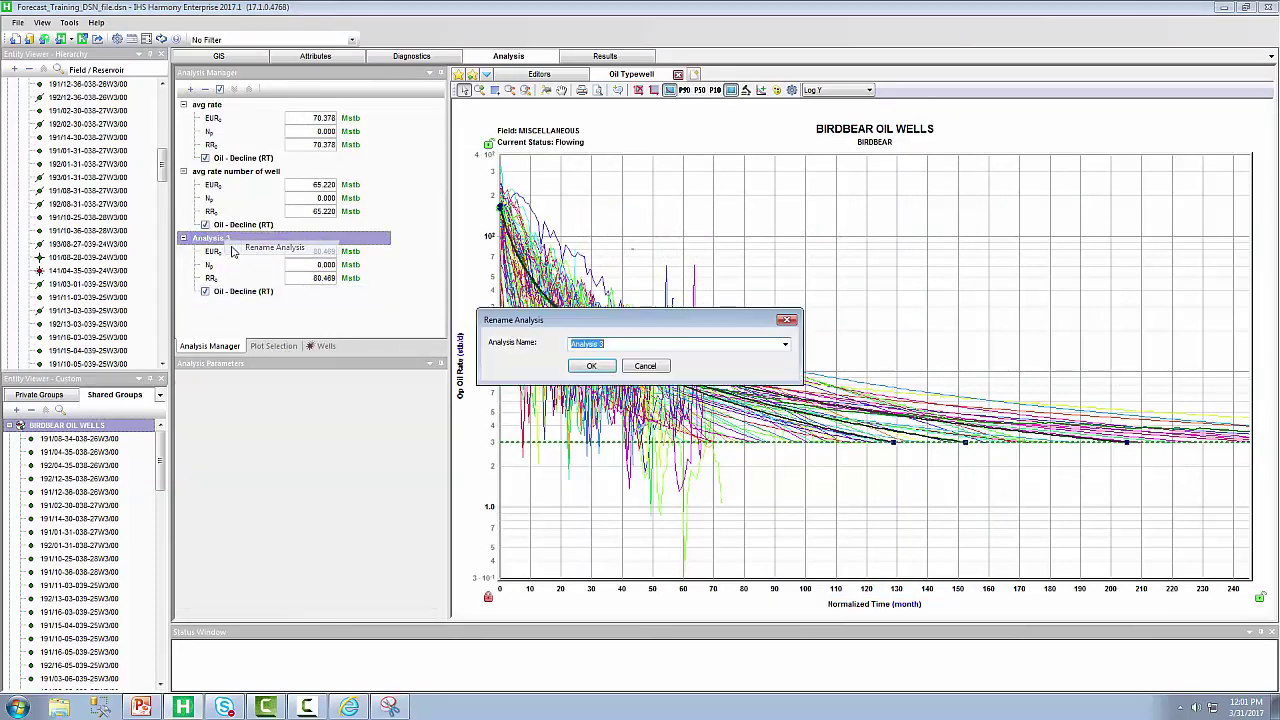
pyautogui.write('avg')
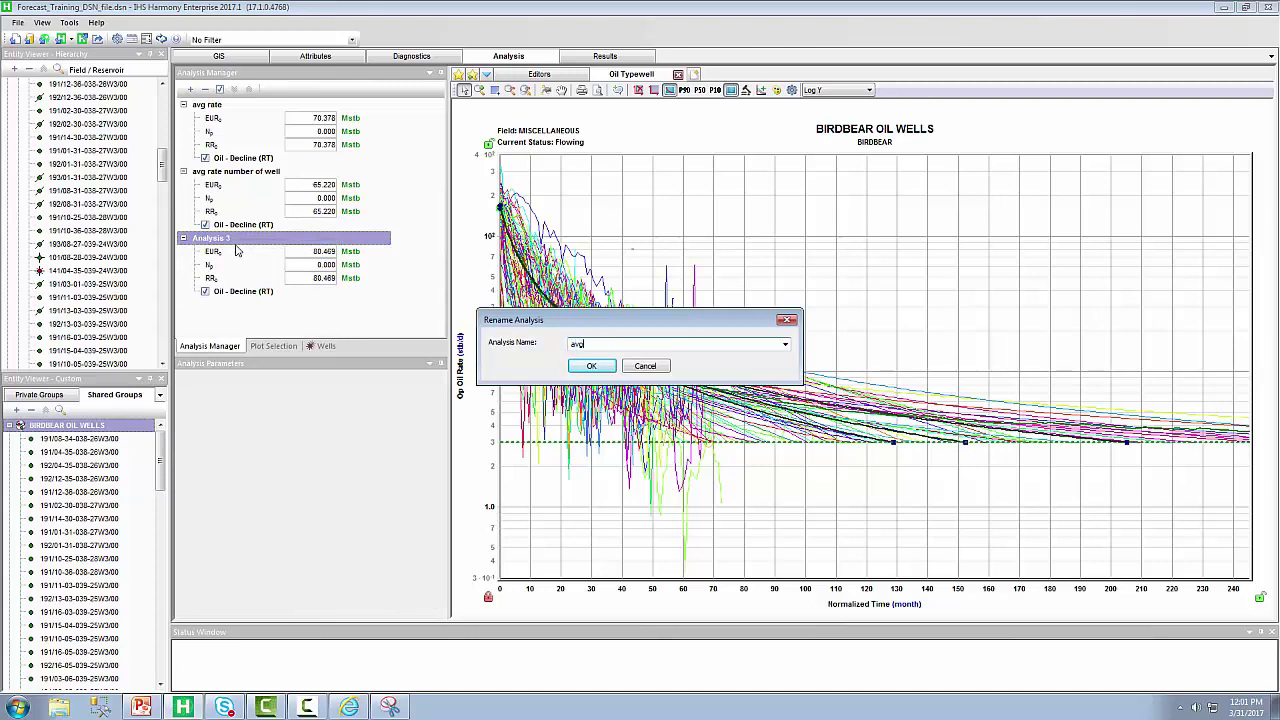
pyautogui.write(' rate with forc')
pyautogui.write('cast')
pyautogui.press('Return')
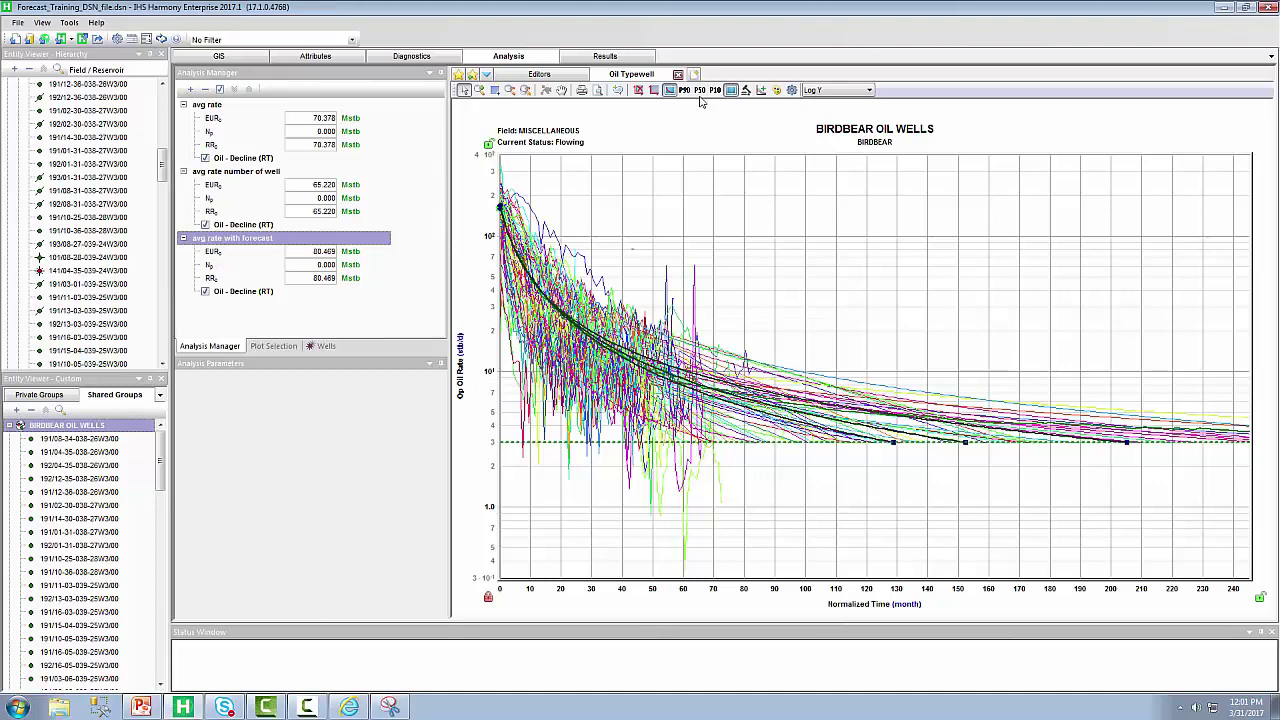
pyautogui.click(731, 91)
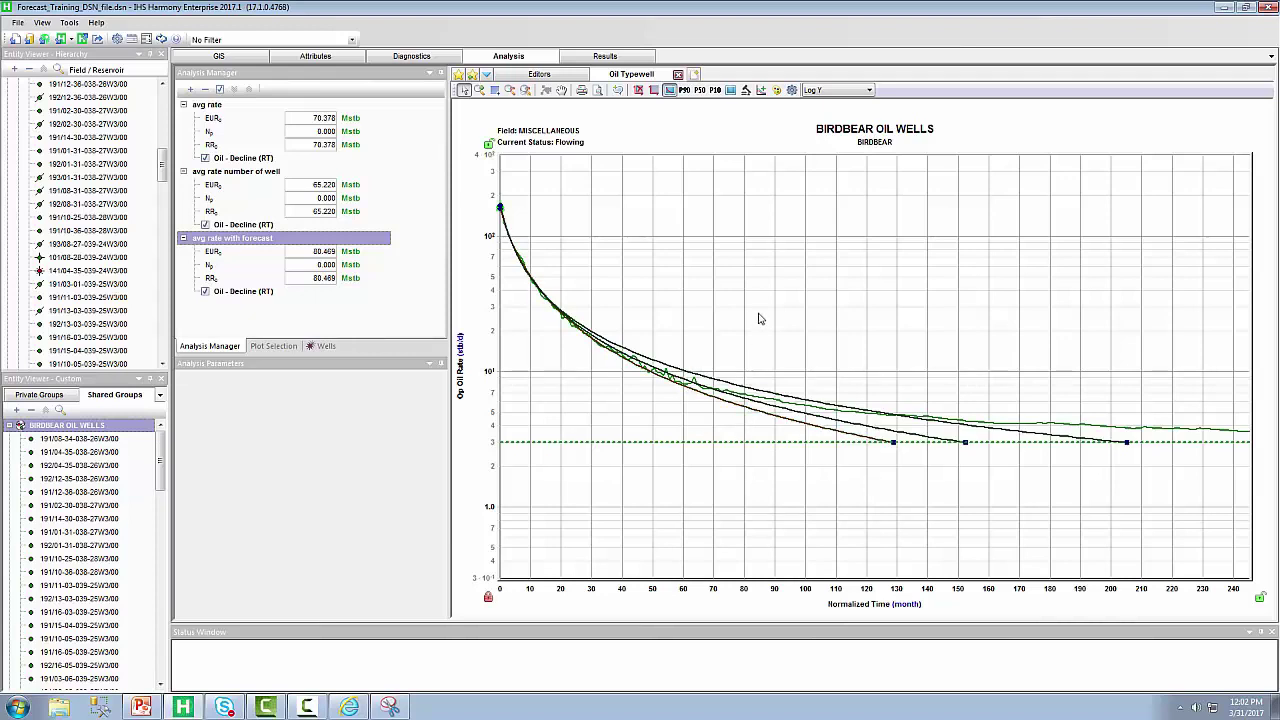
# - Create a second Oil Typewell worksheet and check several outlying well curves against its wells list
pyautogui.click(696, 74)
pyautogui.click(288, 148)
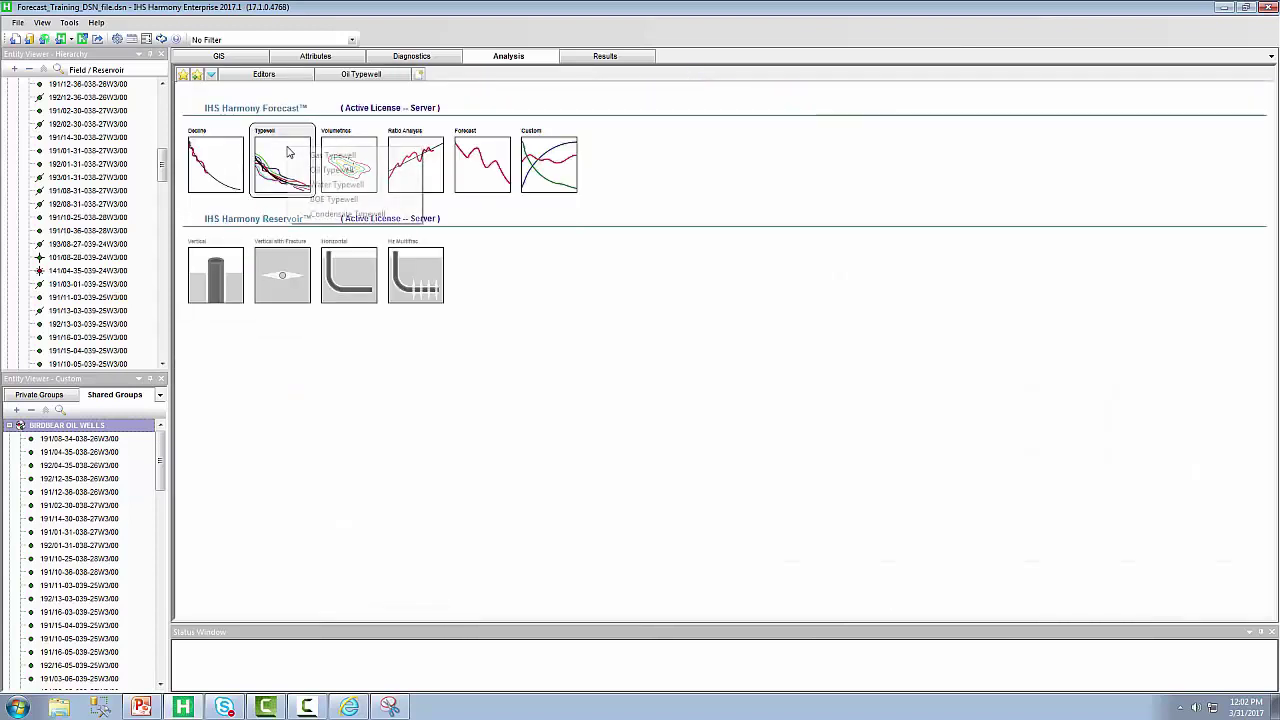
pyautogui.click(331, 171)
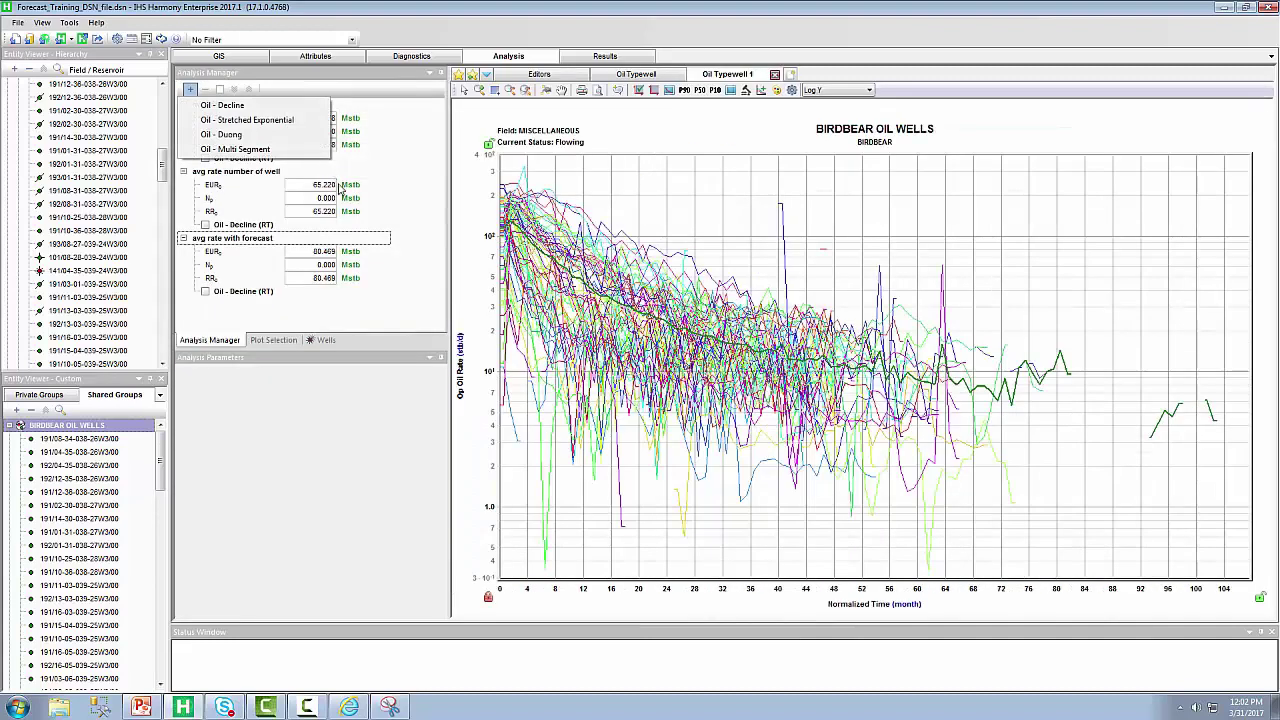
pyautogui.click(323, 342)
pyautogui.click(518, 509)
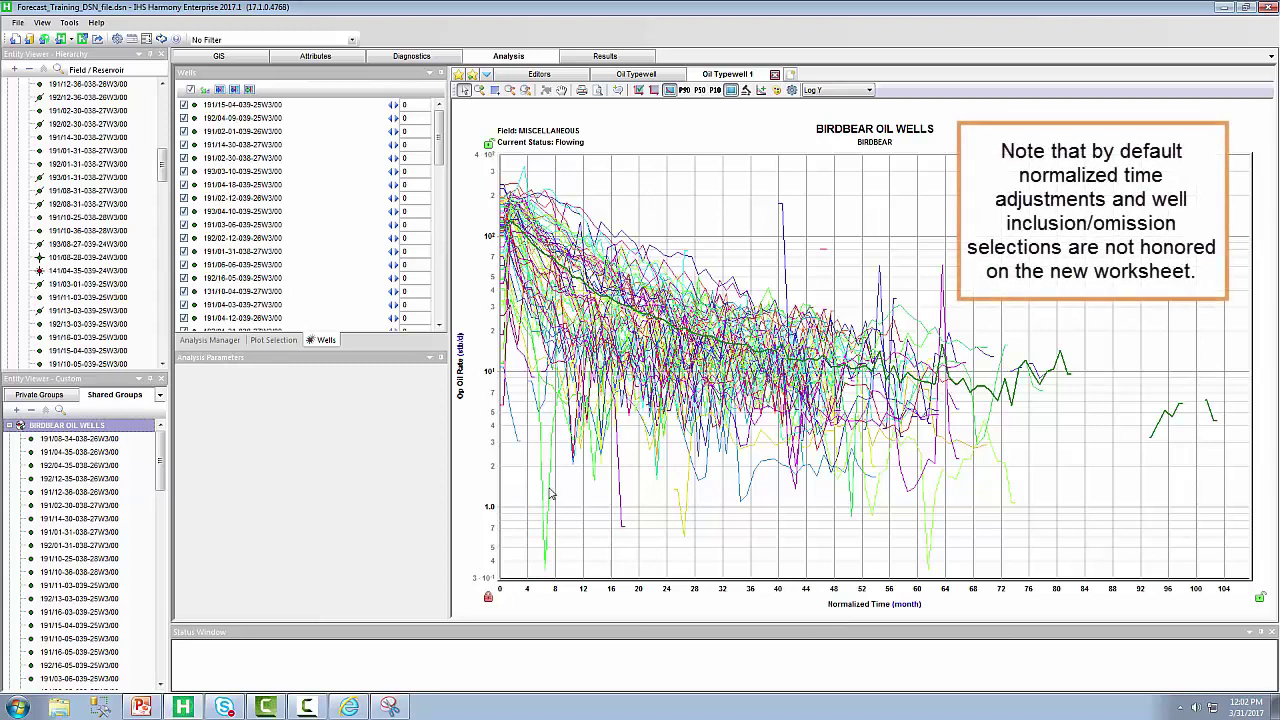
pyautogui.click(547, 492)
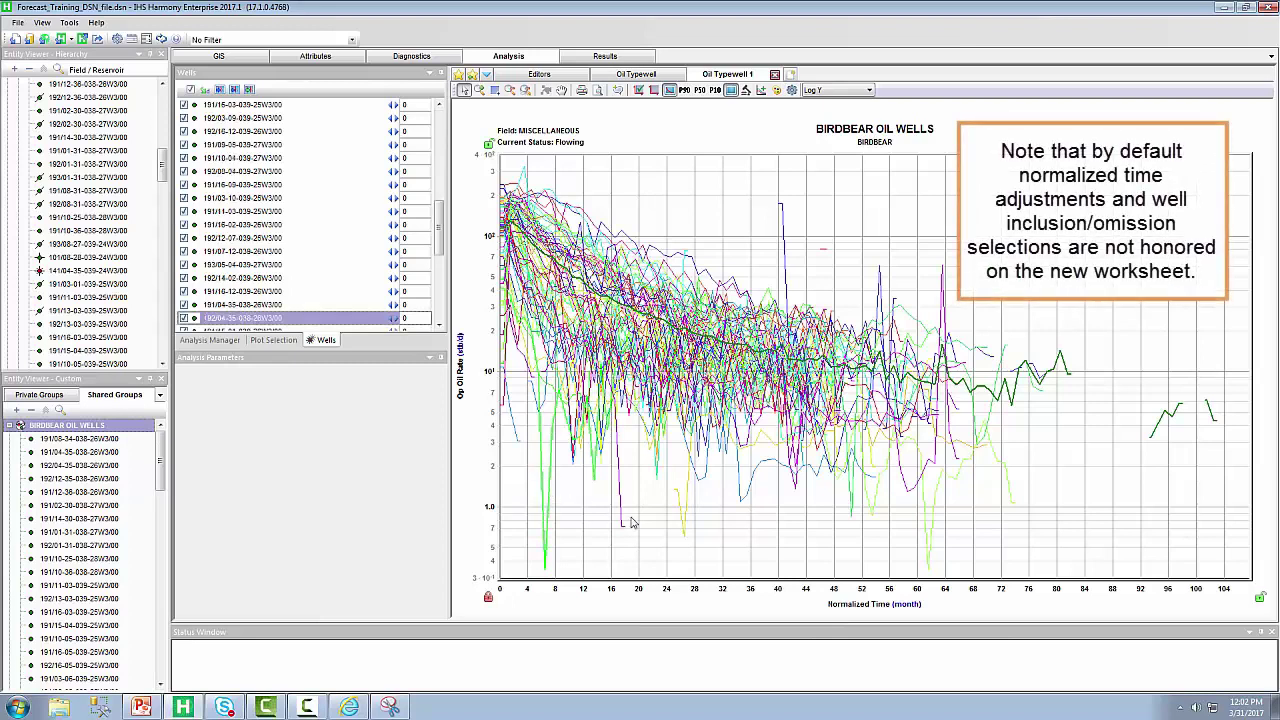
pyautogui.click(684, 515)
pyautogui.click(751, 490)
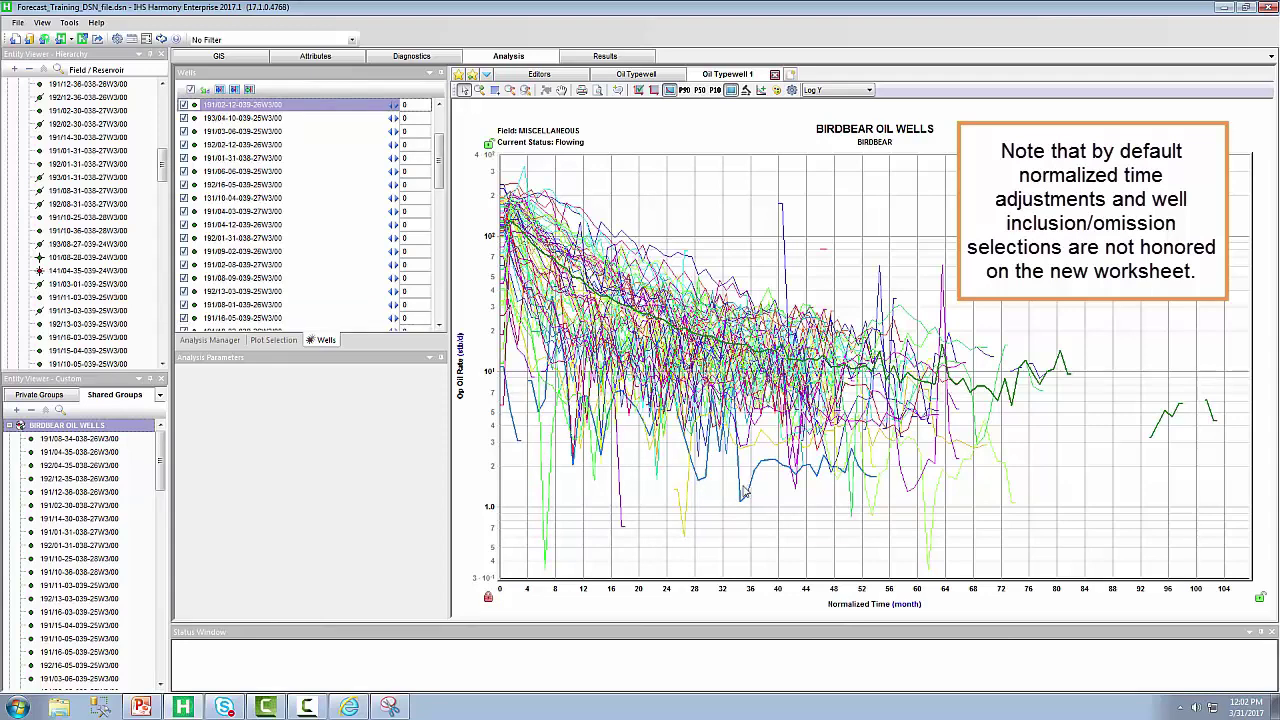
# - Rename the new typewell worksheet as "p10/50/90"
pyautogui.rightClick(752, 79)
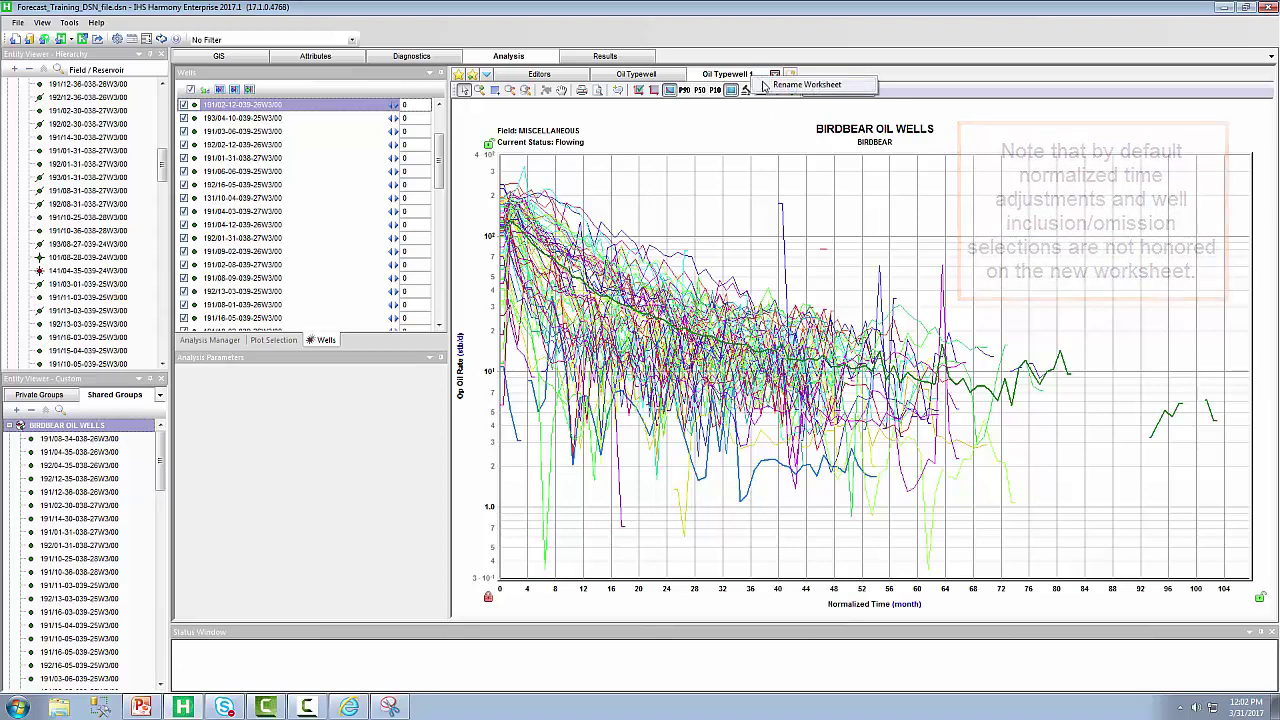
pyautogui.click(778, 85)
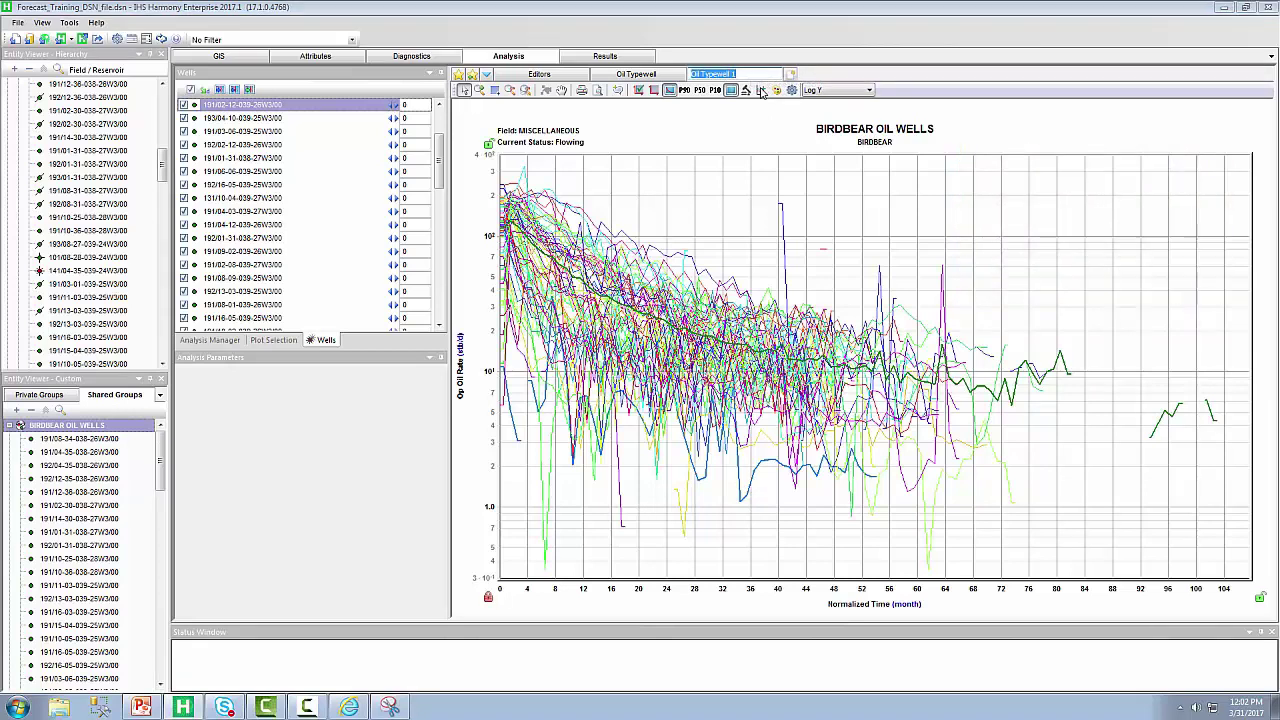
pyautogui.write('p10/50/90')
pyautogui.press('Return')
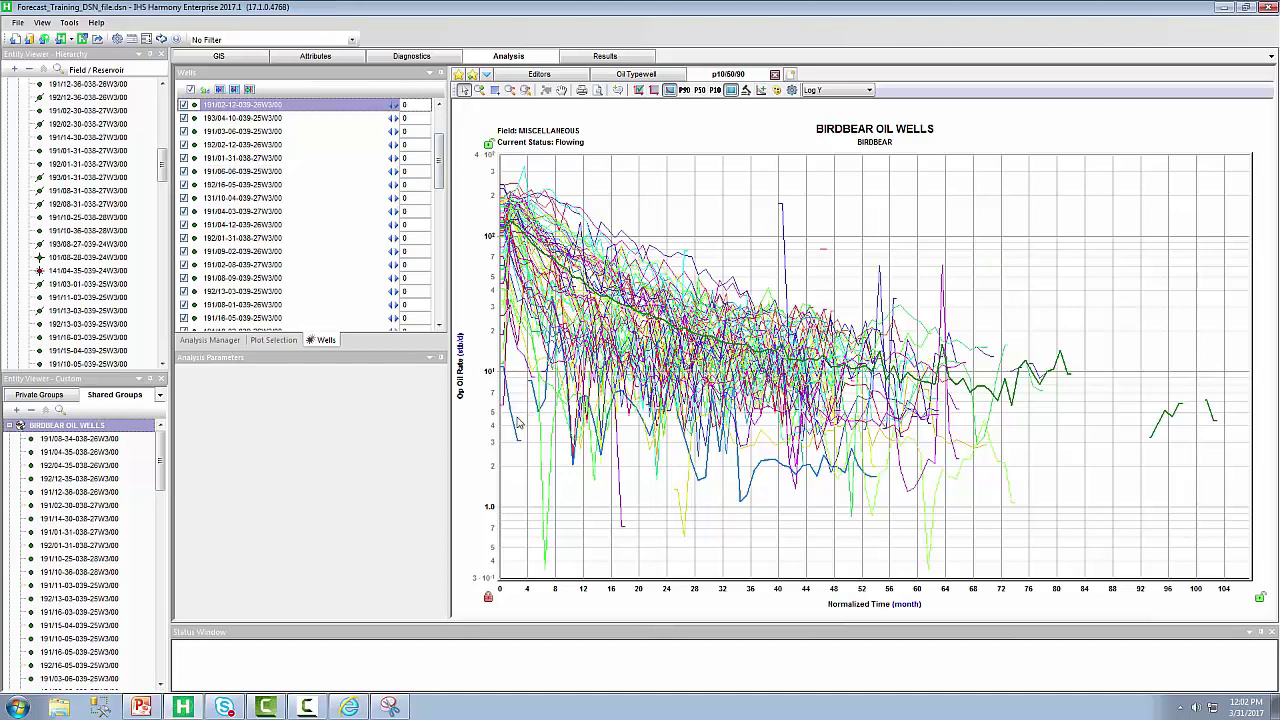
# - Exclude wells 191/02-12-039-26W3/00 and 191/04-09-039-25W3/00, and set the time shift of well 191/12-02-039-26W3/00 to 1
pyautogui.click(184, 104)
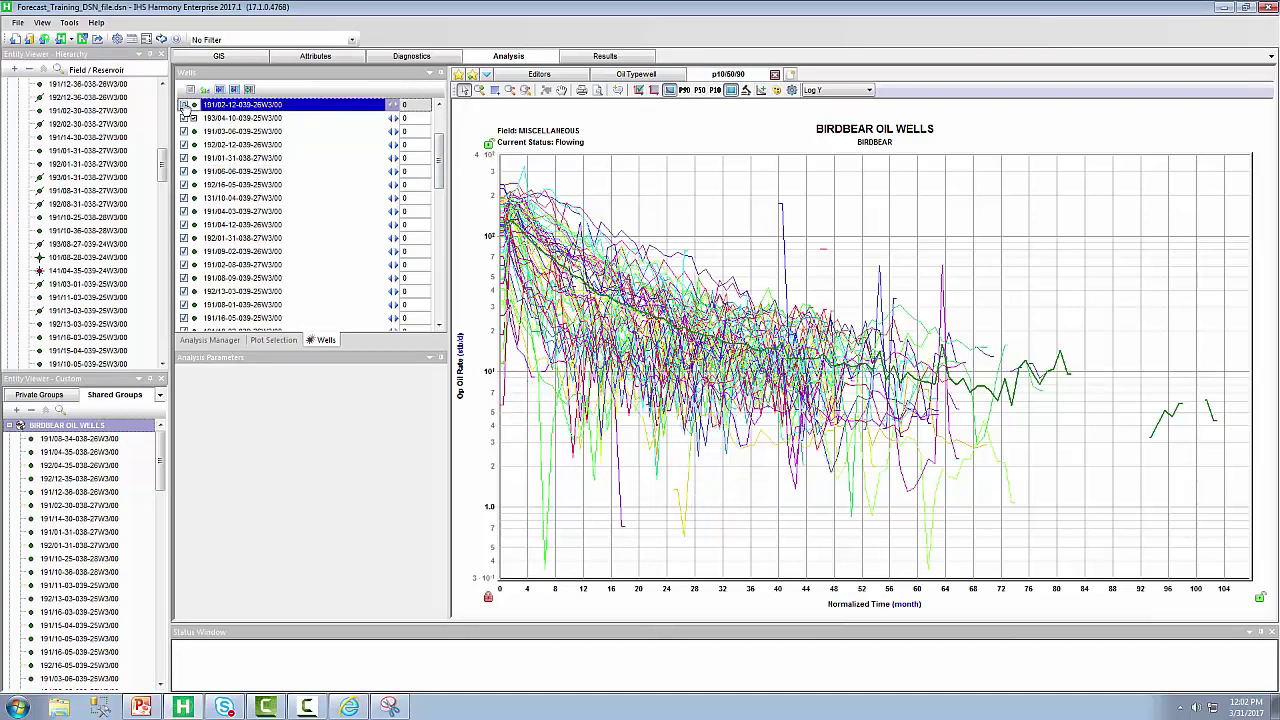
pyautogui.click(781, 232)
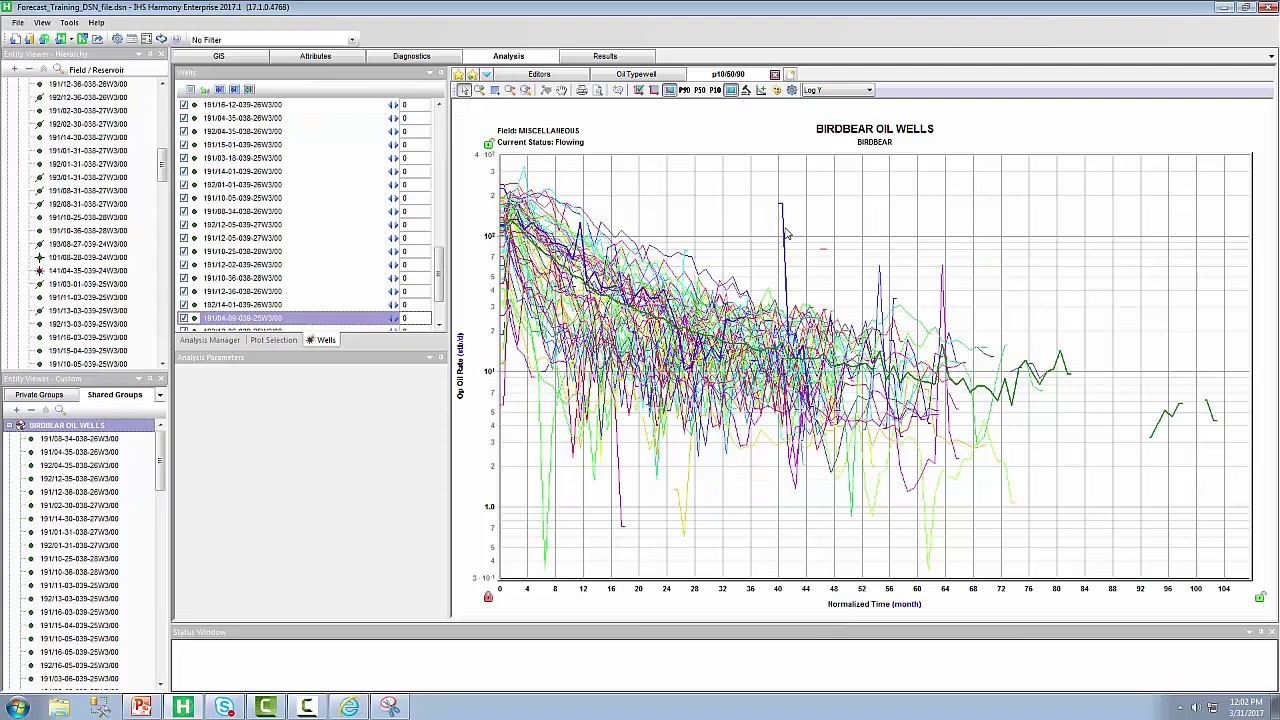
pyautogui.click(183, 318)
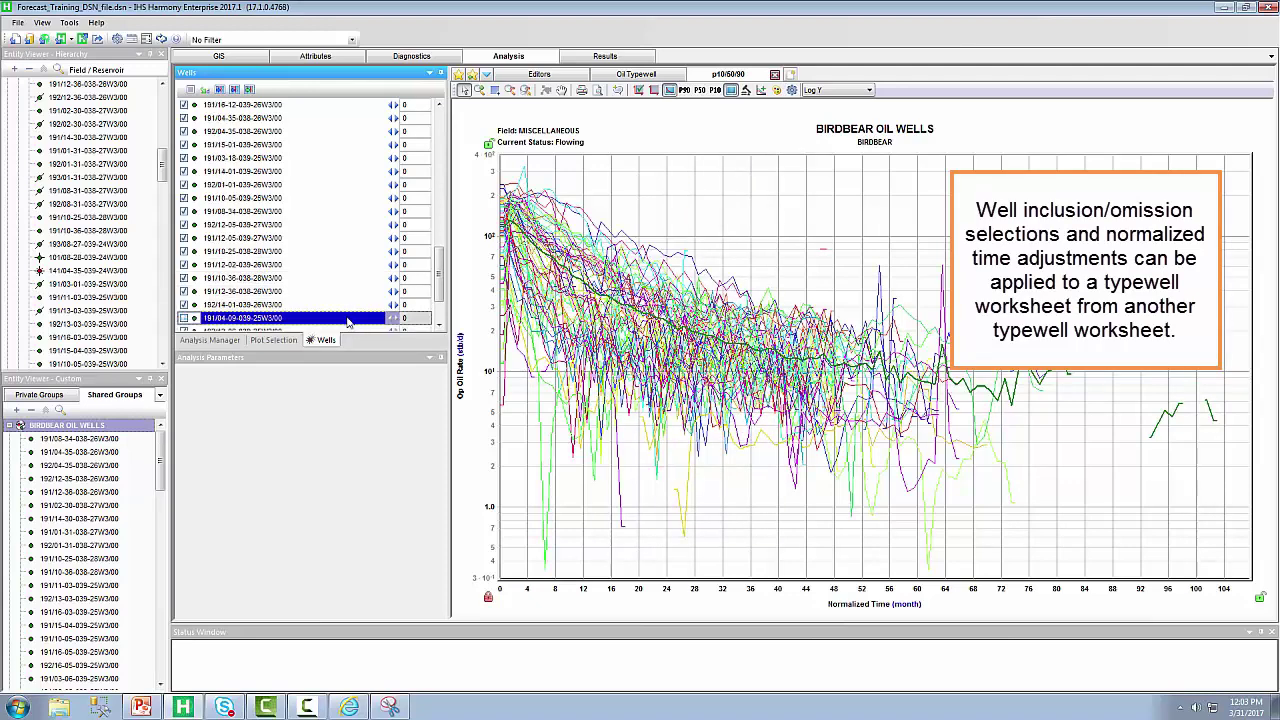
pyautogui.click(421, 265)
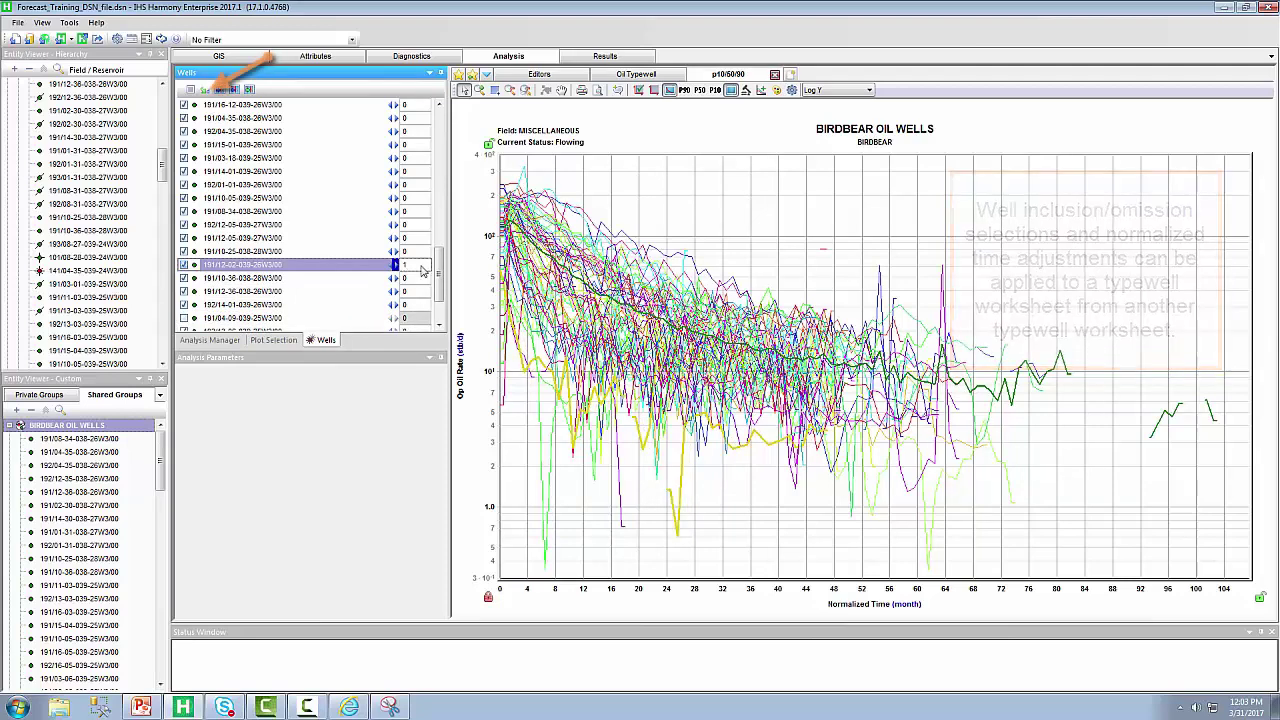
# - Apply the well selections and normalized time adjustments from the Oil Typewell worksheet to the p10/50/90 worksheet
pyautogui.click(207, 92)
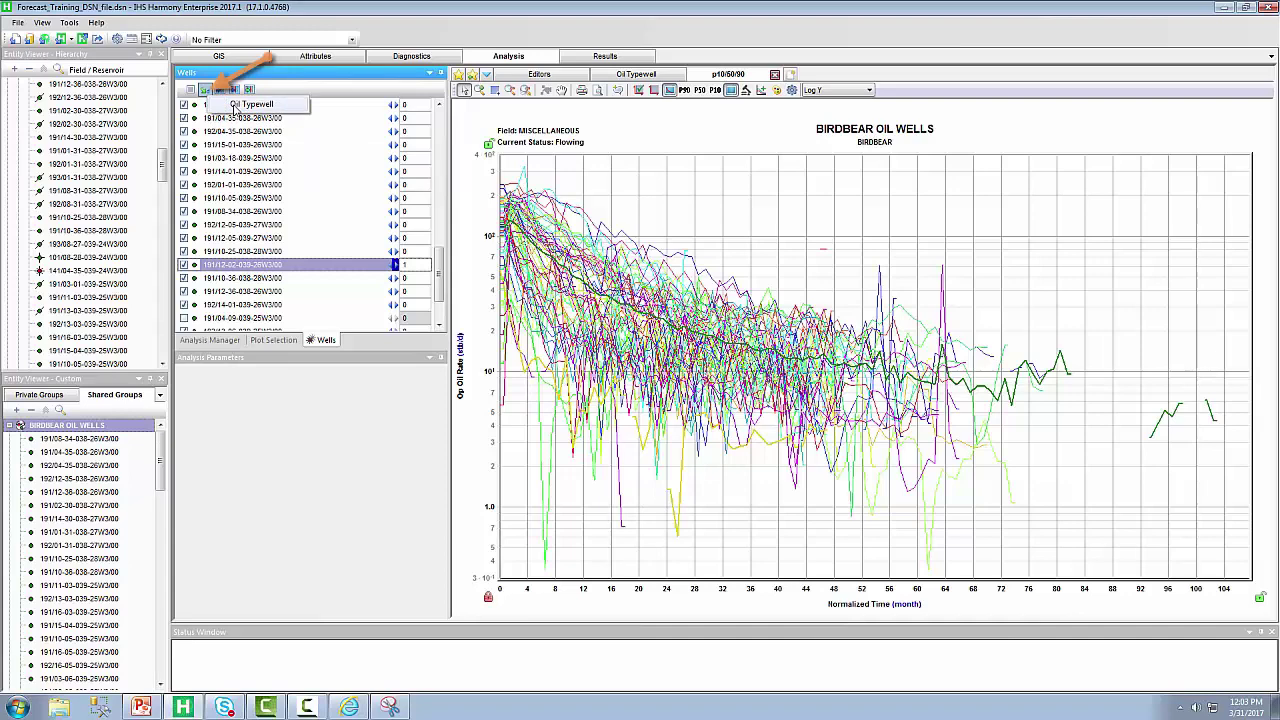
pyautogui.click(236, 105)
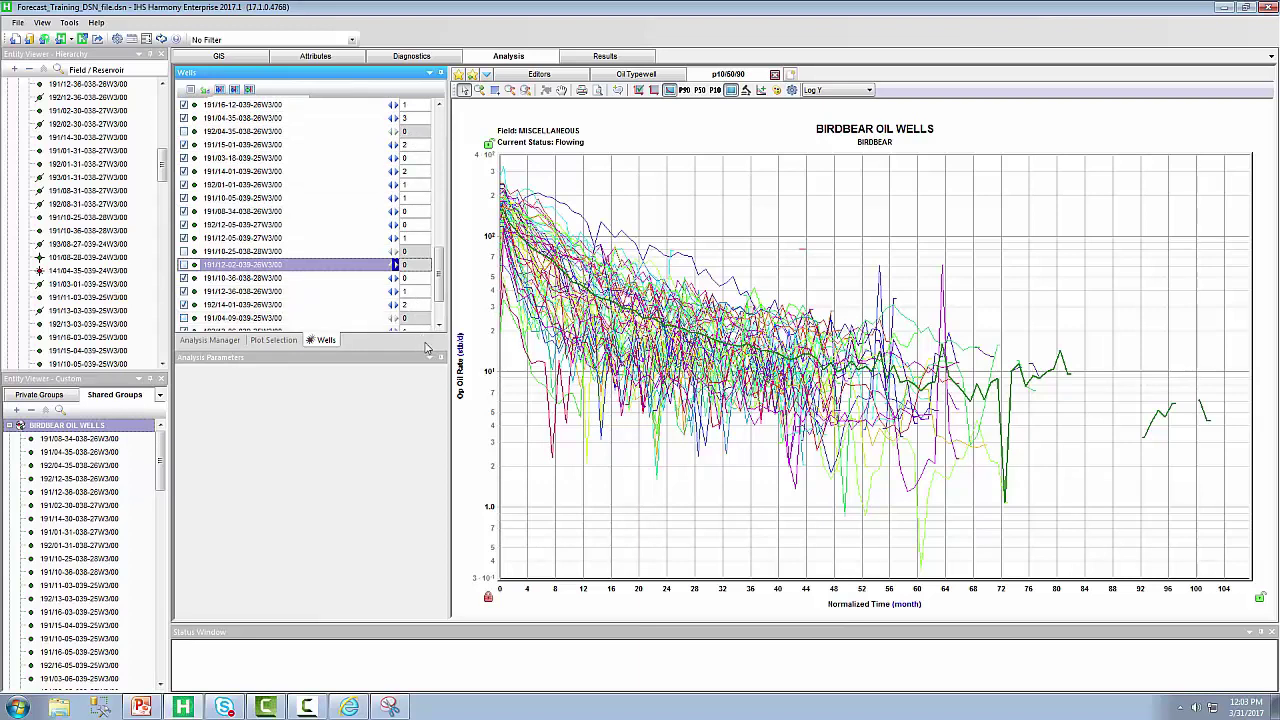
# - Collapse the existing analyses, then add an Oil - Decline analysis best fitted to the P90 rate over the default axis ranges
pyautogui.click(213, 342)
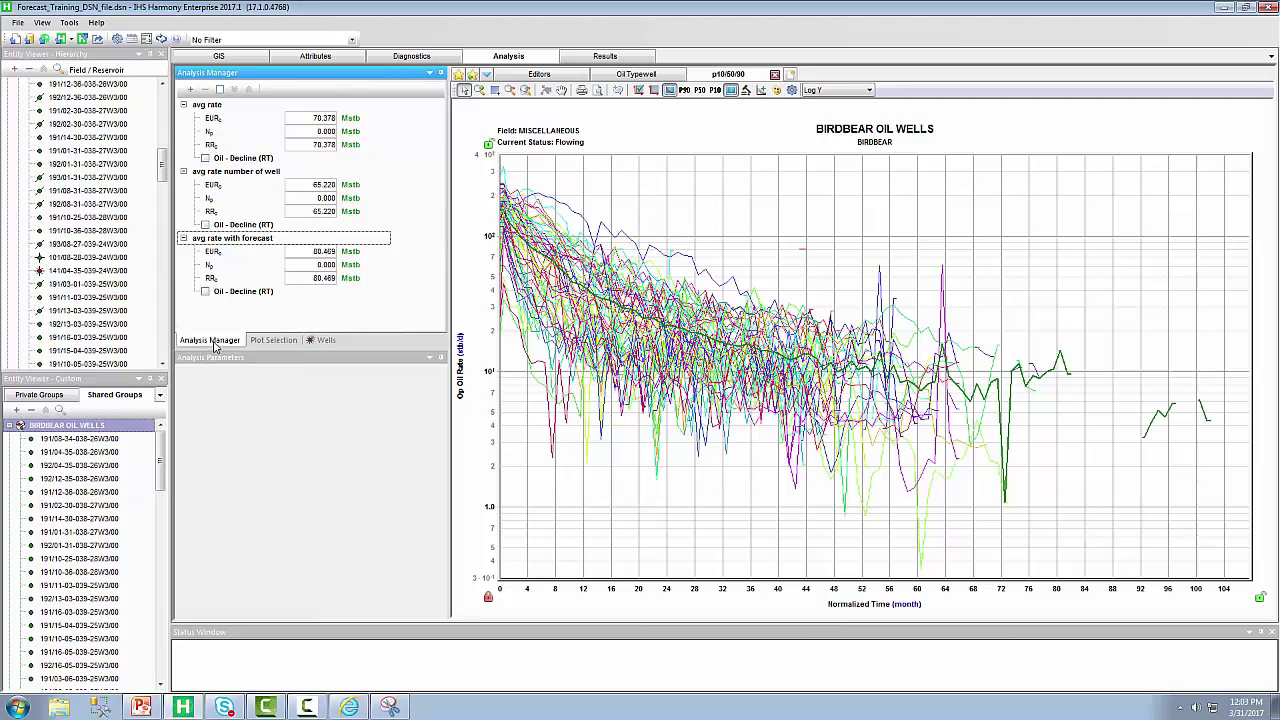
pyautogui.click(249, 91)
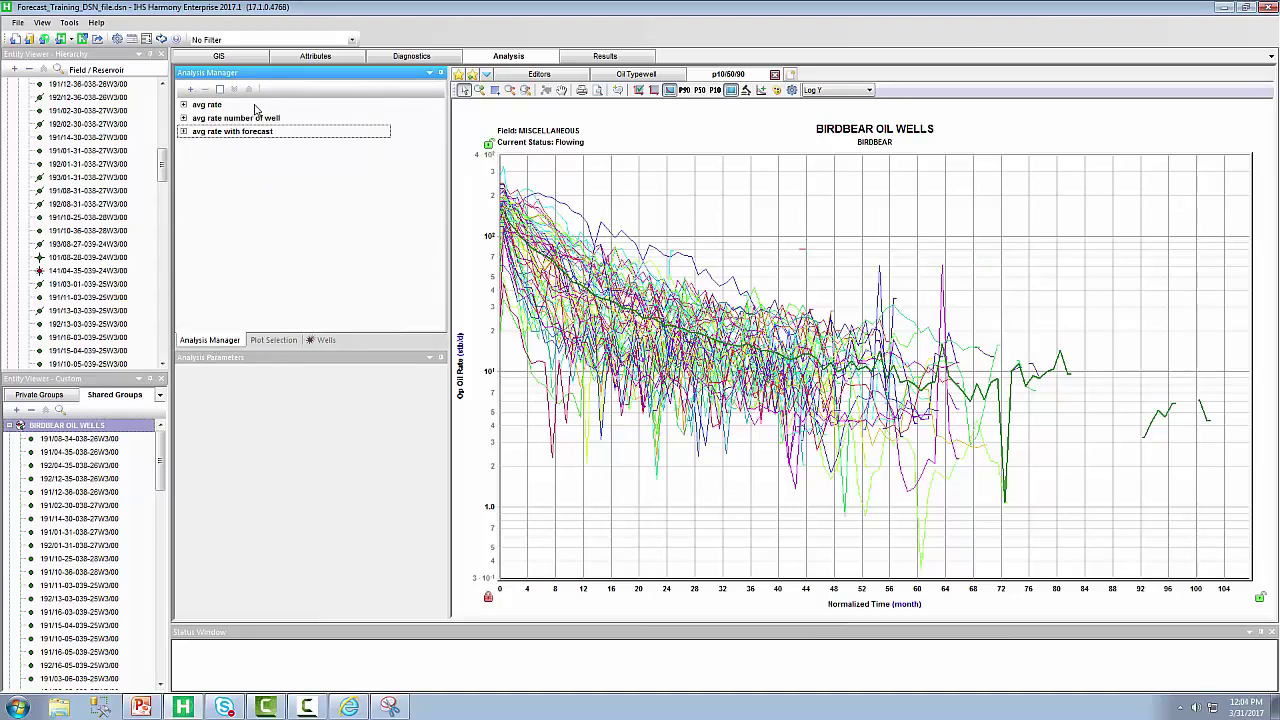
pyautogui.click(190, 90)
pyautogui.click(203, 106)
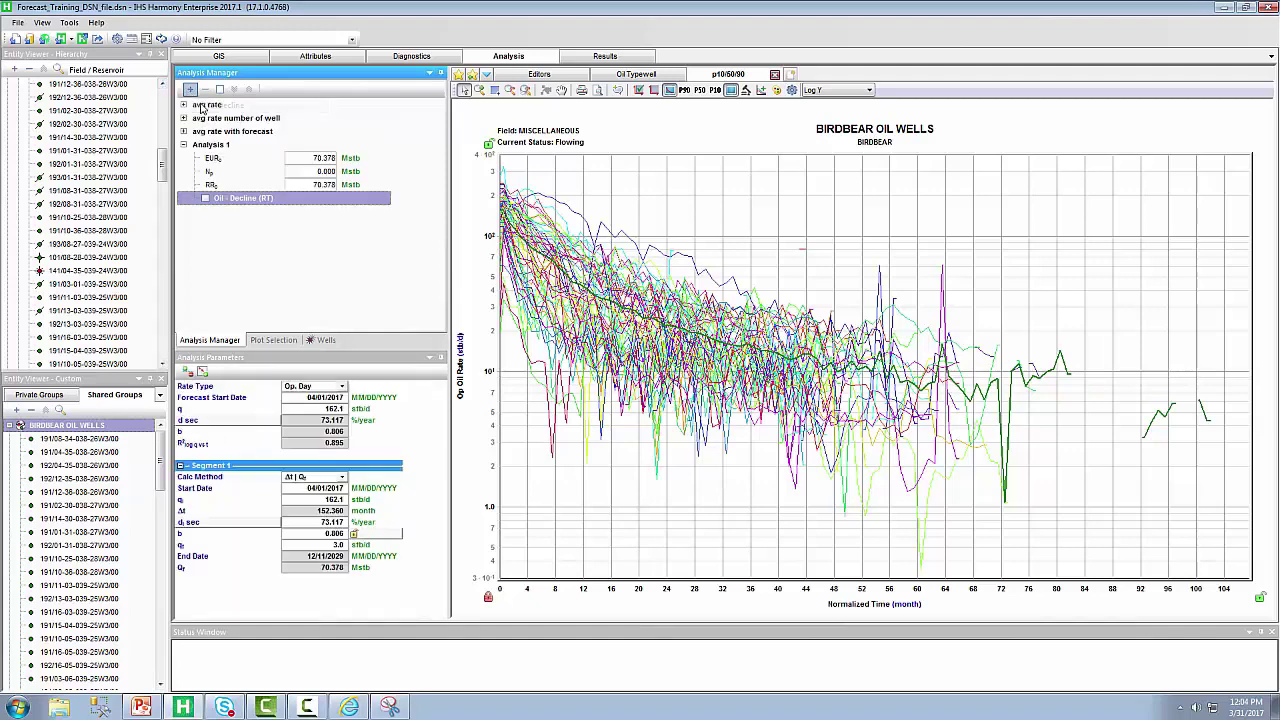
pyautogui.click(547, 91)
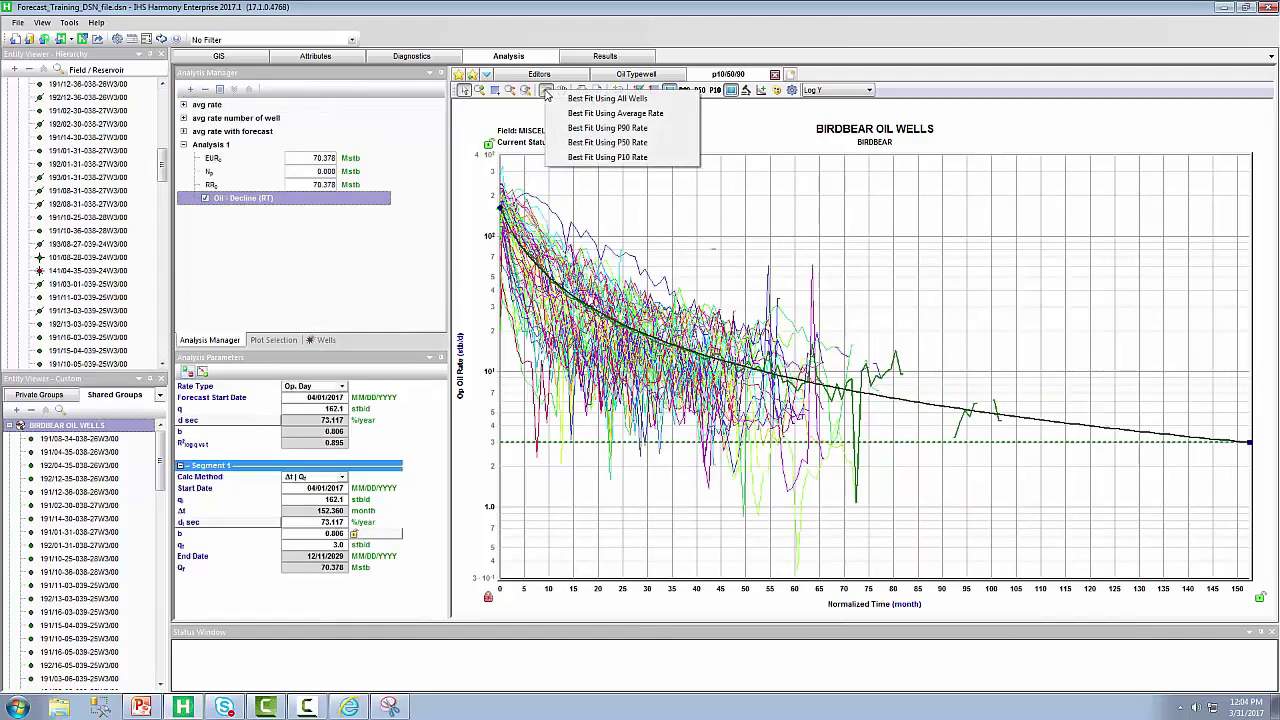
pyautogui.click(580, 131)
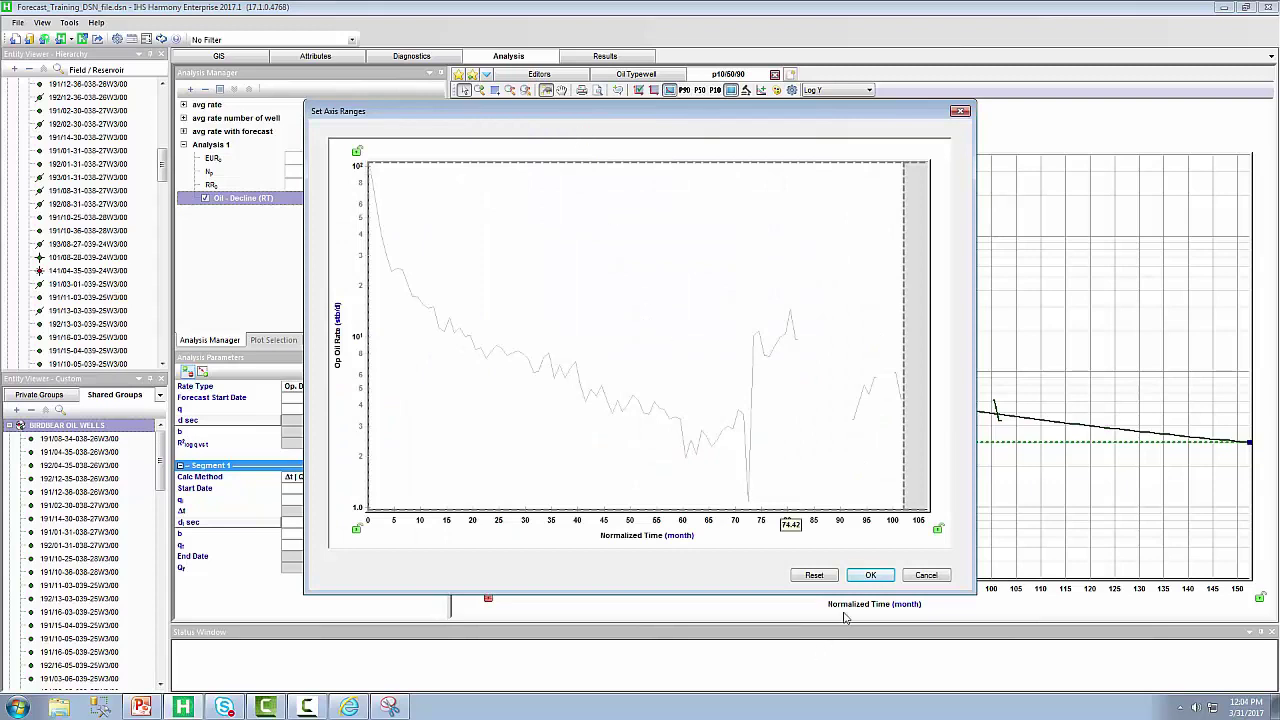
pyautogui.click(868, 577)
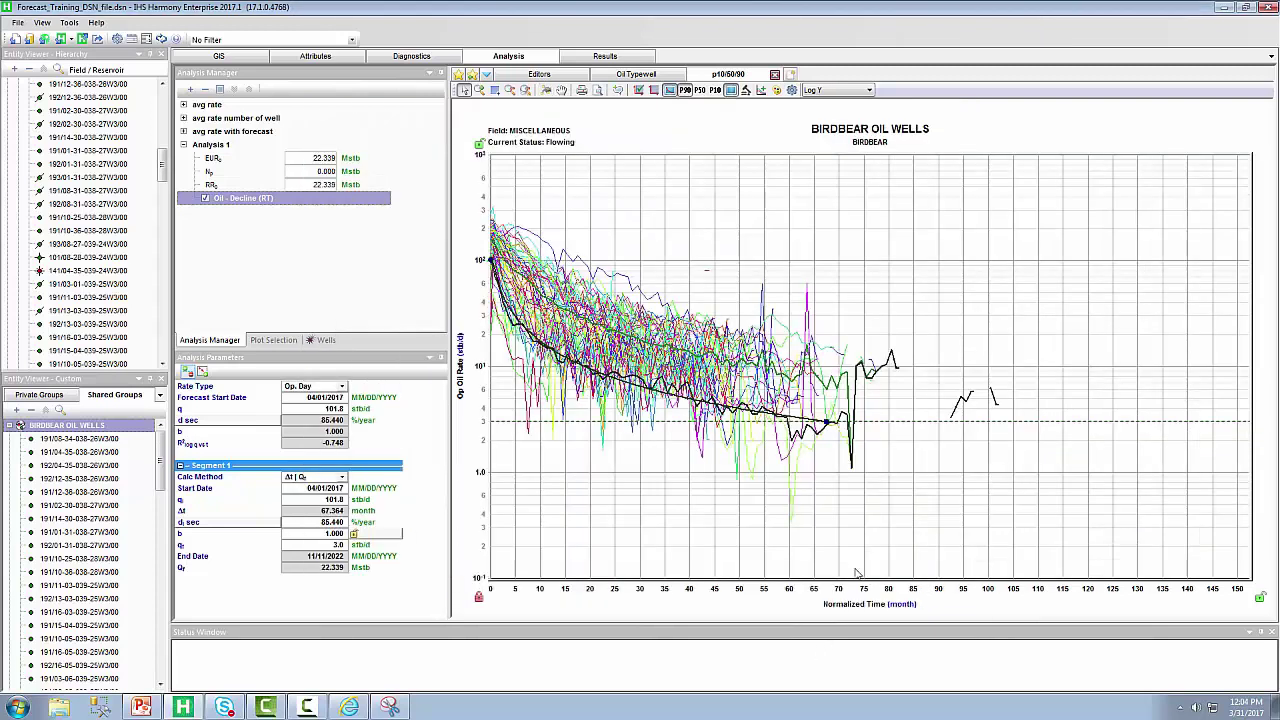
# - Rename the P90 decline analysis as "p90"
pyautogui.rightClick(229, 150)
pyautogui.click(240, 155)
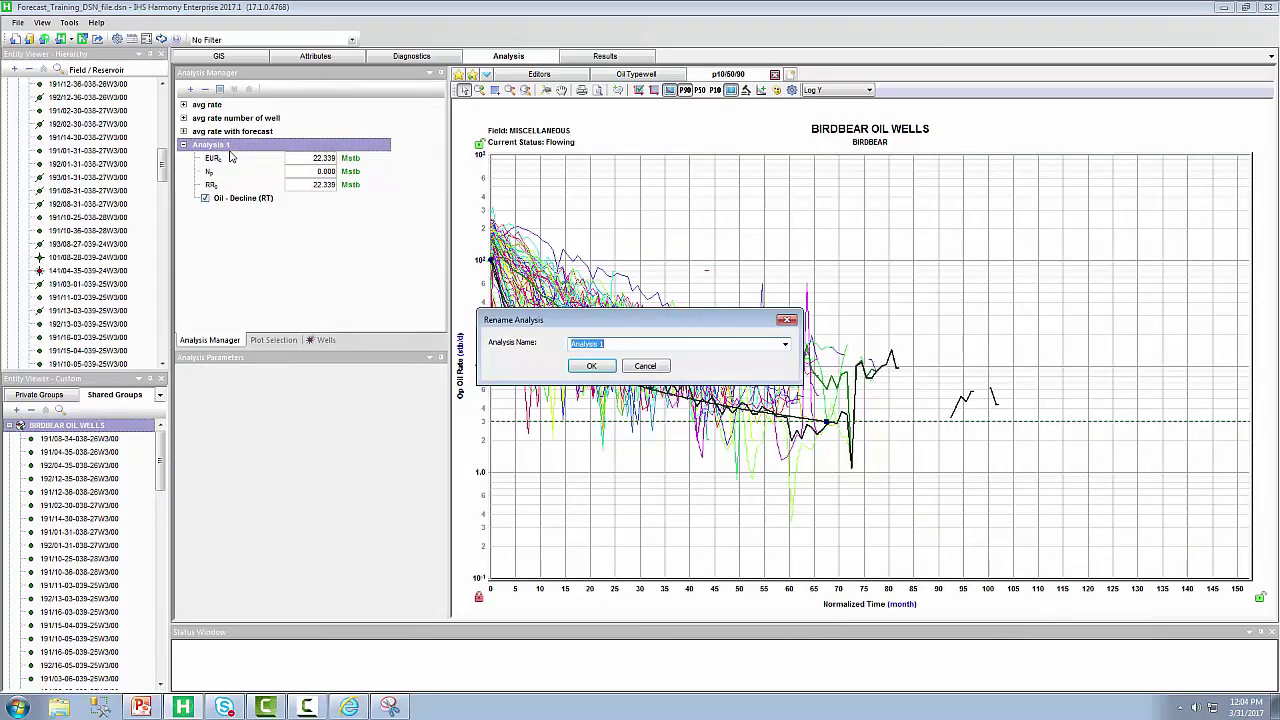
pyautogui.write('p90')
pyautogui.press('Return')
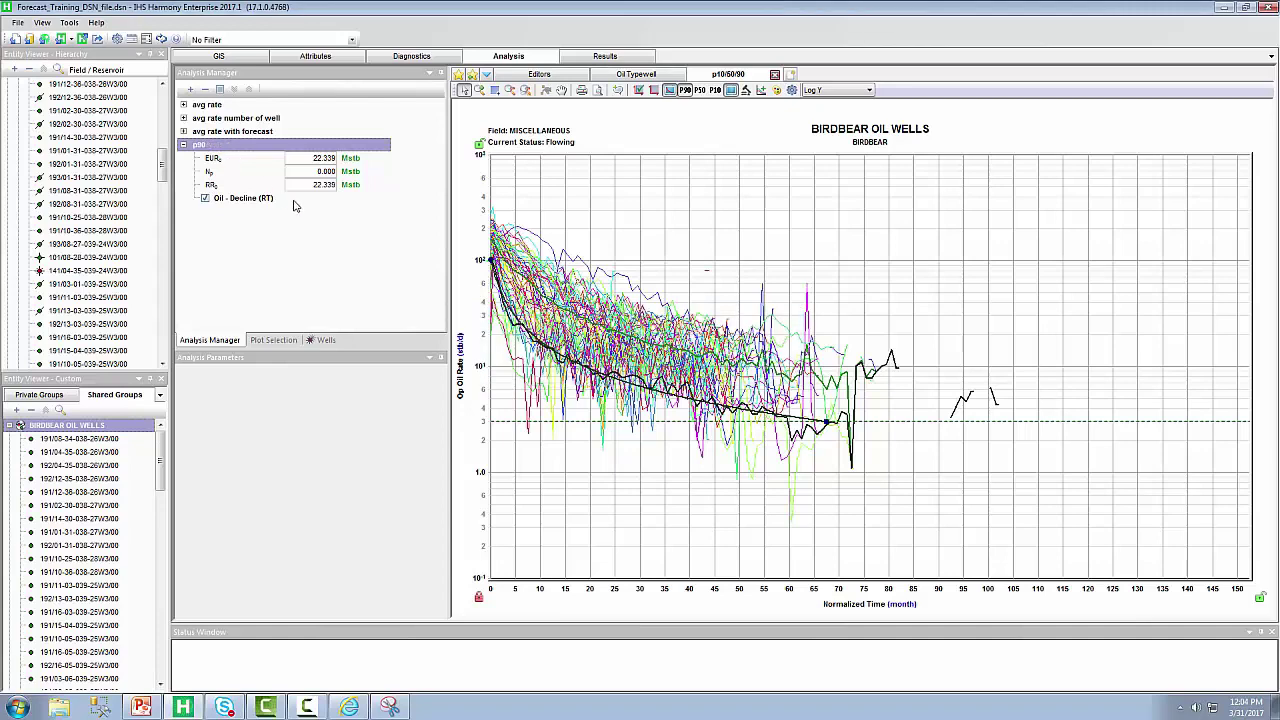
# - Add a second Oil - Decline analysis best fitted to the P50 rate over the default axis ranges
pyautogui.click(190, 90)
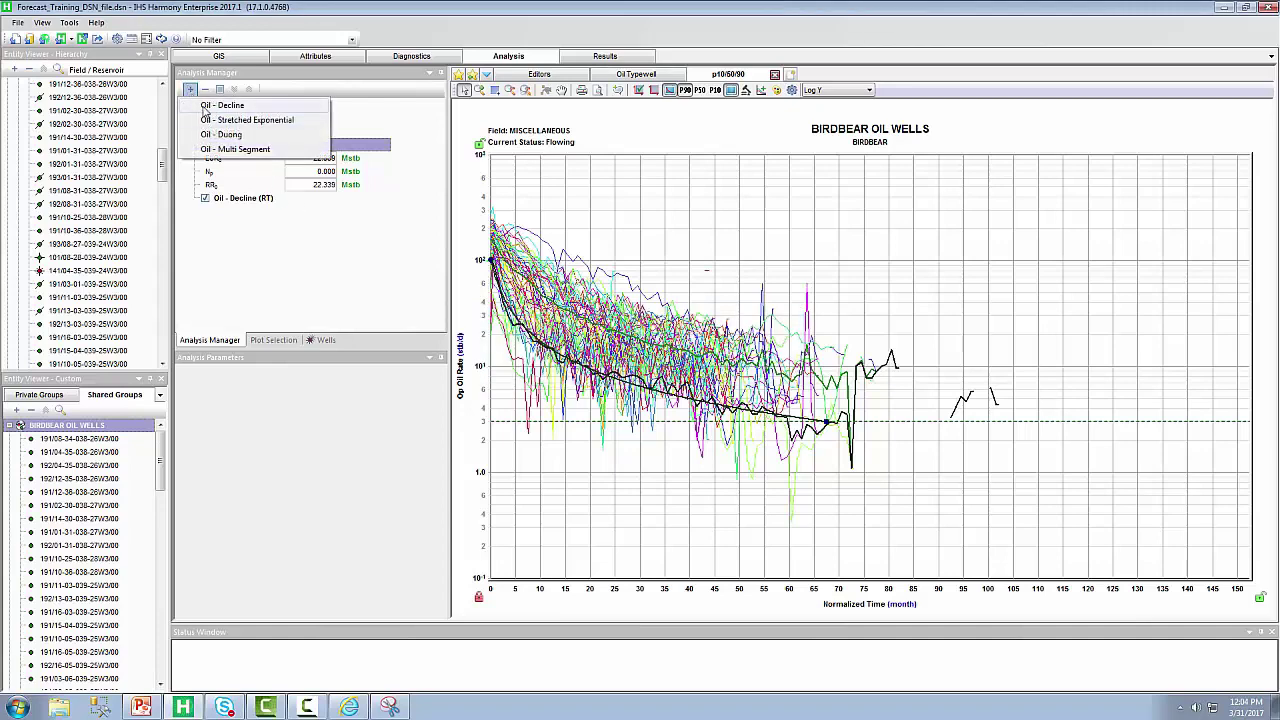
pyautogui.click(210, 104)
pyautogui.click(563, 91)
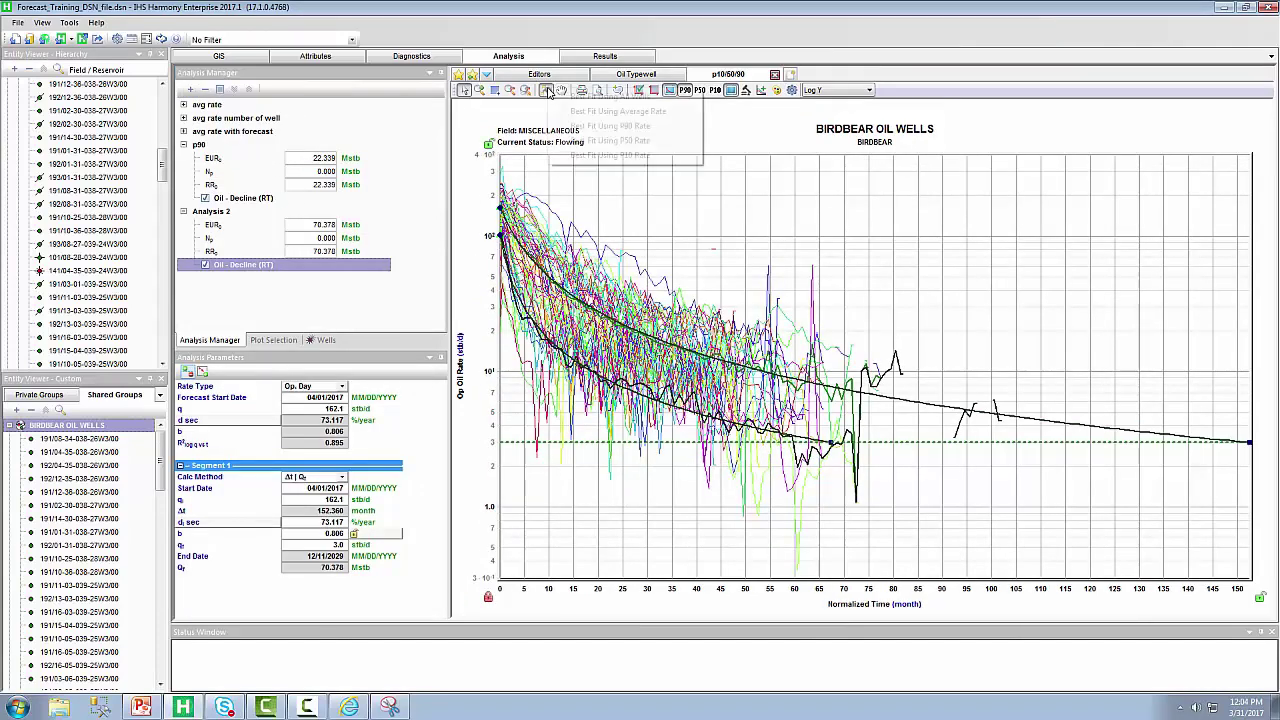
pyautogui.click(585, 133)
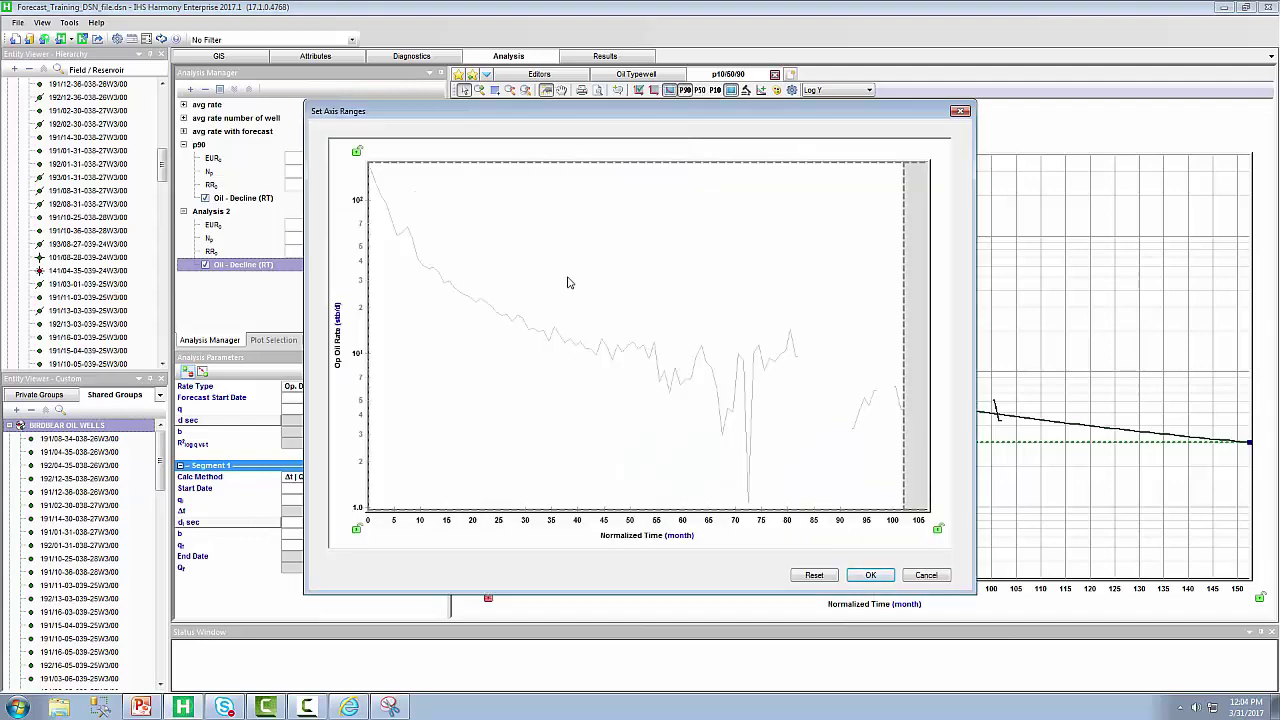
pyautogui.click(870, 575)
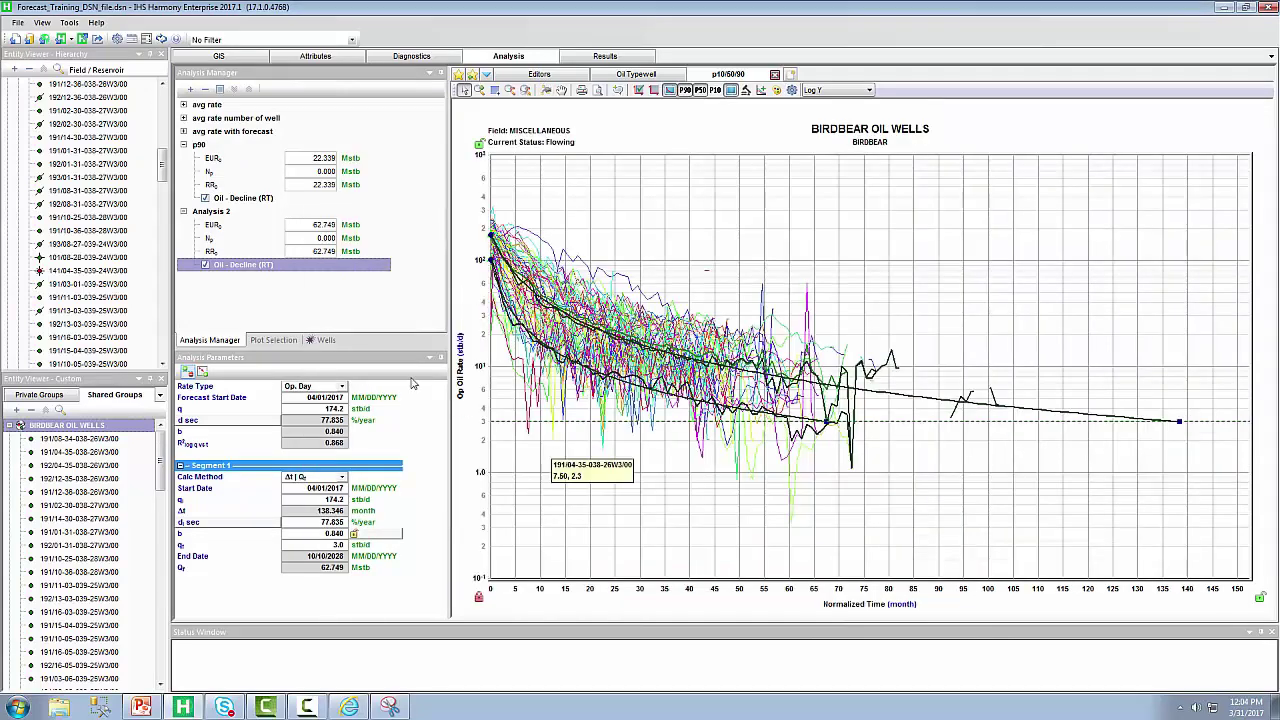
# - Rename the P50 decline analysis as "p50"
pyautogui.rightClick(220, 212)
pyautogui.click(237, 217)
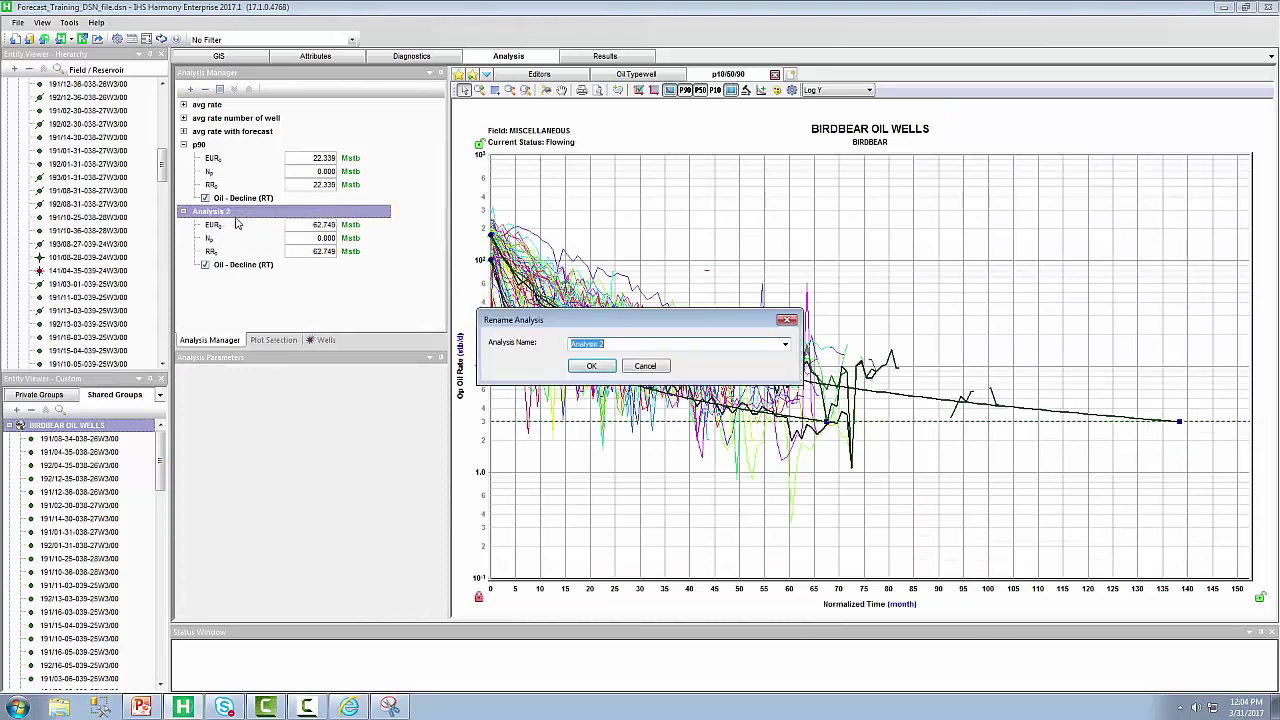
pyautogui.write('p50')
pyautogui.press('Return')
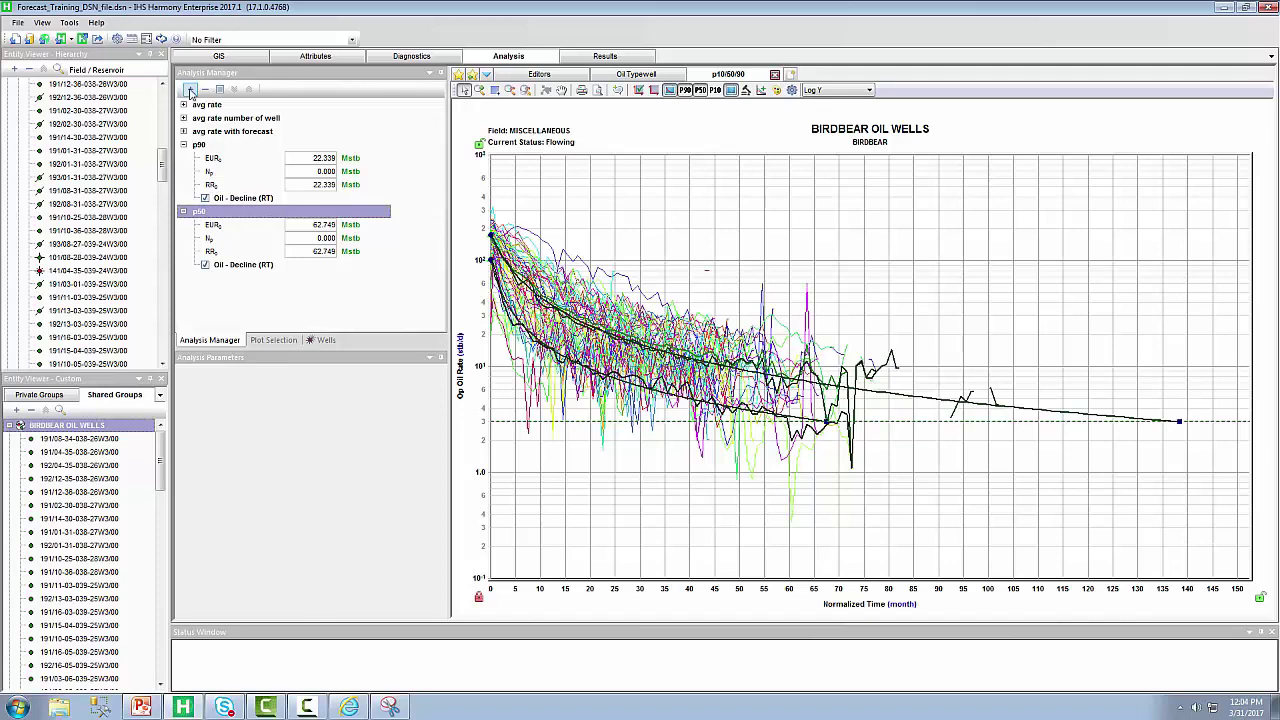
# - Add another Oil - Decline analysis best fitted to the P10 rate over the default axis ranges
pyautogui.click(191, 91)
pyautogui.click(200, 106)
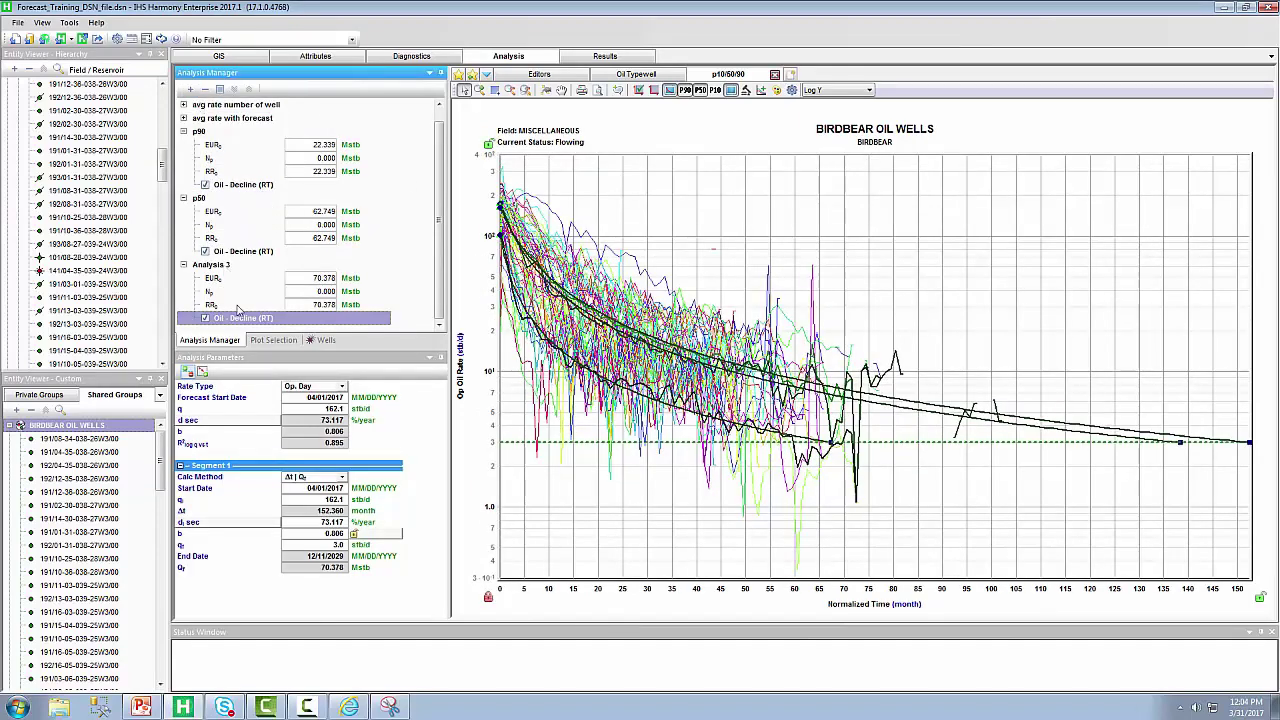
pyautogui.click(546, 90)
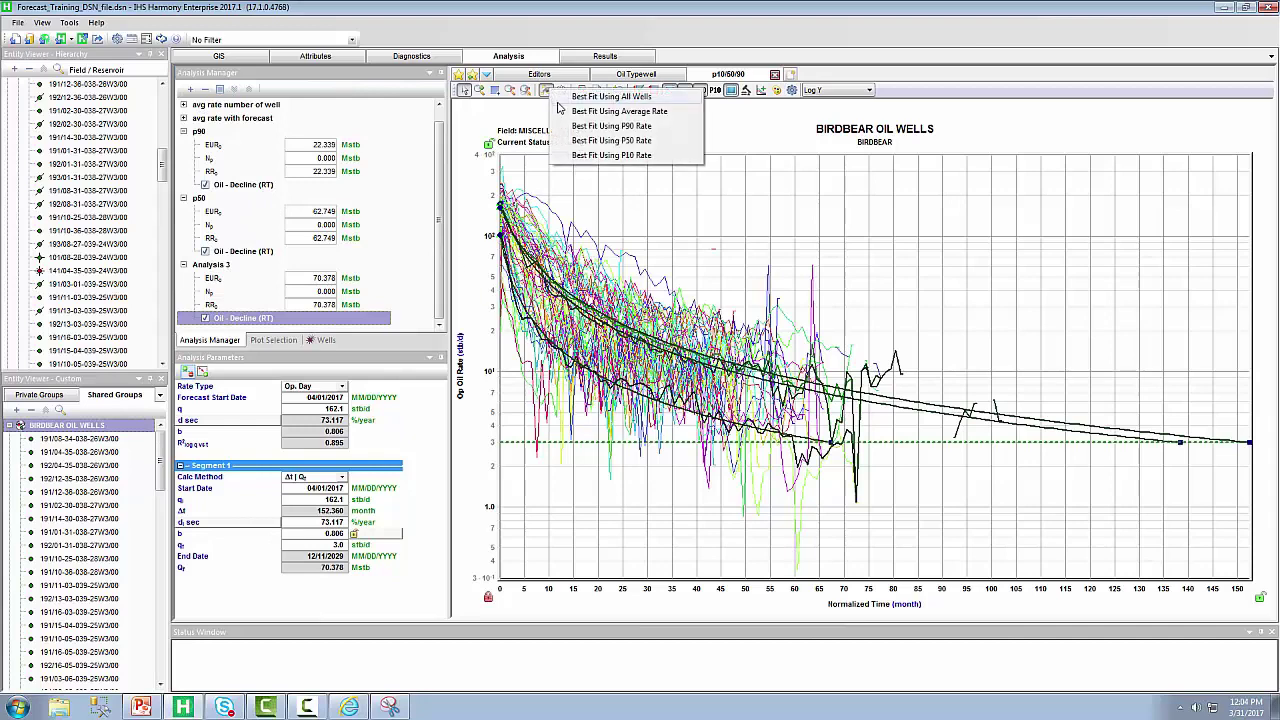
pyautogui.click(588, 156)
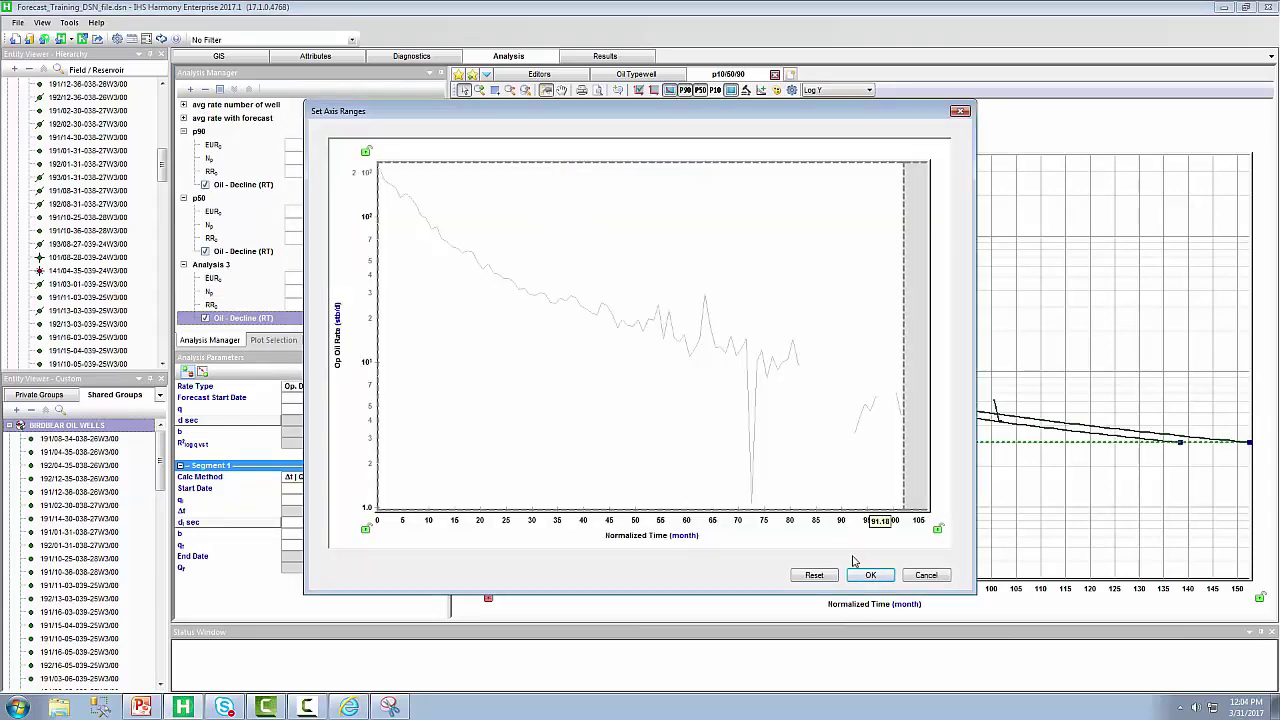
pyautogui.click(866, 576)
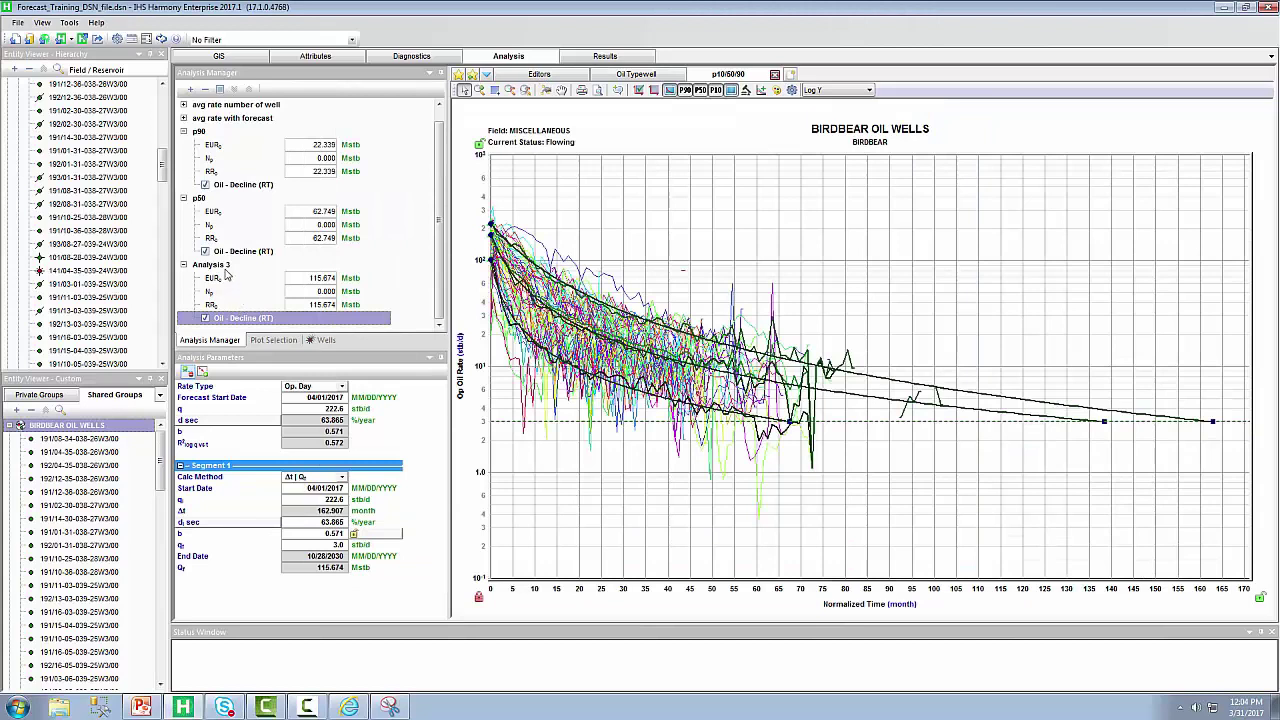
# - Rename the P10 decline analysis as "p10"
pyautogui.rightClick(226, 266)
pyautogui.click(238, 278)
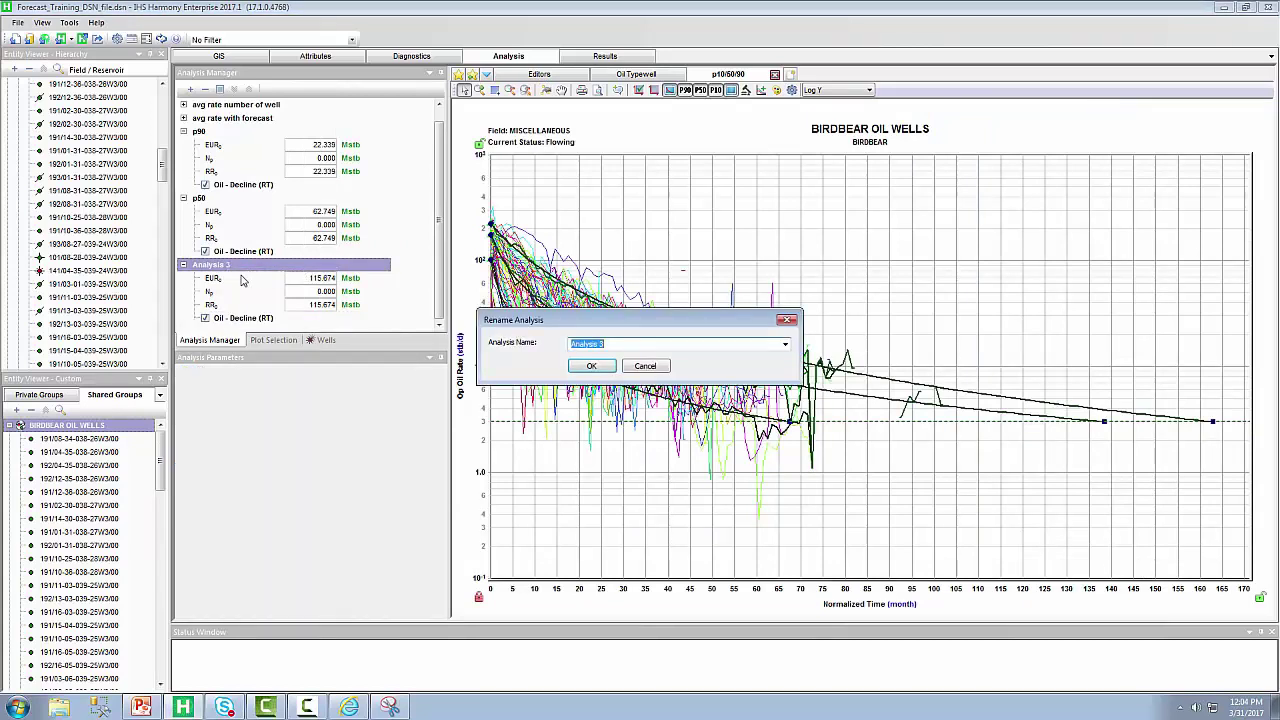
pyautogui.write('p10')
pyautogui.press('Return')
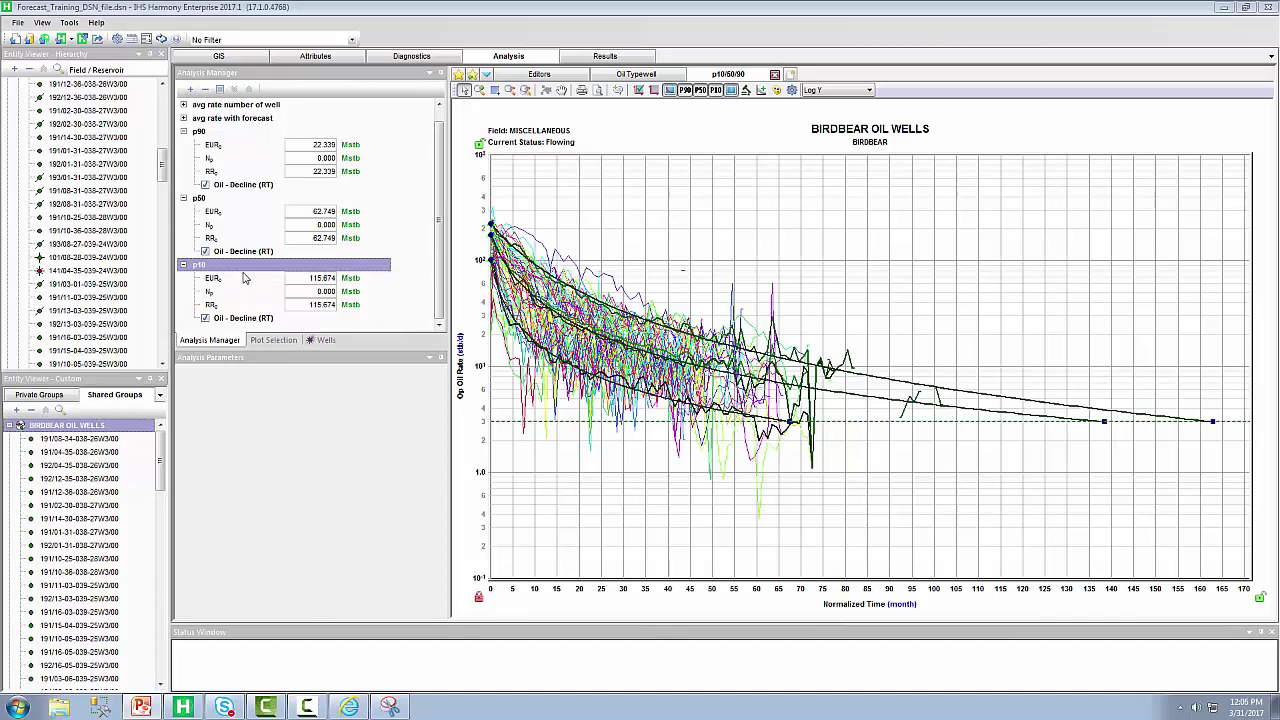
# - Copy the p10, p50 and p90 Oil - Decline analyses to the clipboard
pyautogui.rightClick(250, 268)
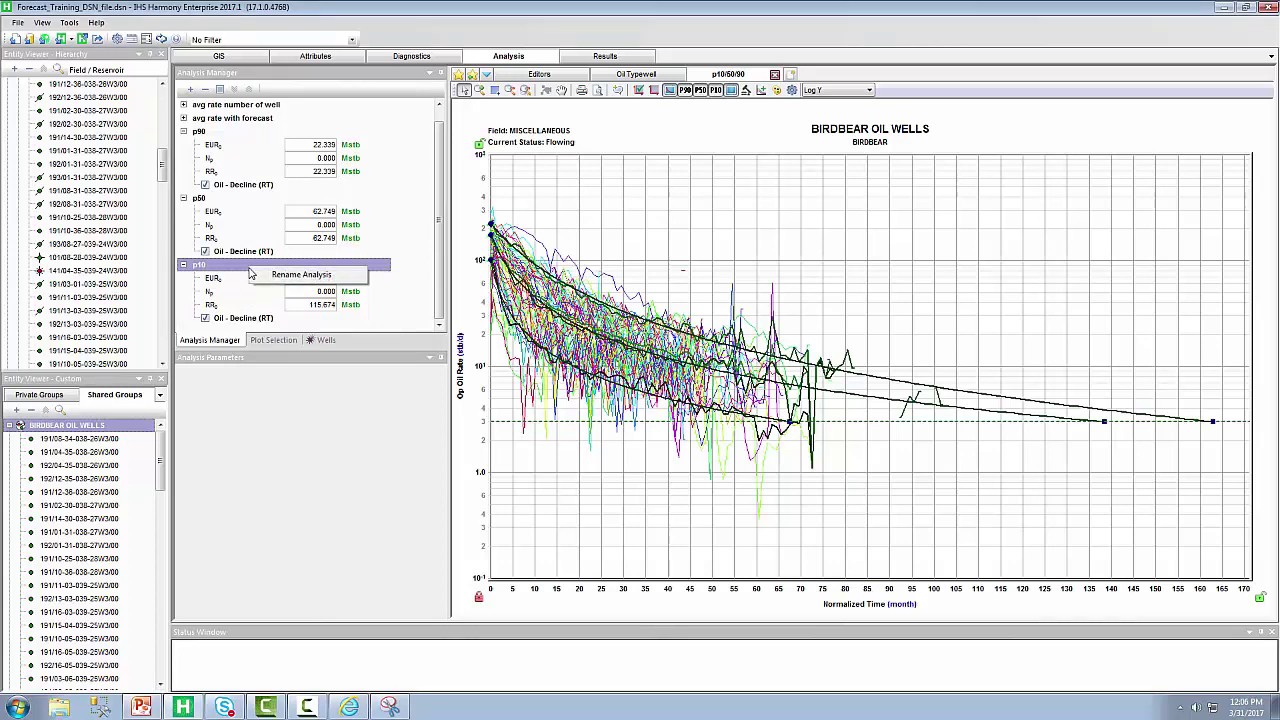
pyautogui.rightClick(242, 320)
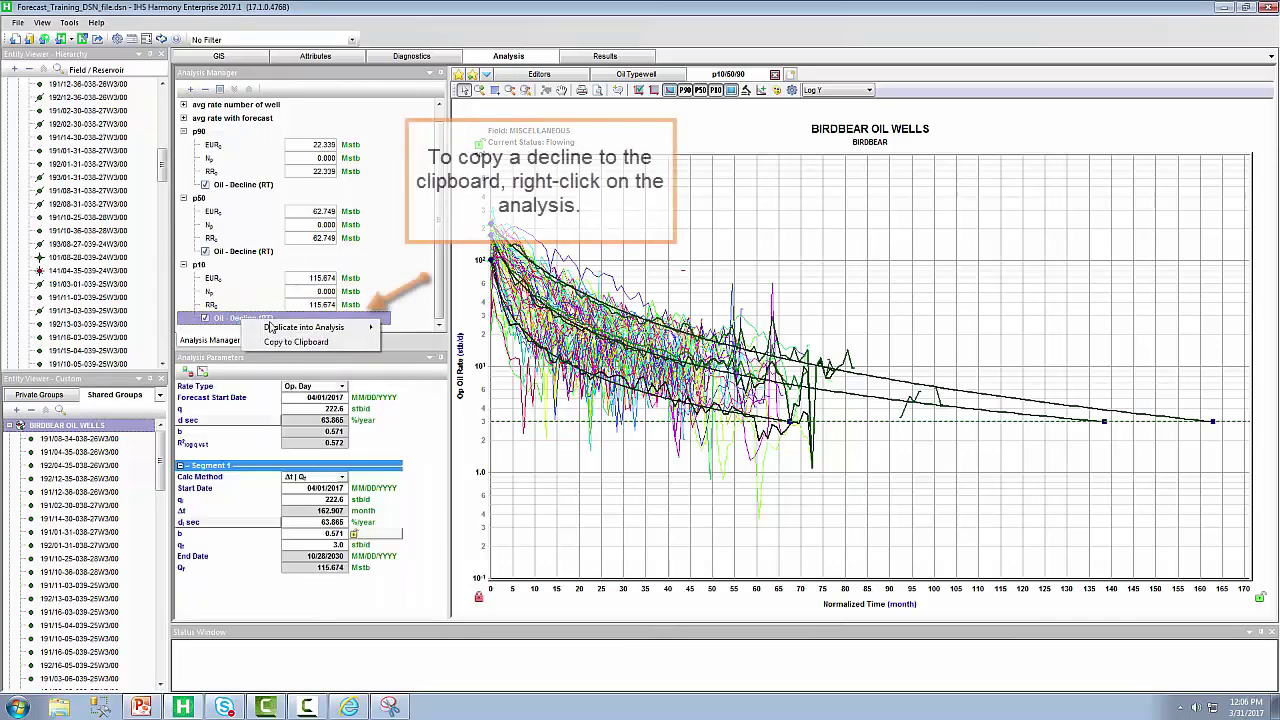
pyautogui.click(300, 342)
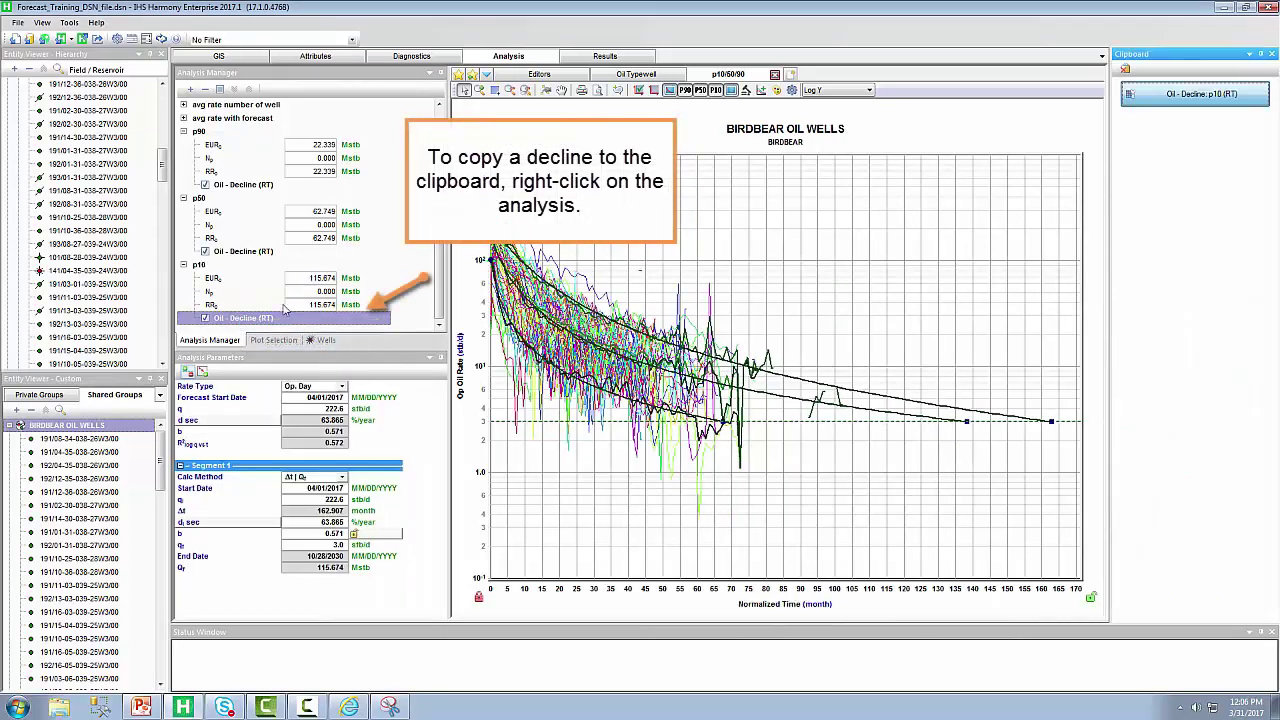
pyautogui.rightClick(250, 256)
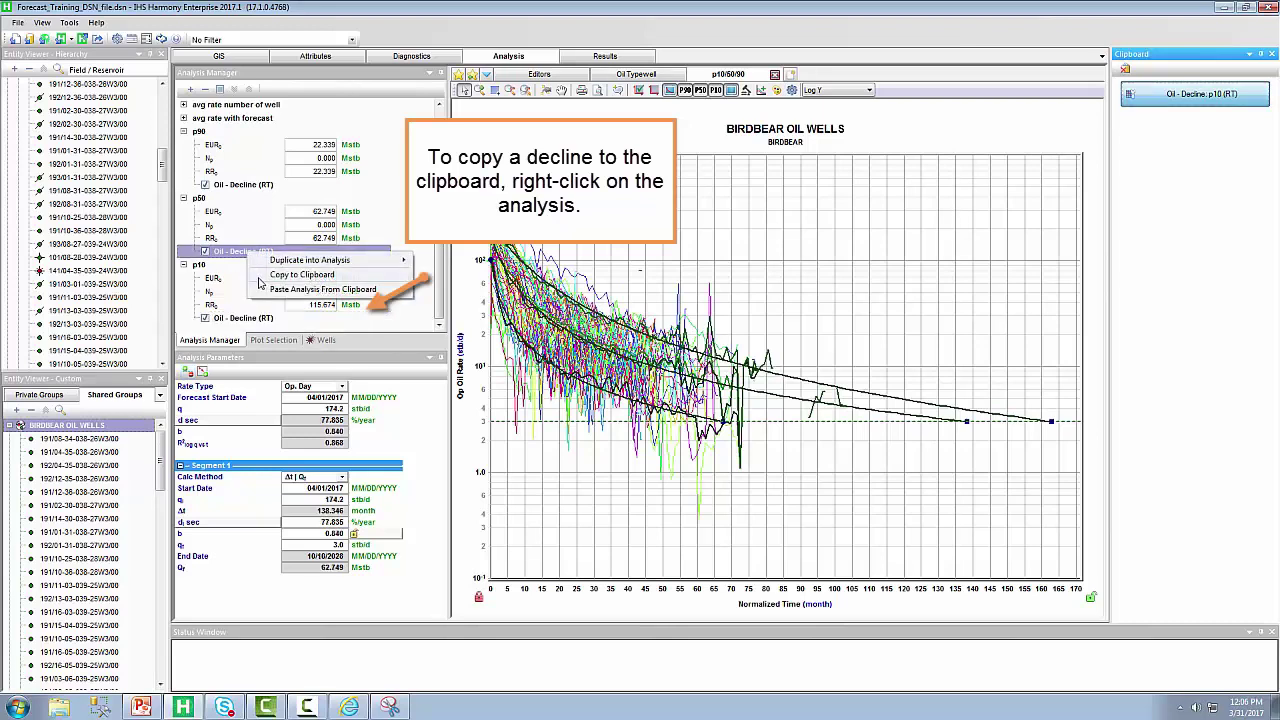
pyautogui.click(262, 280)
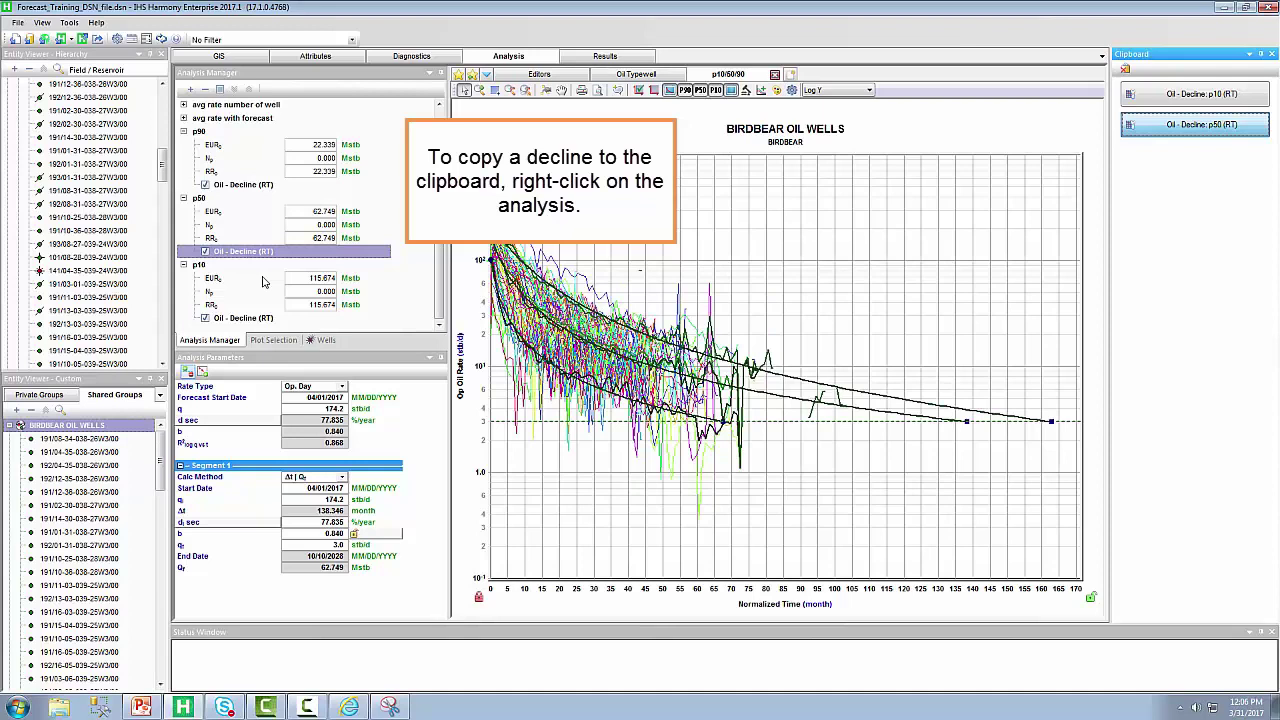
pyautogui.rightClick(250, 186)
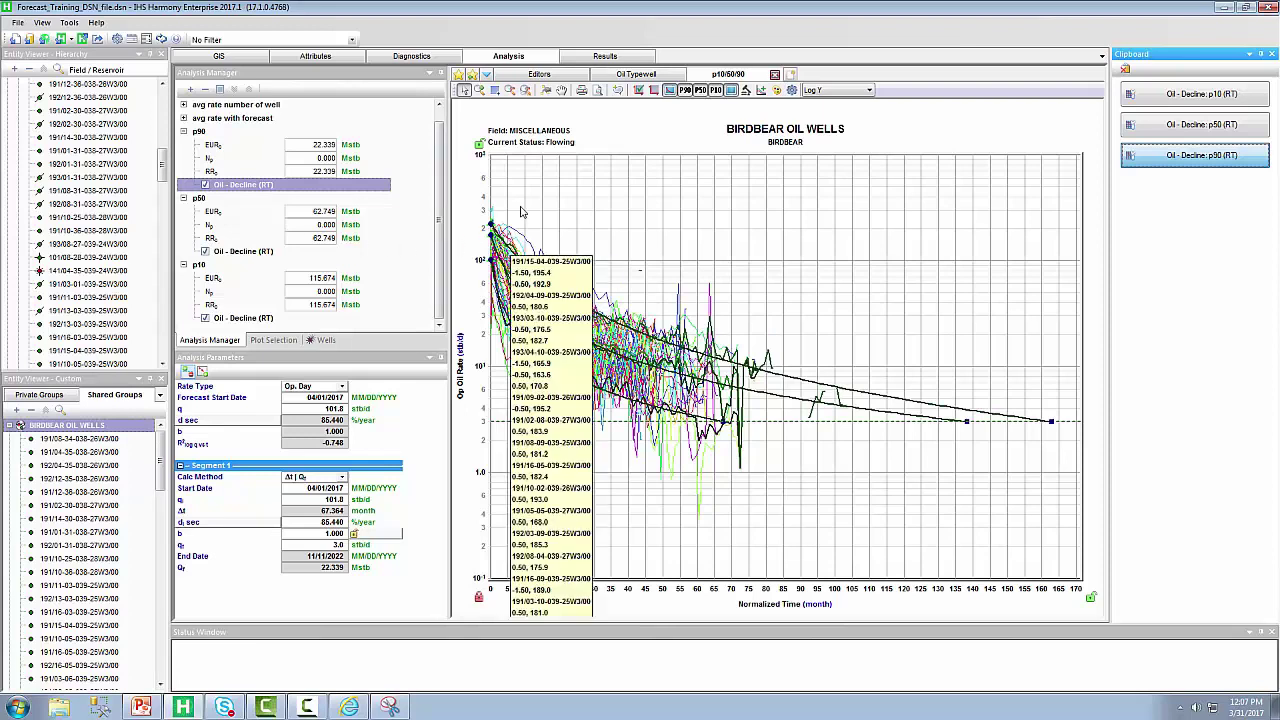
# - Preview the portrait plot and parameters report for all analyses, examine its Decline Analysis Summary, and close the preview
pyautogui.click(600, 91)
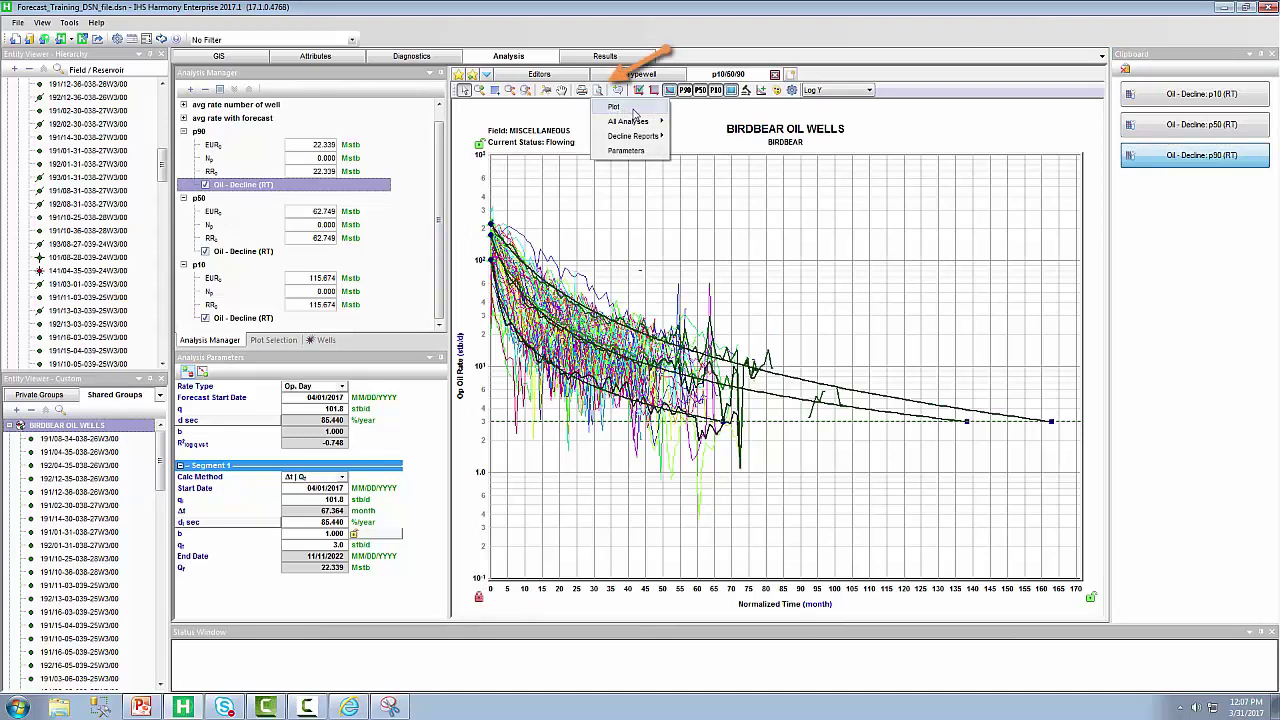
pyautogui.moveTo(634, 121)
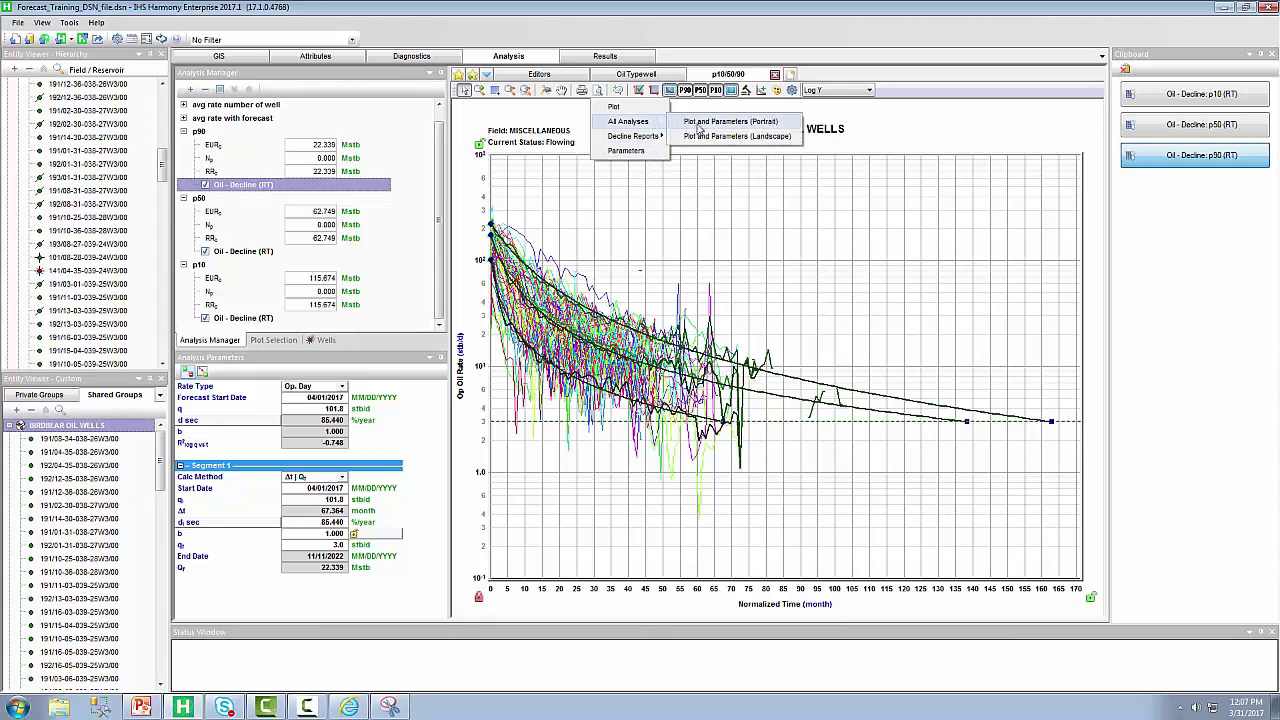
pyautogui.click(700, 122)
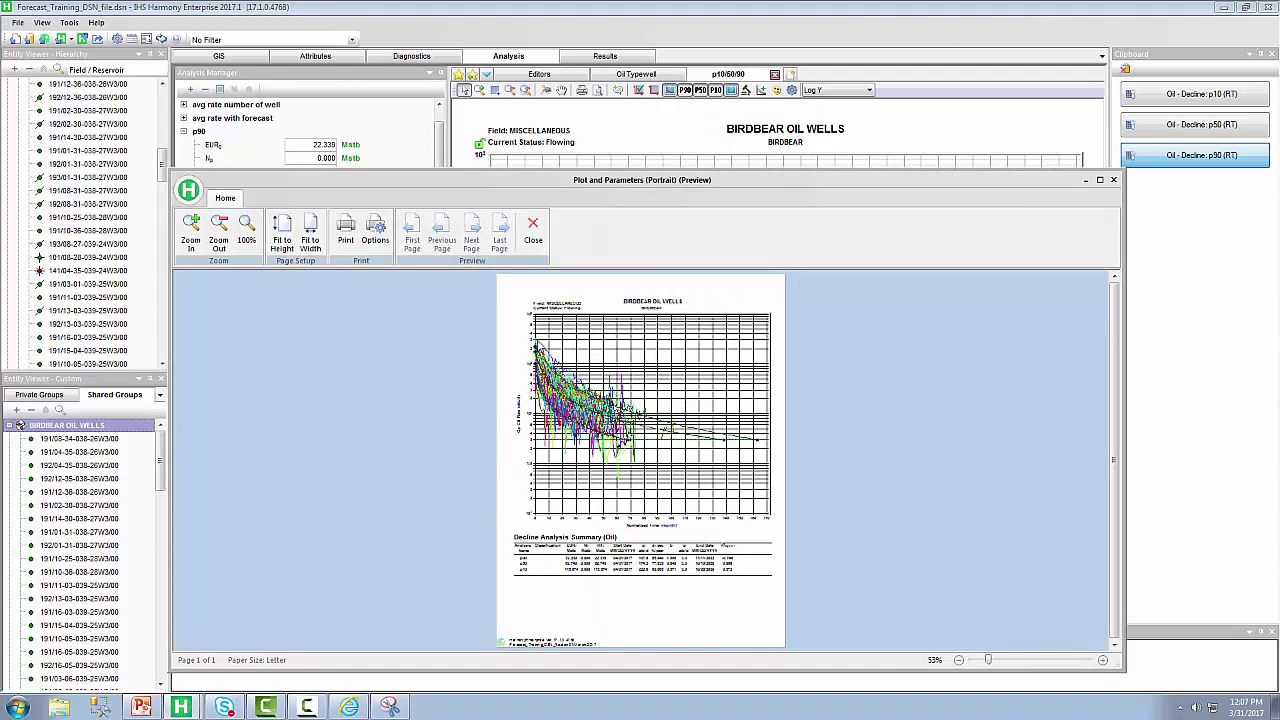
pyautogui.click(193, 232)
pyautogui.click(194, 232)
pyautogui.scroll(-5, 589, 495)
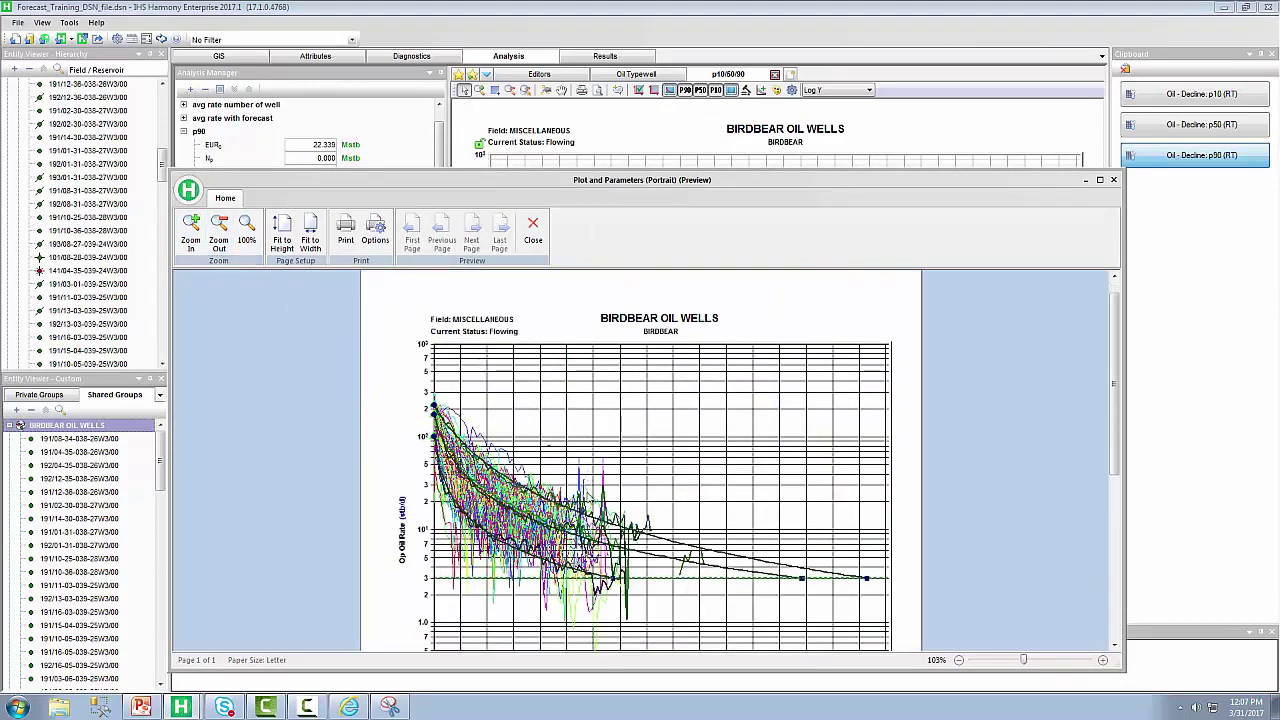
pyautogui.scroll(-2, 589, 495)
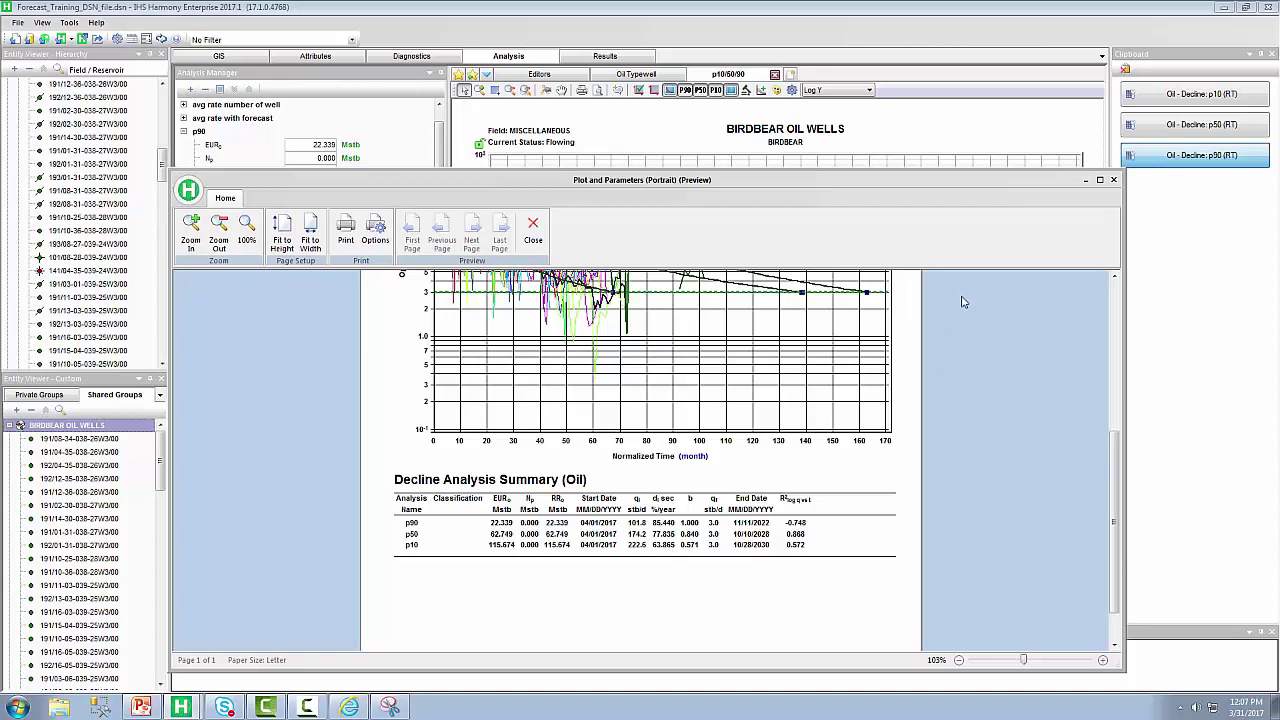
pyautogui.click(1114, 183)
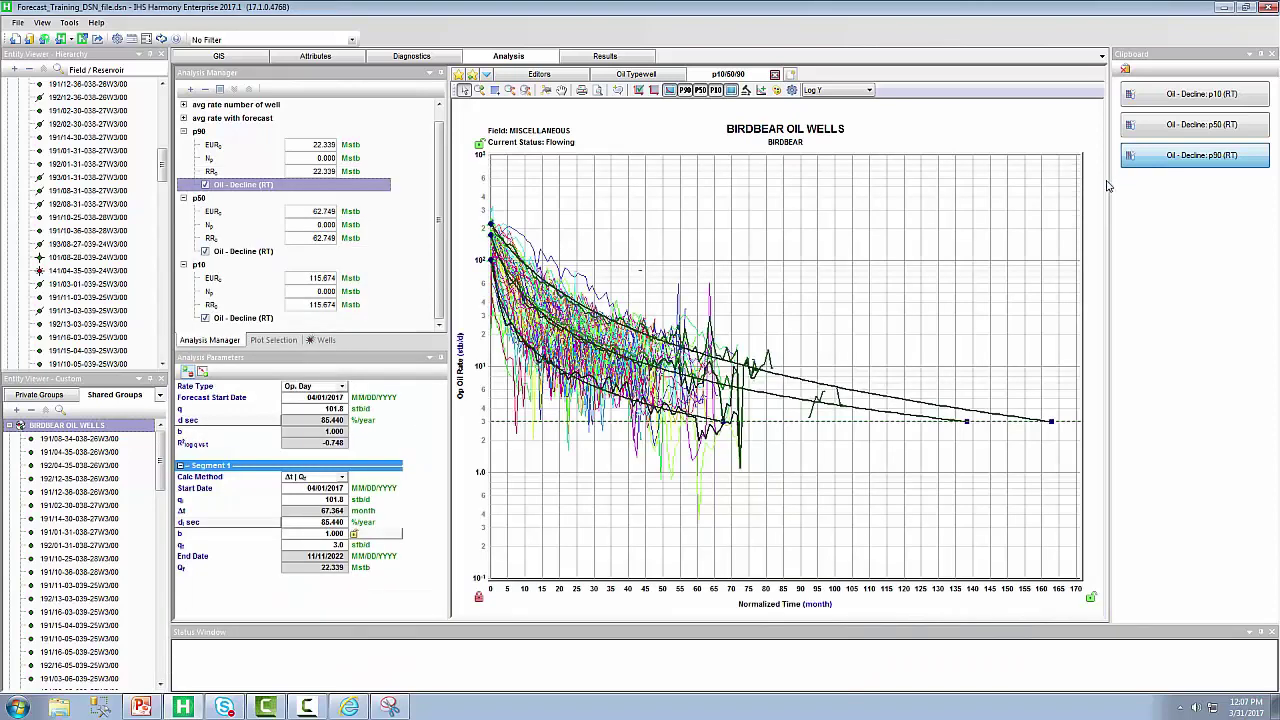
# - Switch to the GIS map, select the constituent wells of the BIRDBEAR OIL WELLS group, and show the map's full extent
pyautogui.click(240, 58)
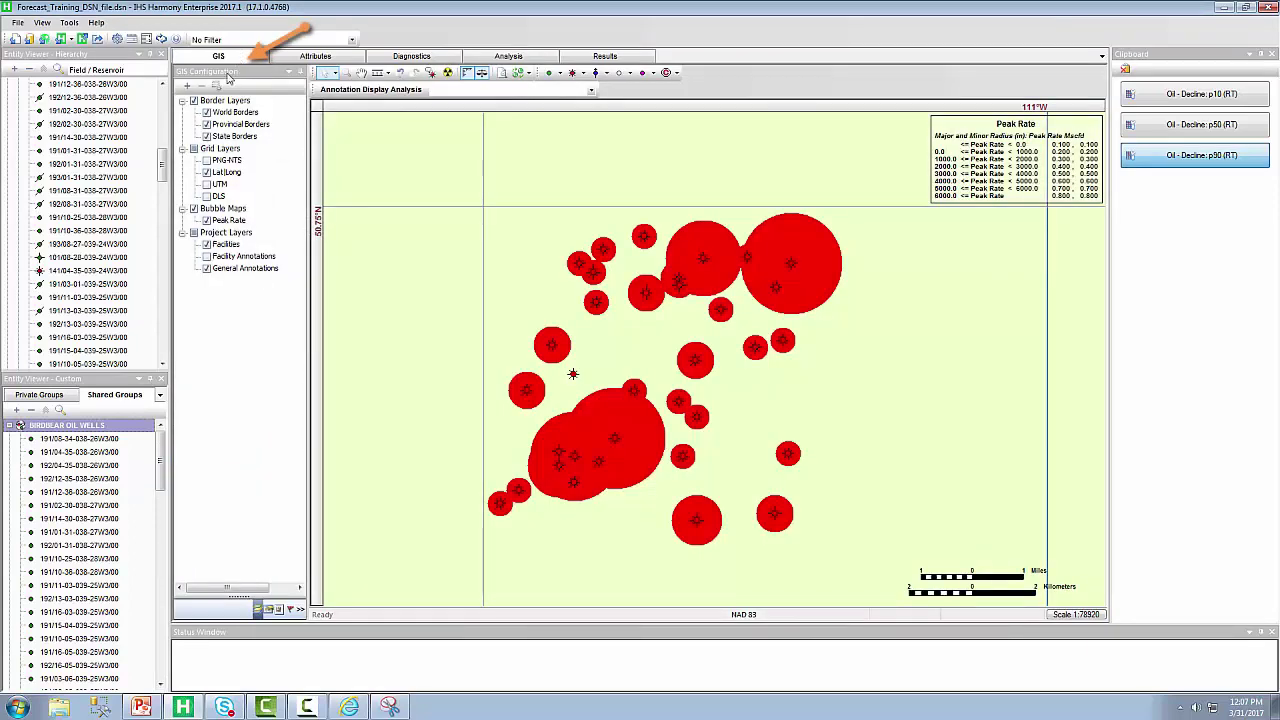
pyautogui.click(101, 441)
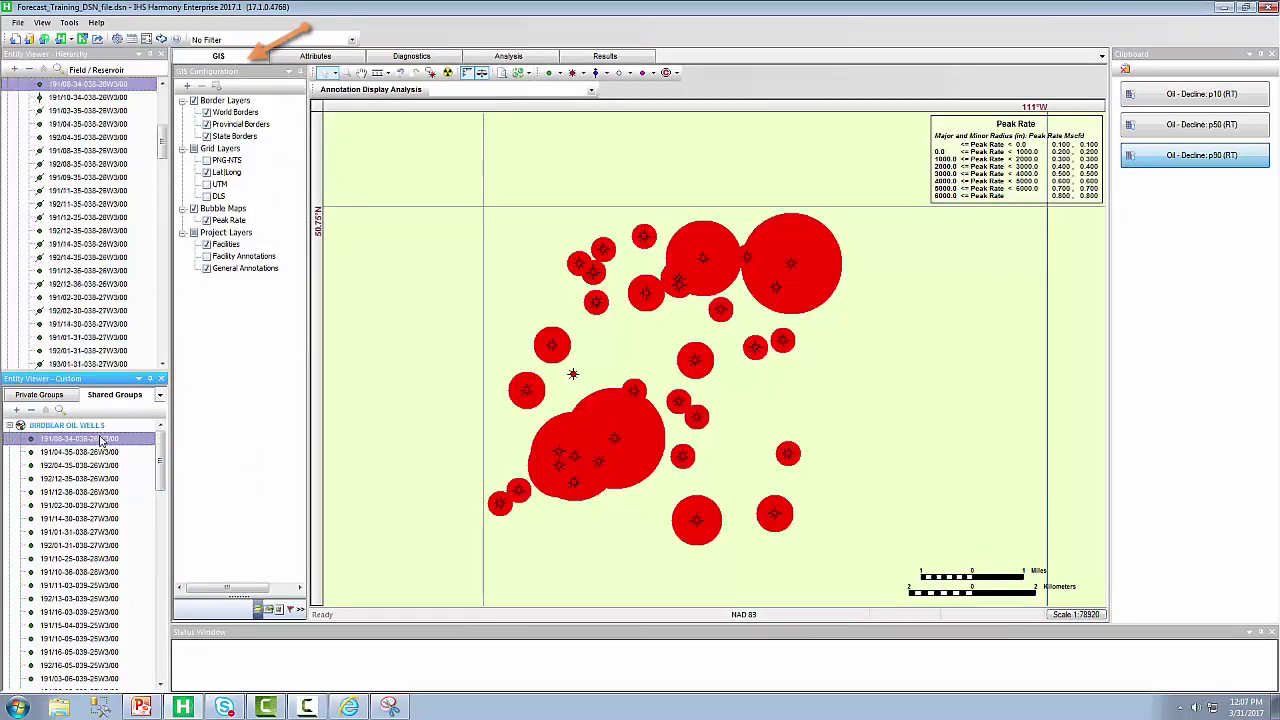
pyautogui.rightClick(98, 431)
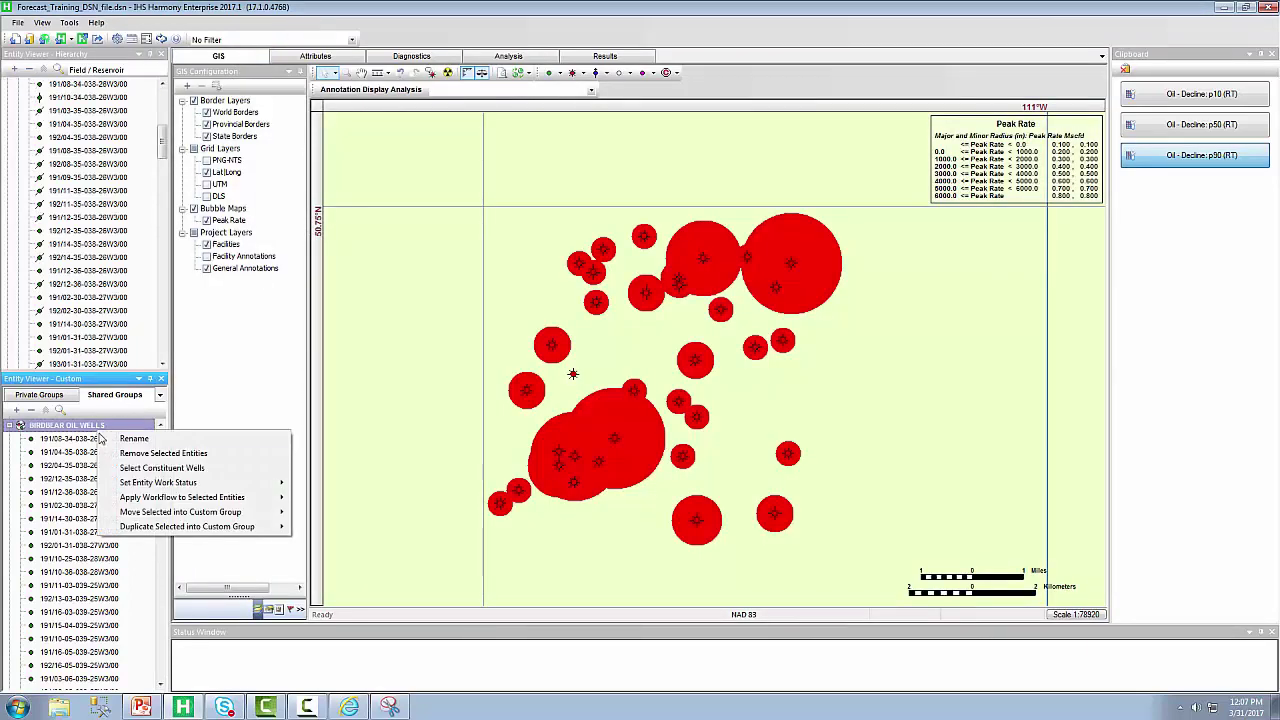
pyautogui.click(136, 464)
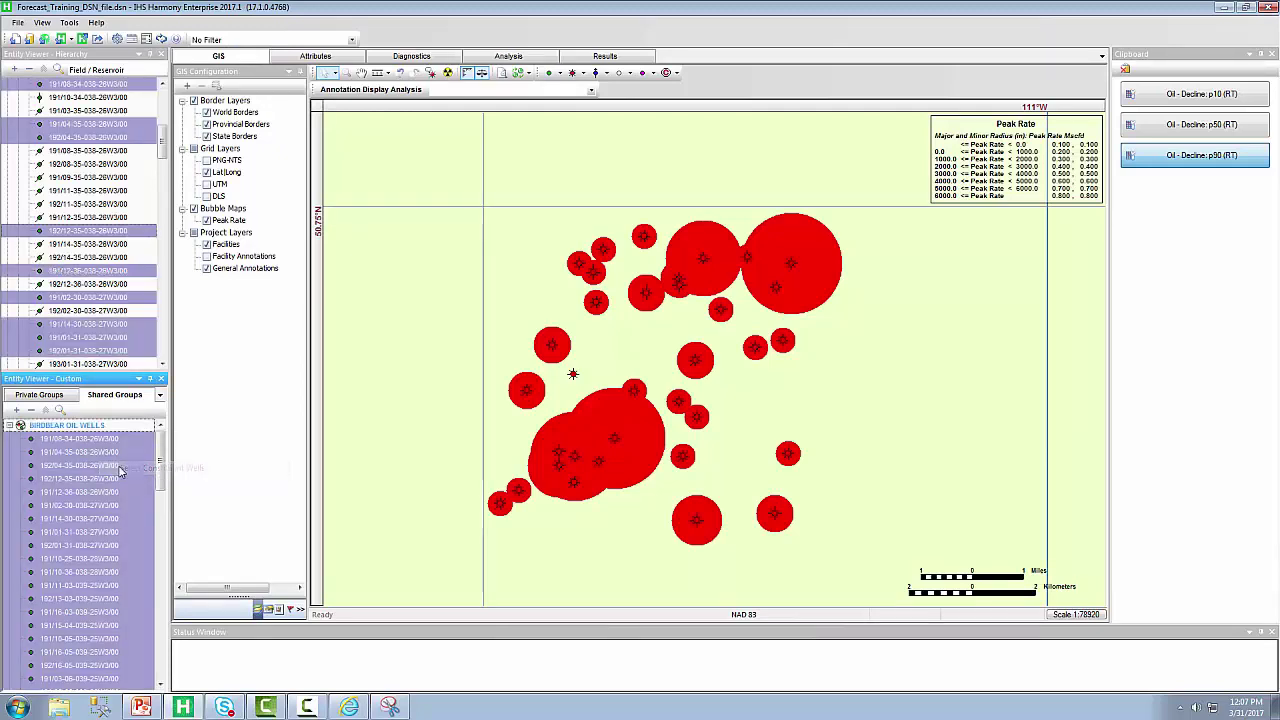
pyautogui.click(447, 74)
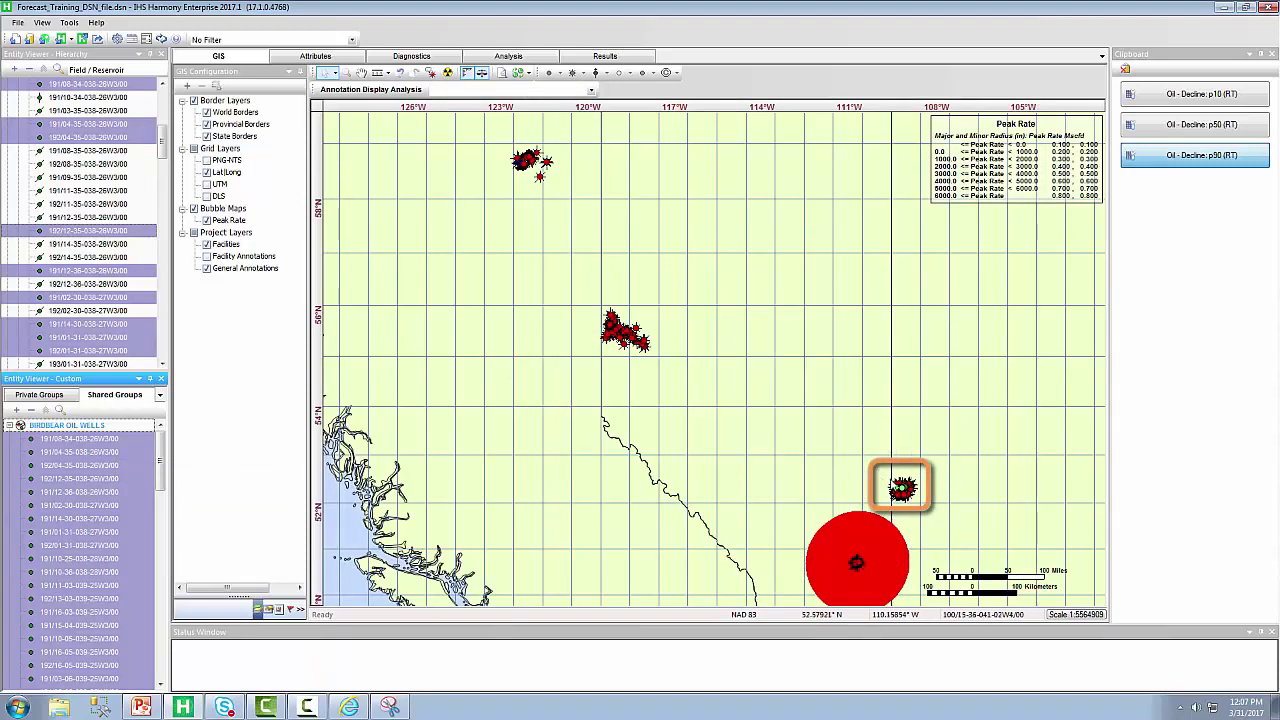
# - Zoom the map in on the BIRDBEAR well clusters and reselect the group's constituent wells
pyautogui.click(899, 488)
pyautogui.scroll(1, 899, 488)
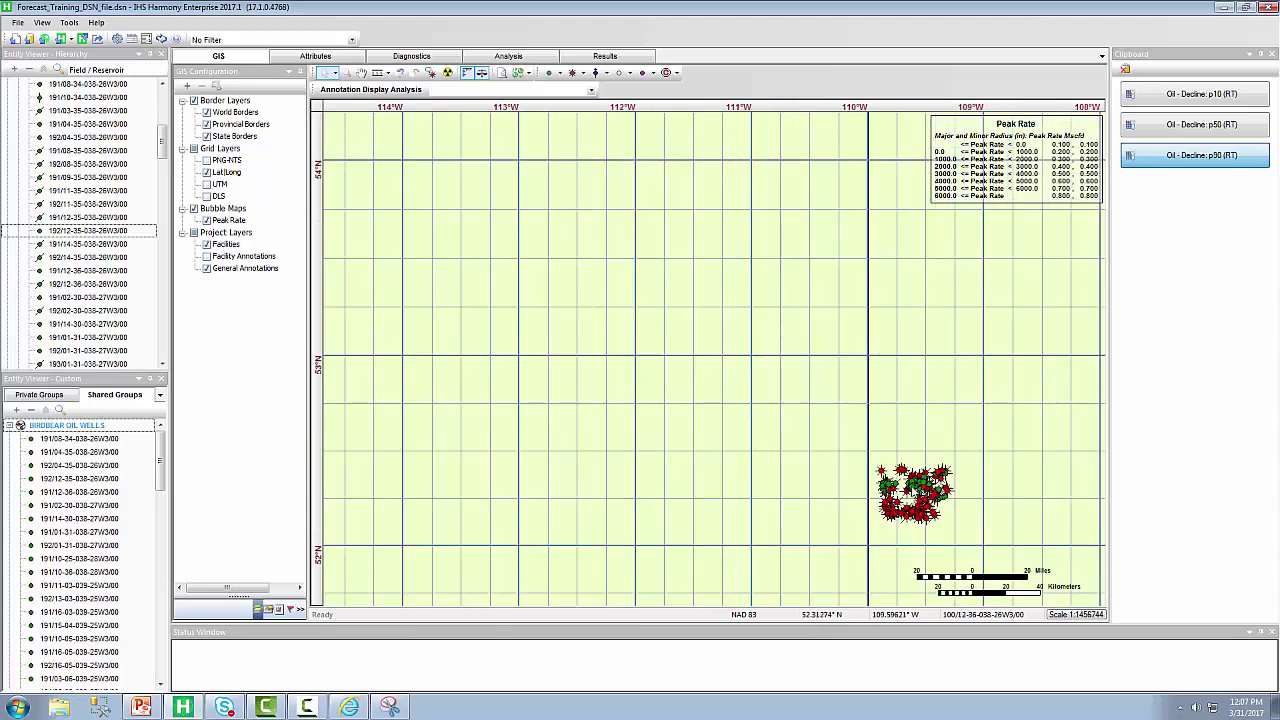
pyautogui.scroll(4, 917, 490)
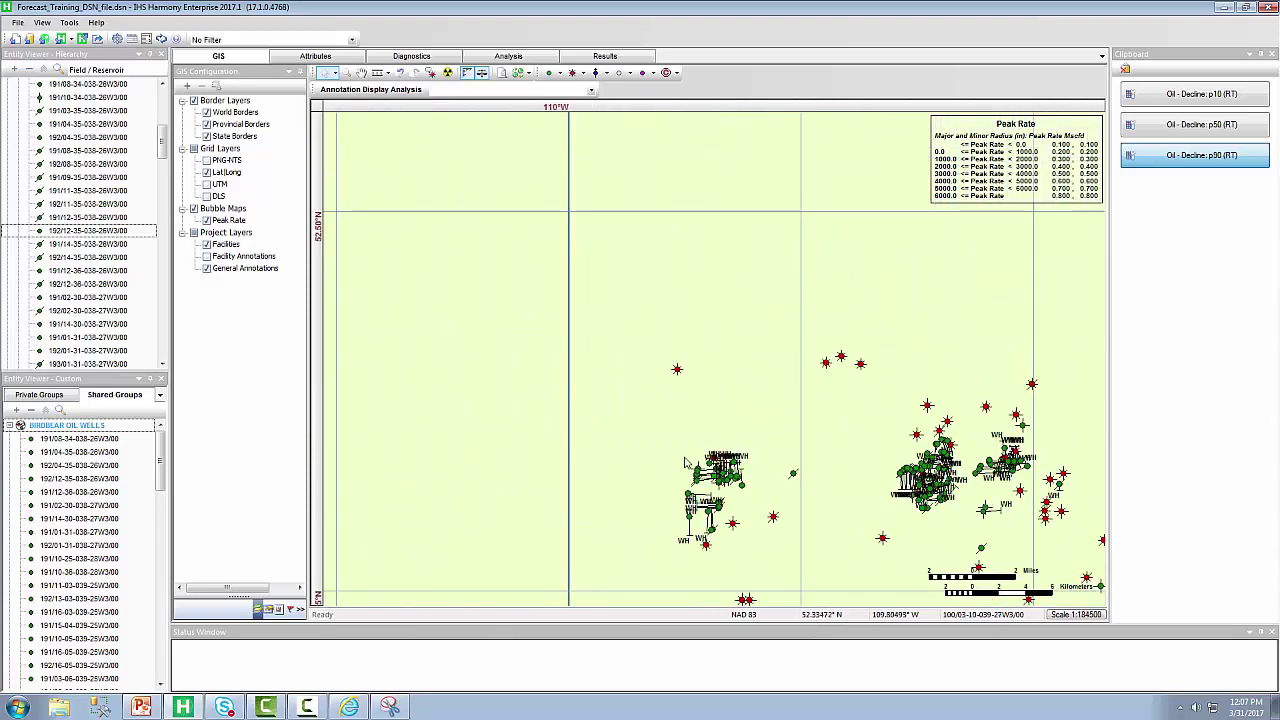
pyautogui.rightClick(120, 432)
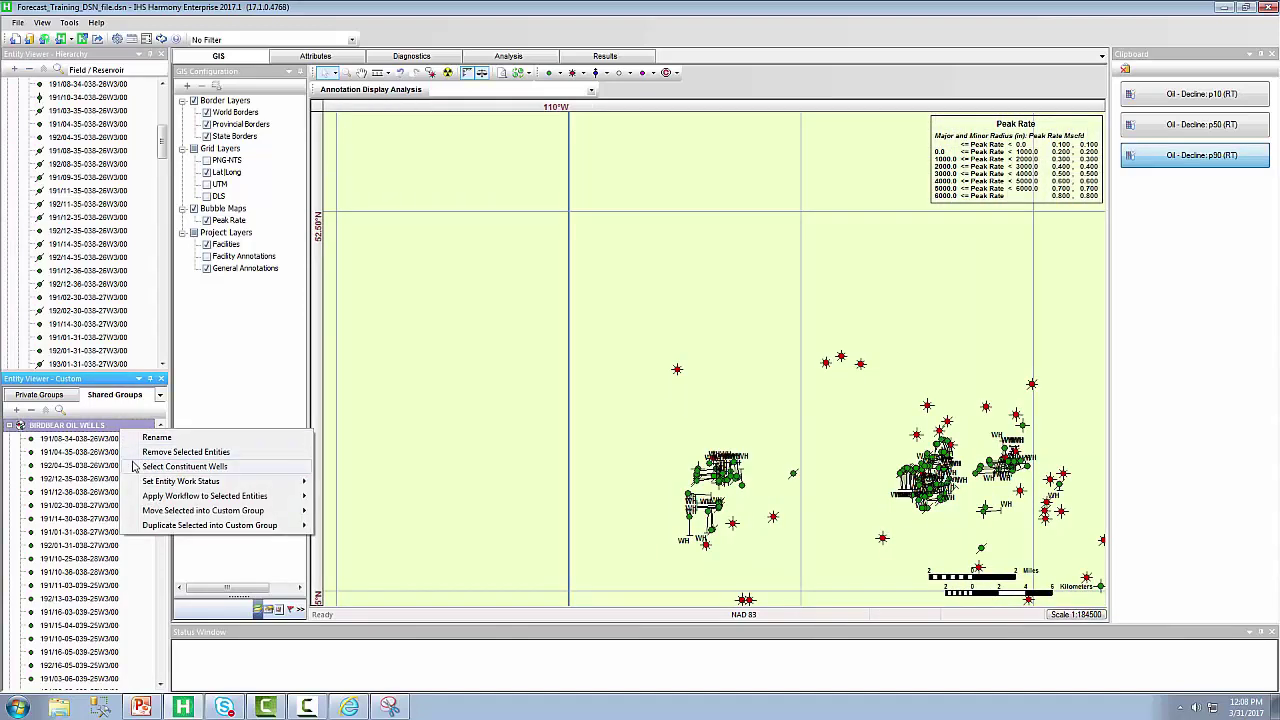
pyautogui.click(140, 467)
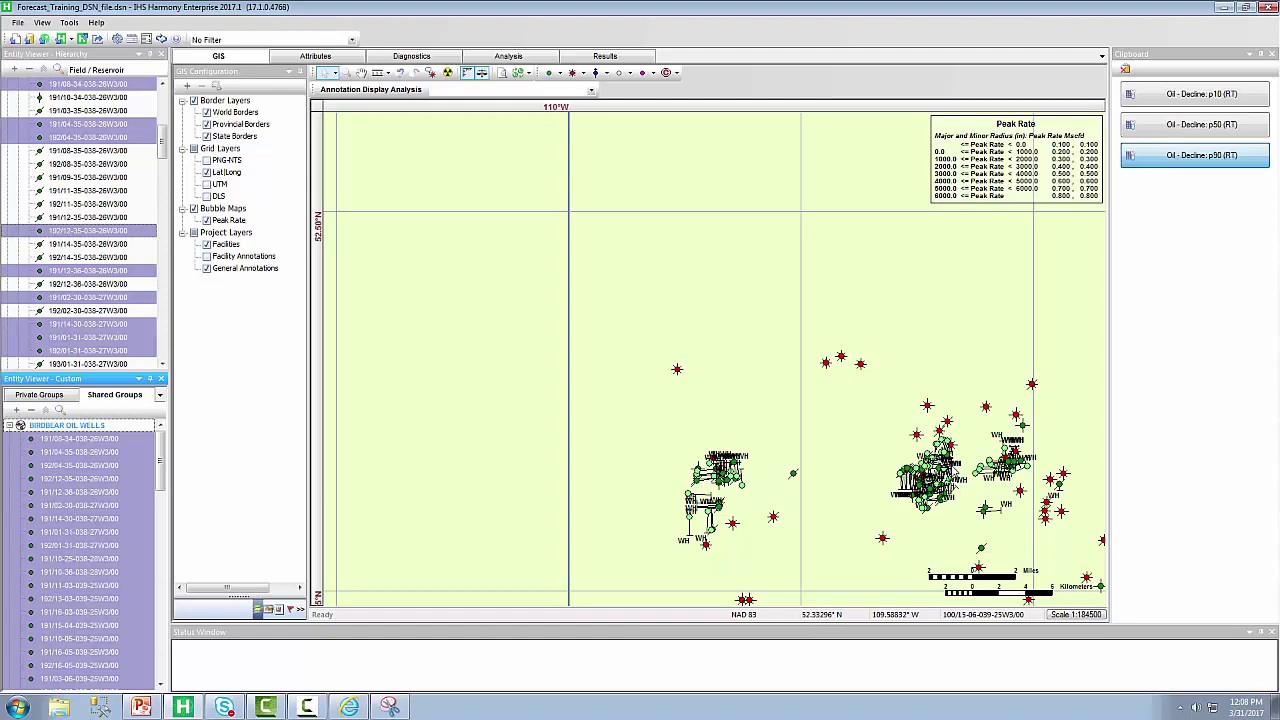
pyautogui.click(14, 70)
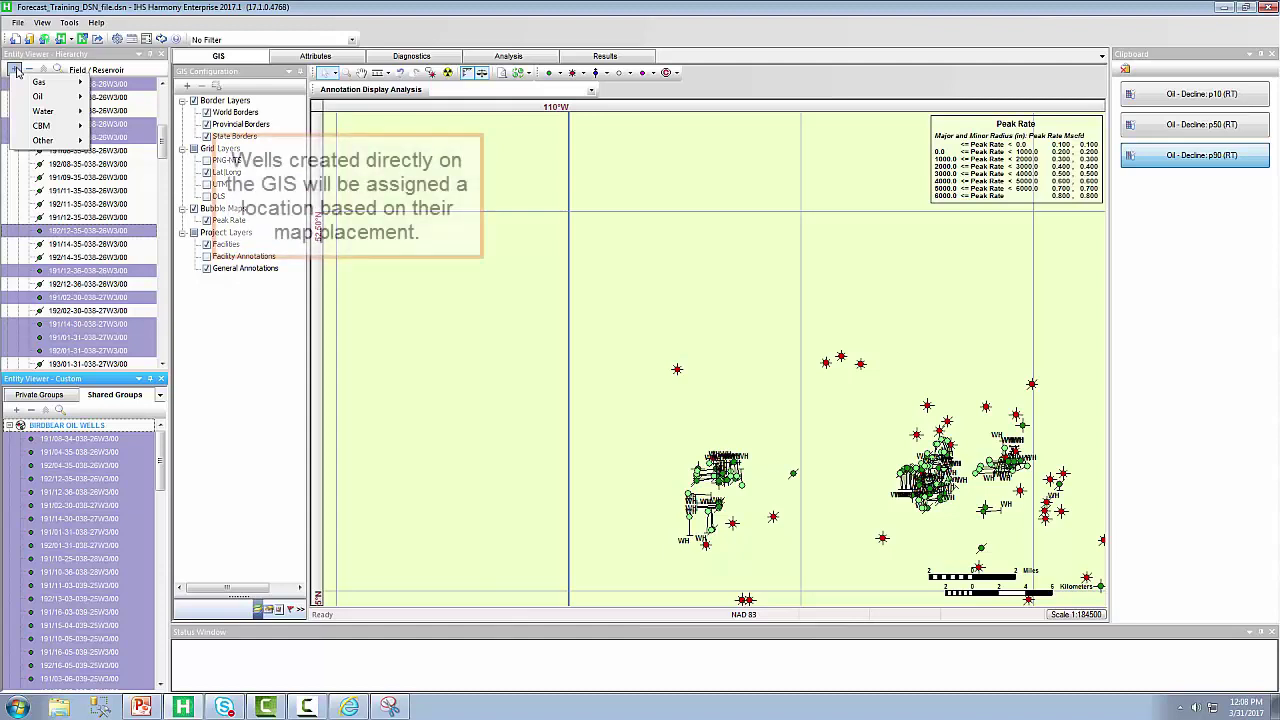
pyautogui.click(501, 33)
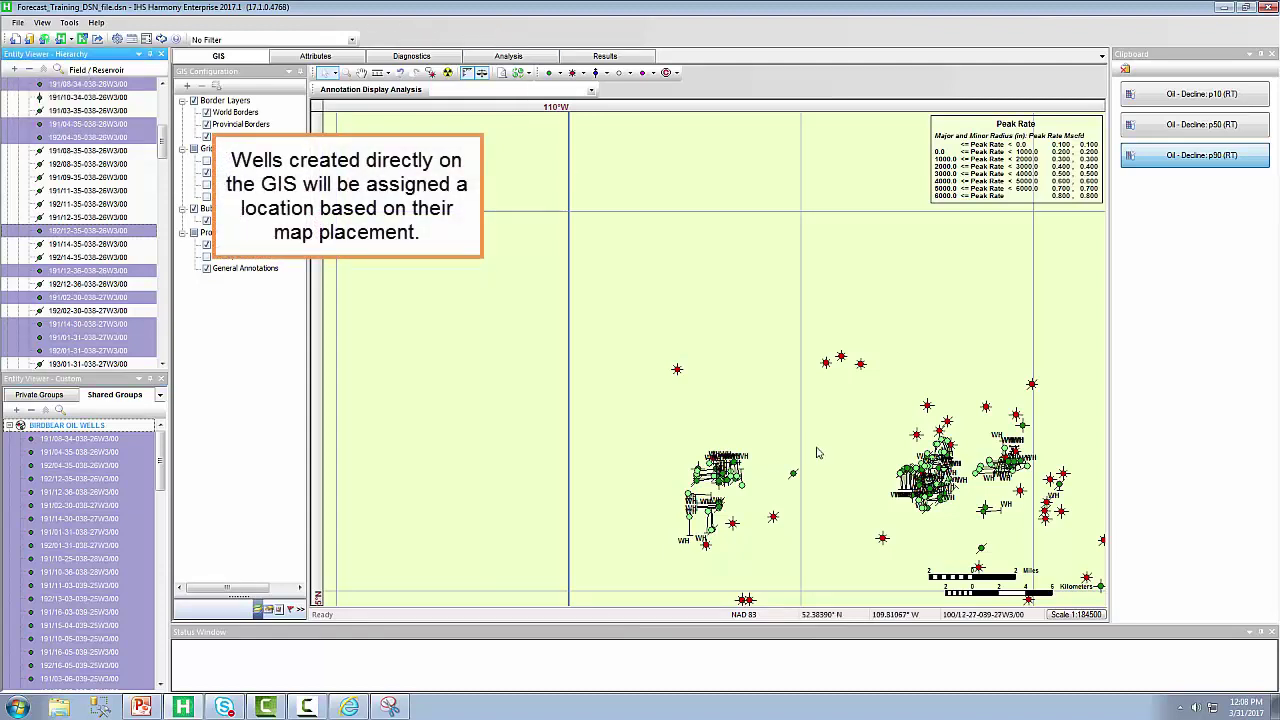
# - Place a new oil well on the GIS map in the open area south of the upper BIRDBEAR well cluster
pyautogui.click(737, 500)
pyautogui.scroll(1, 724, 500)
pyautogui.scroll(2, 722, 501)
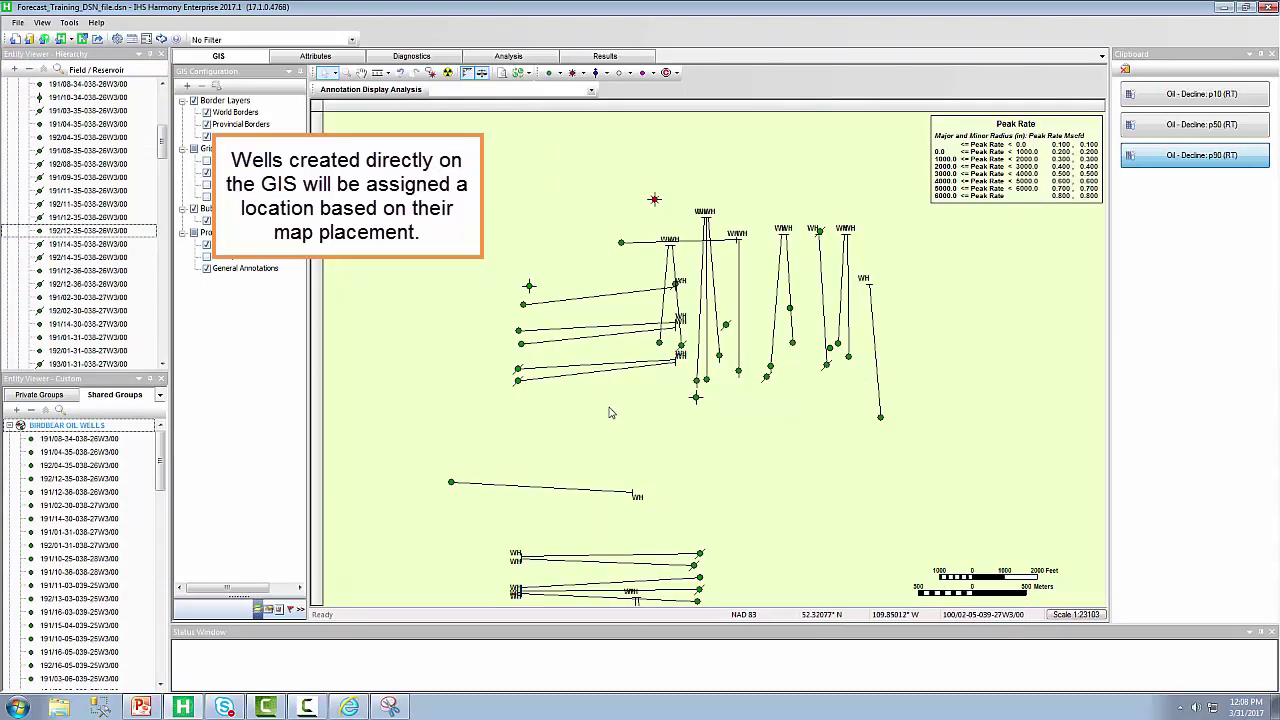
pyautogui.click(549, 73)
pyautogui.click(561, 77)
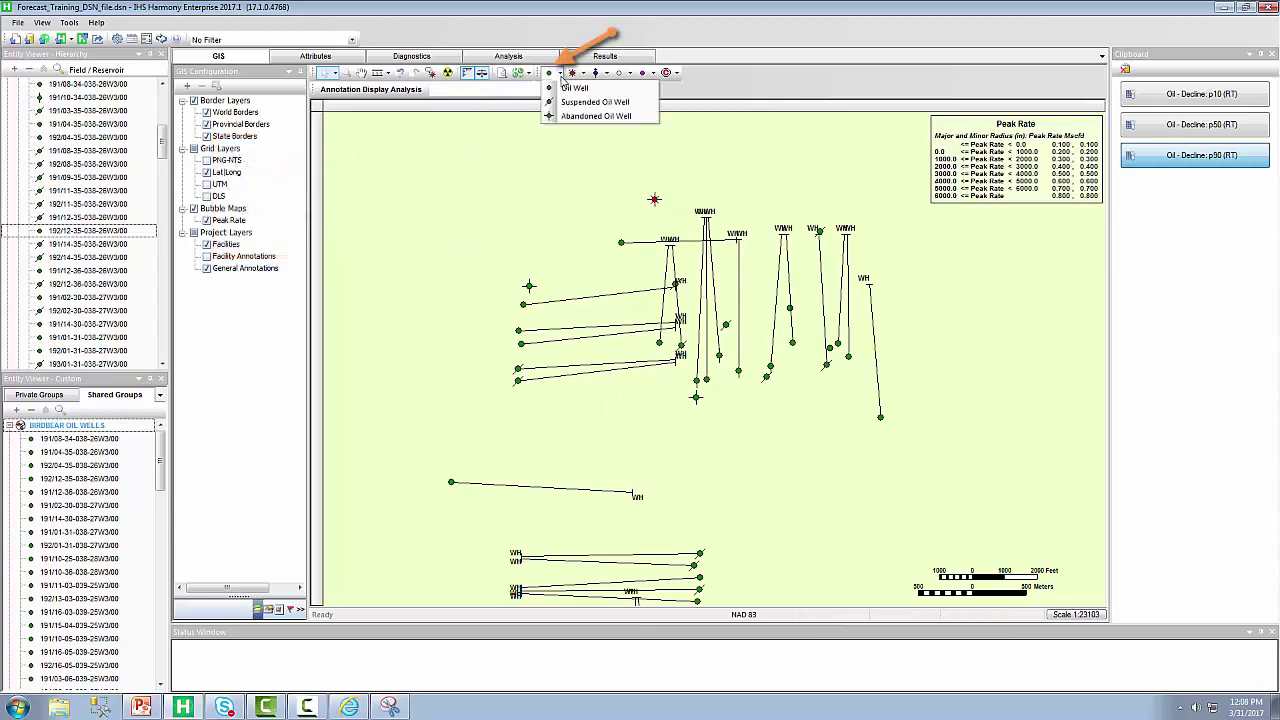
pyautogui.click(554, 87)
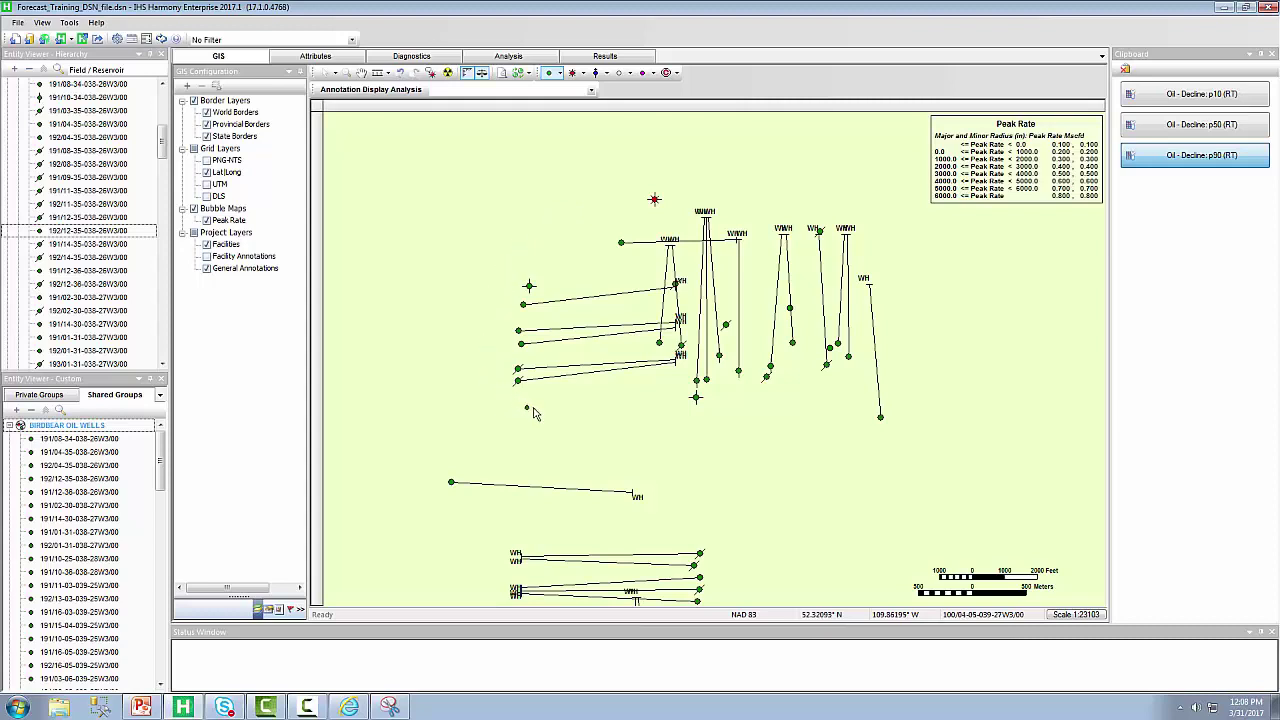
pyautogui.click(616, 419)
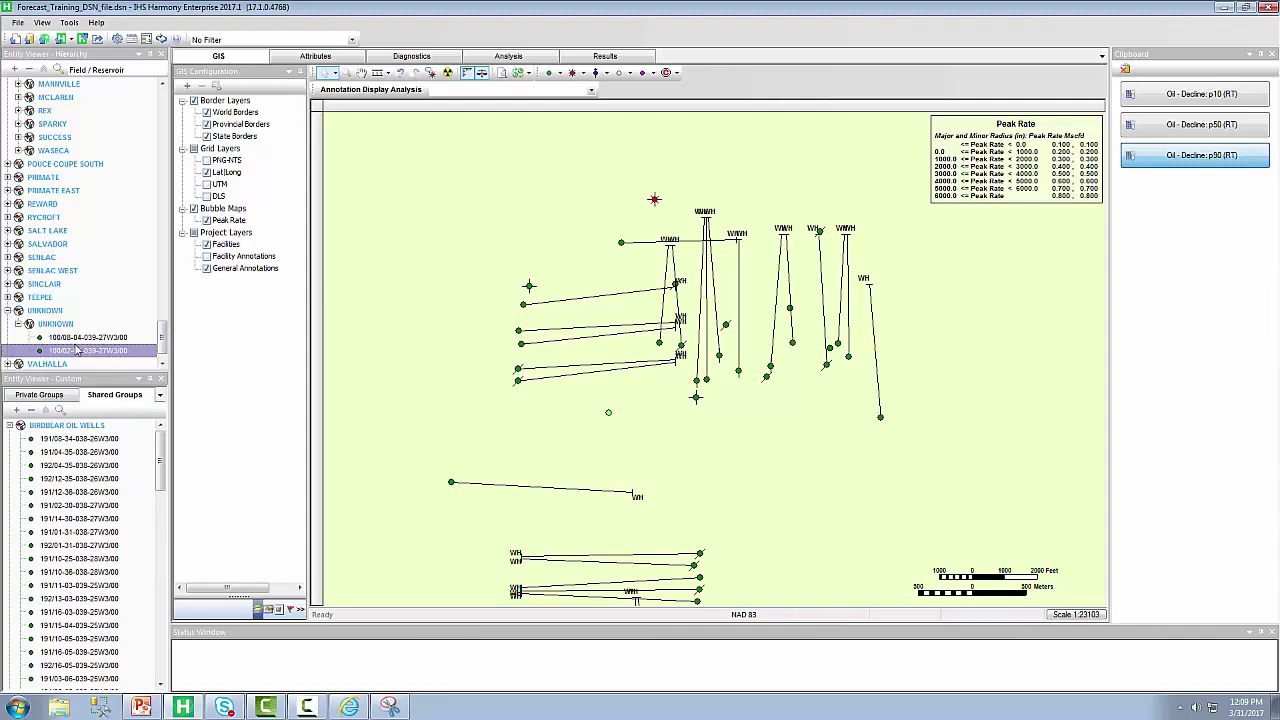
# - Set the field attribute of the new well 100/02-05-039-27W3/00 to Birdbear
pyautogui.click(315, 56)
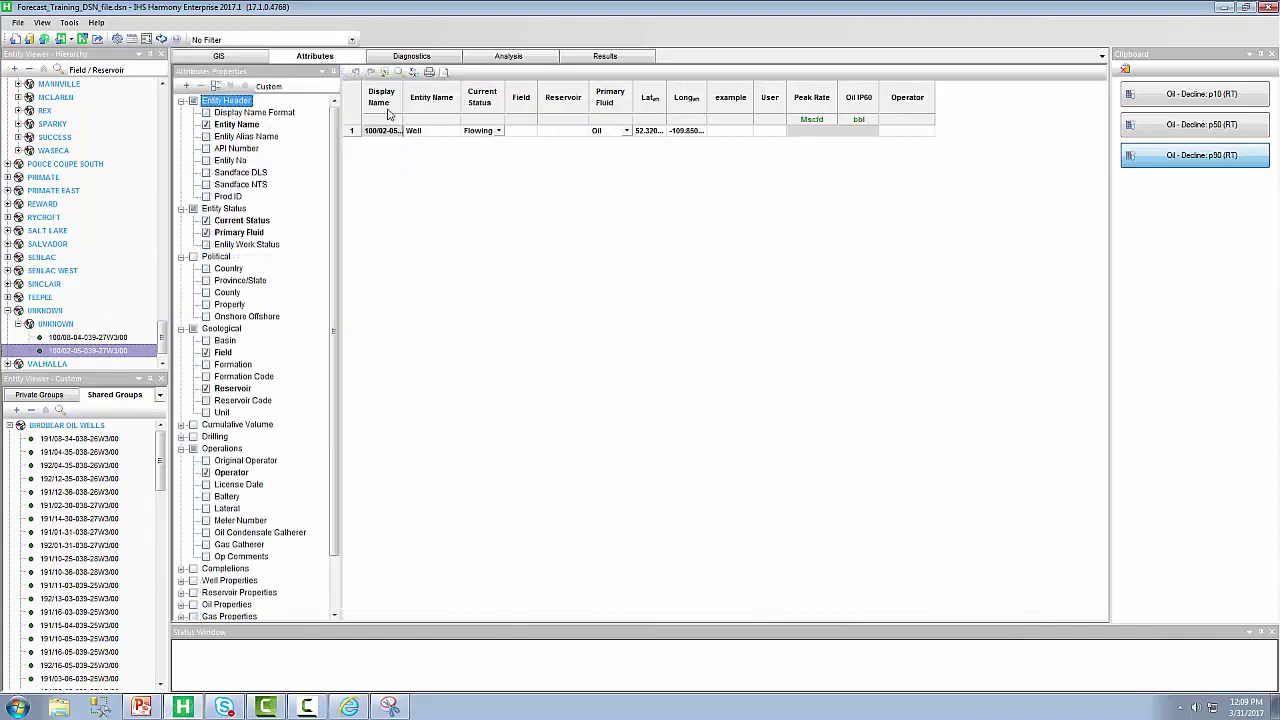
pyautogui.click(533, 132)
pyautogui.write('Birdbe...')
pyautogui.press('Return')
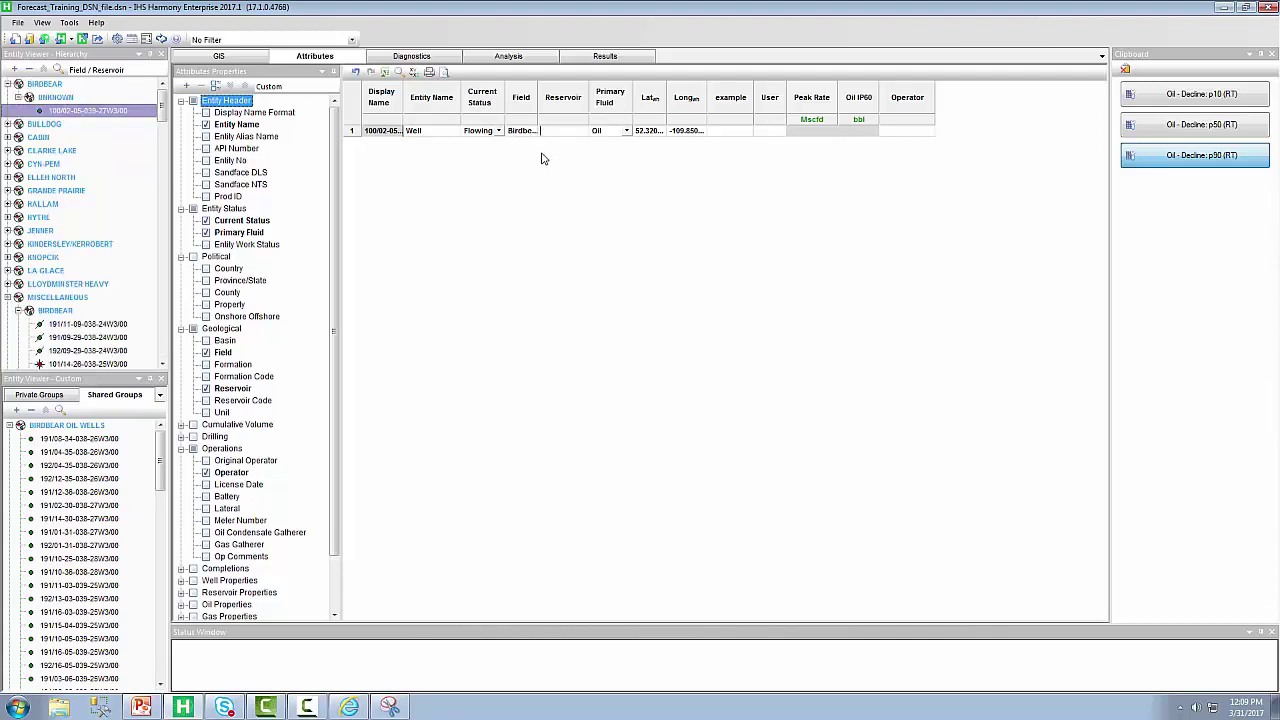
# - Open an oil decline analysis with the Oil Cum plot for the new well, without adding a fresh analysis
pyautogui.click(510, 57)
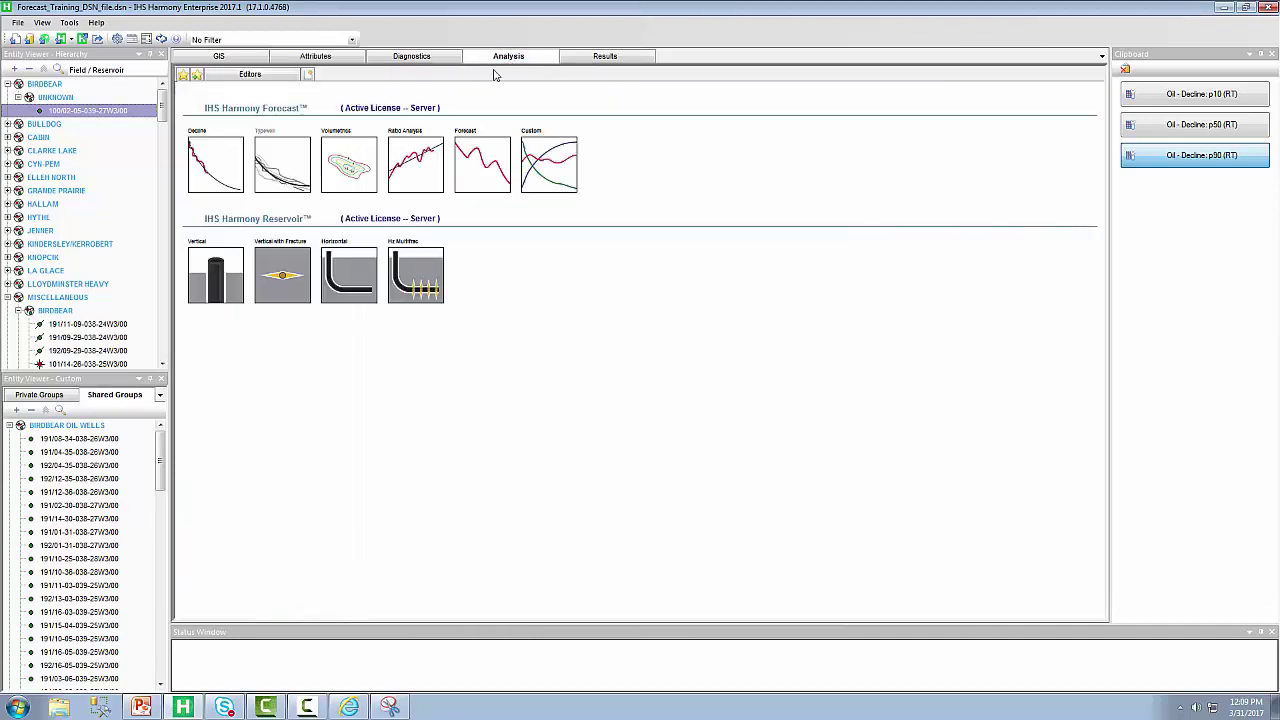
pyautogui.click(228, 150)
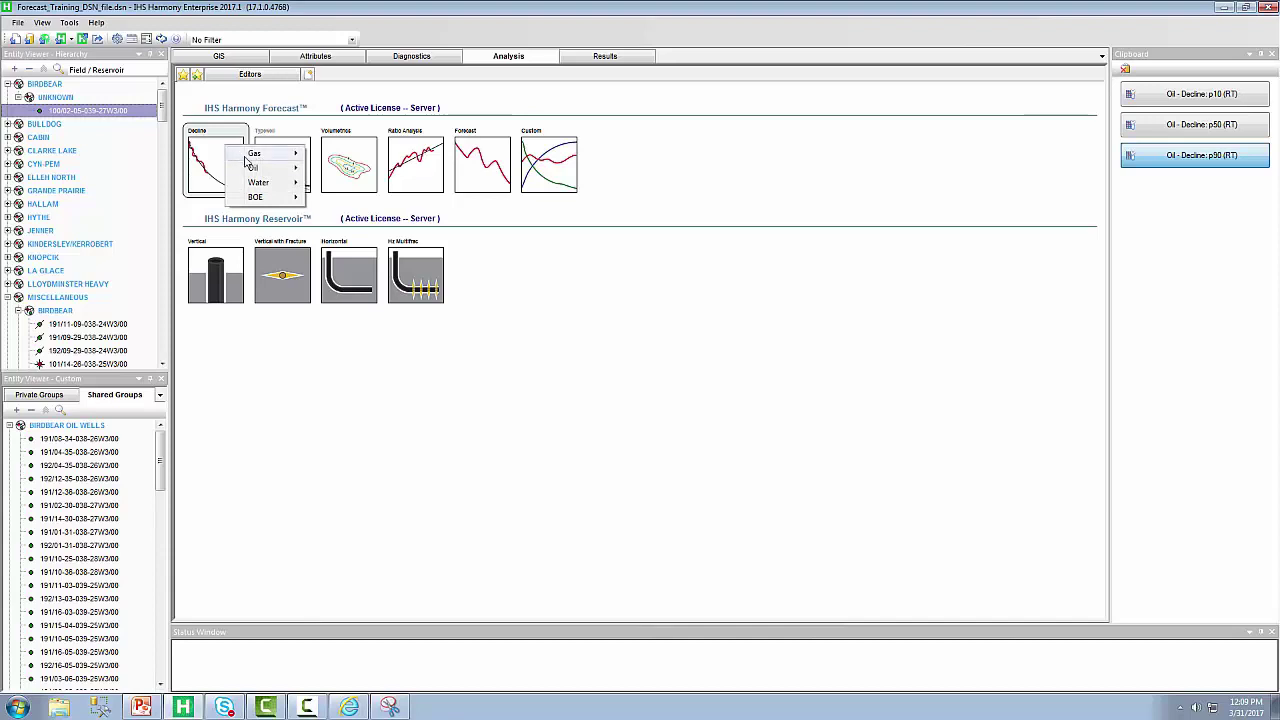
pyautogui.moveTo(253, 168)
pyautogui.click(348, 170)
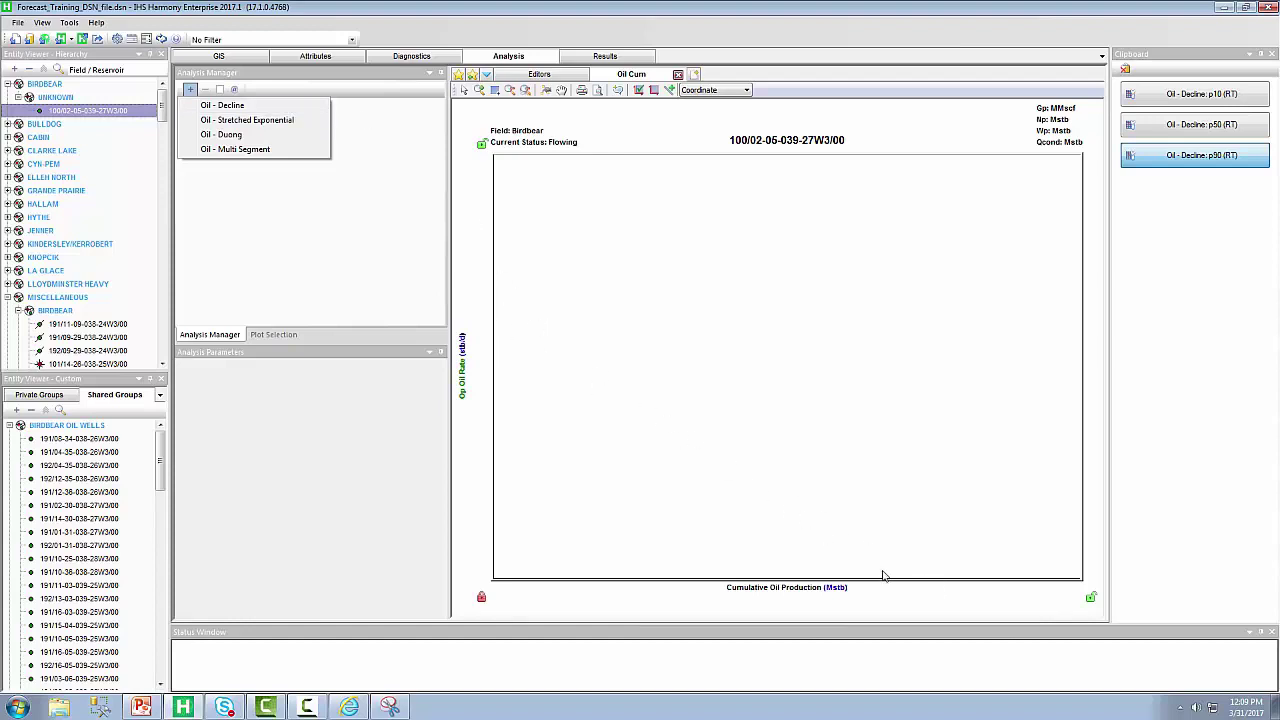
pyautogui.click(322, 221)
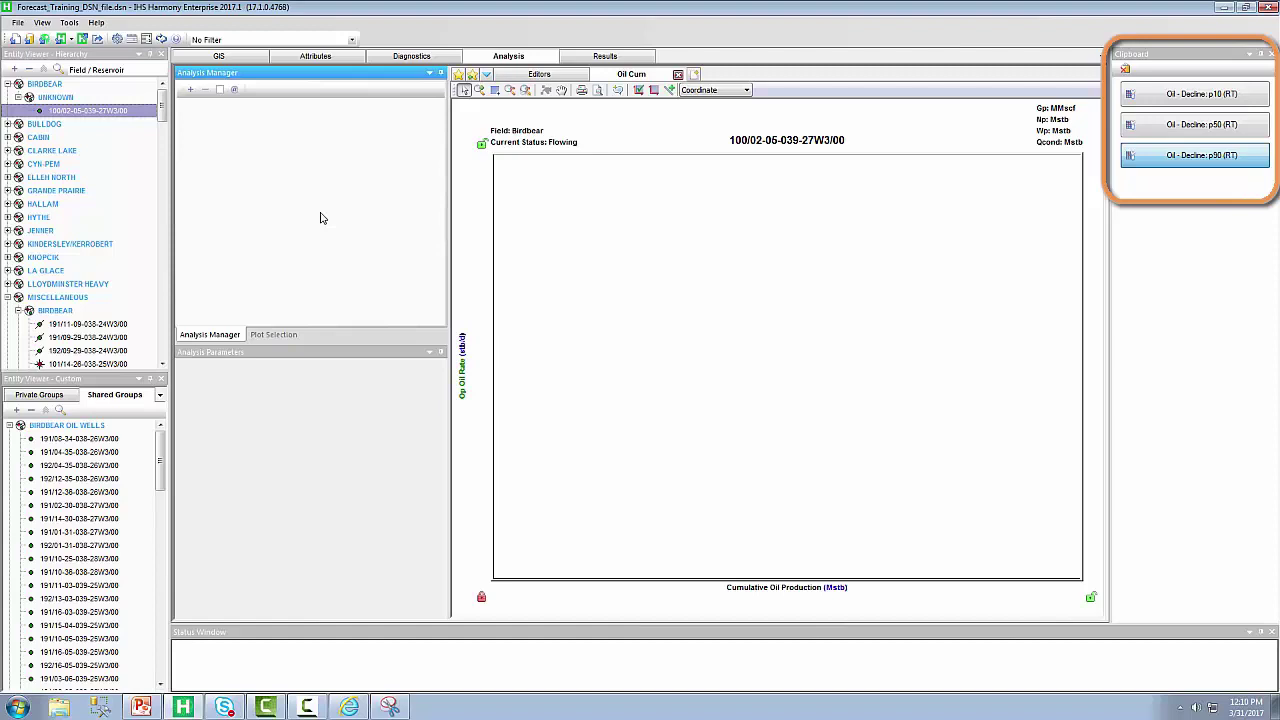
# - Paste the p90, p50 and p10 Oil - Decline analyses from the clipboard into the new well's analyses
pyautogui.moveTo(1155, 158); pyautogui.dragTo(354, 186)
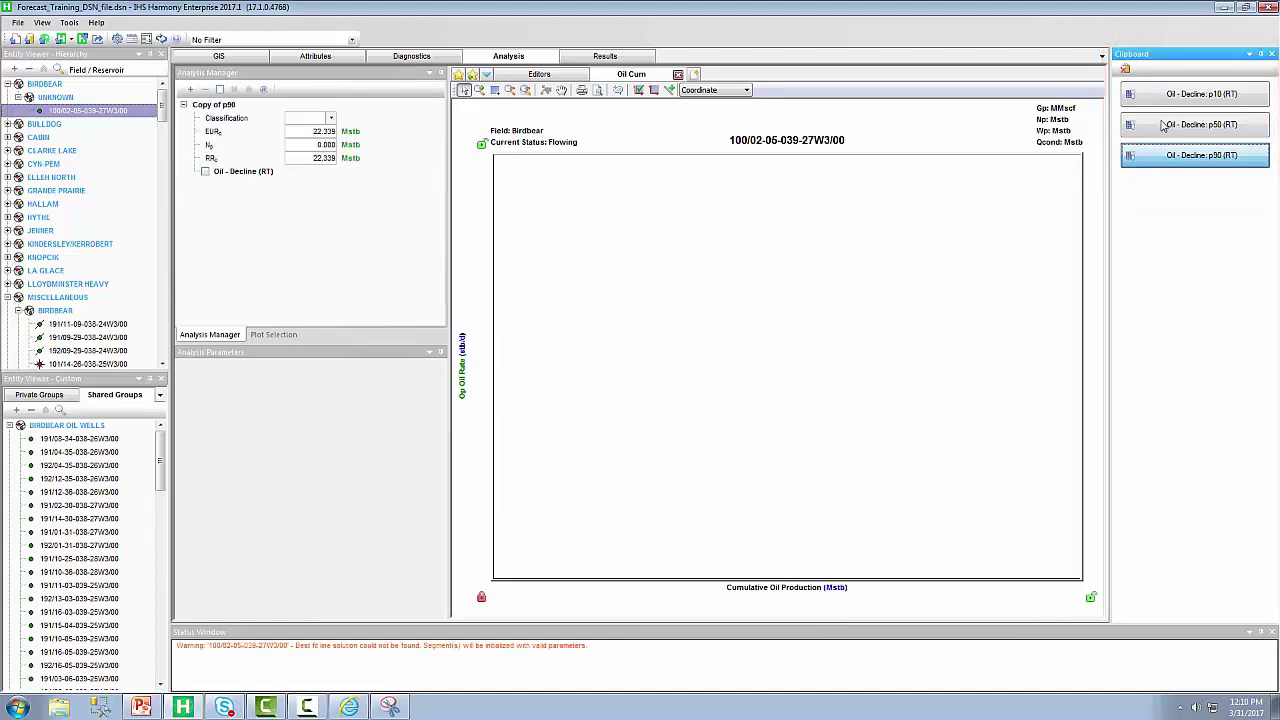
pyautogui.moveTo(1163, 124); pyautogui.dragTo(354, 220)
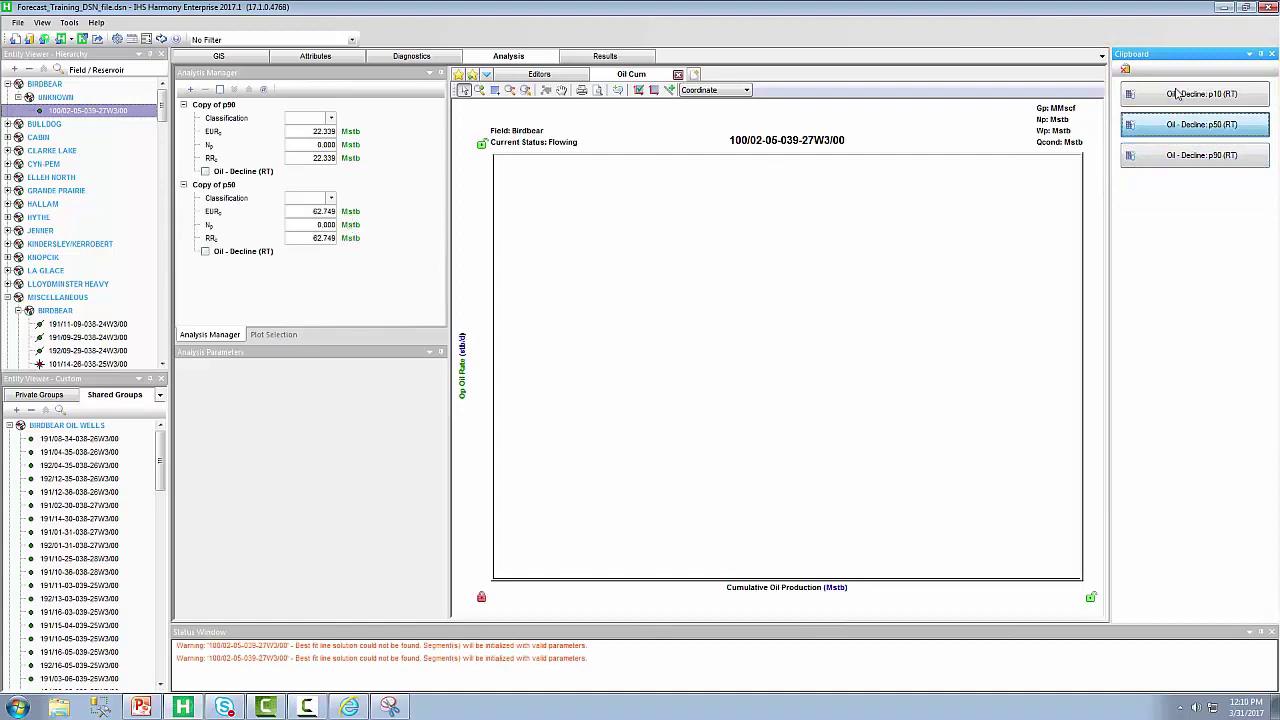
pyautogui.moveTo(1178, 93); pyautogui.dragTo(270, 286)
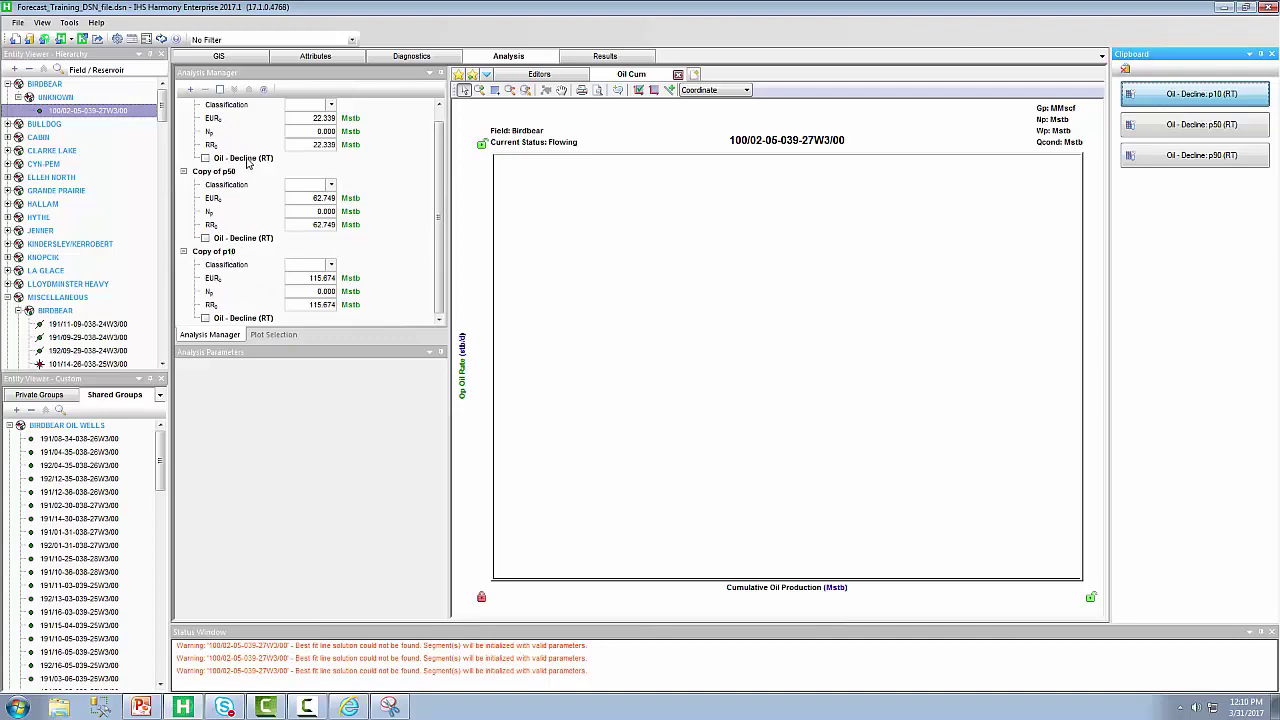
# - Display the pasted p90, p50 and p10 declines together on the Oil Cum plot
pyautogui.click(248, 162)
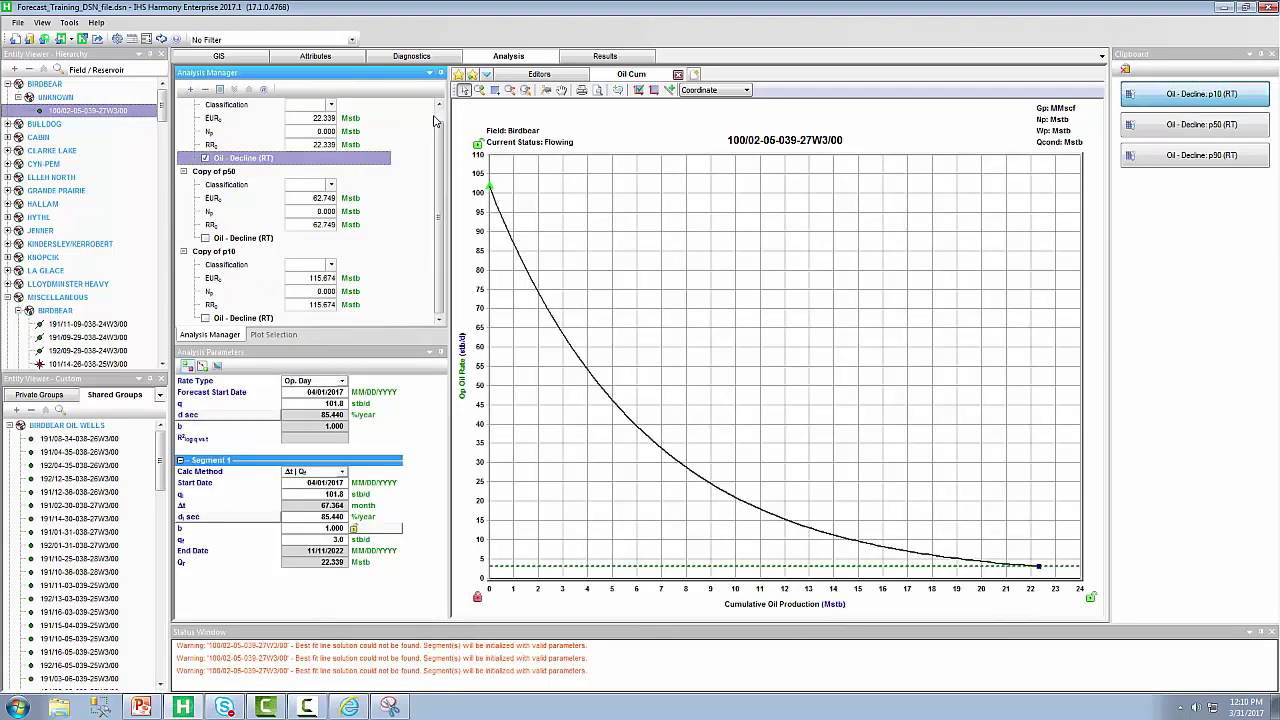
pyautogui.scroll(1, 420, 118)
pyautogui.click(220, 89)
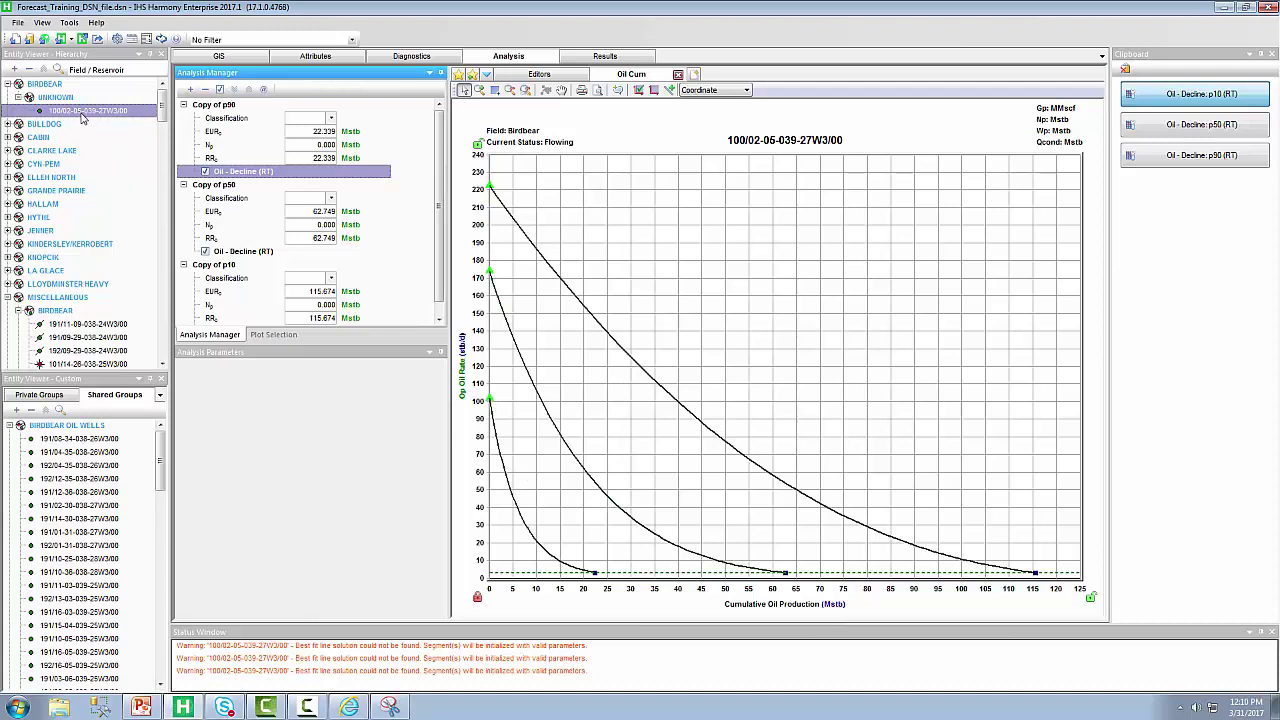
# - Copy the field MISCELLANEOUS and reservoir BIRDBEAR from well 191/11-09-038-24W3/00 to the new well's attributes
pyautogui.click(87, 325)
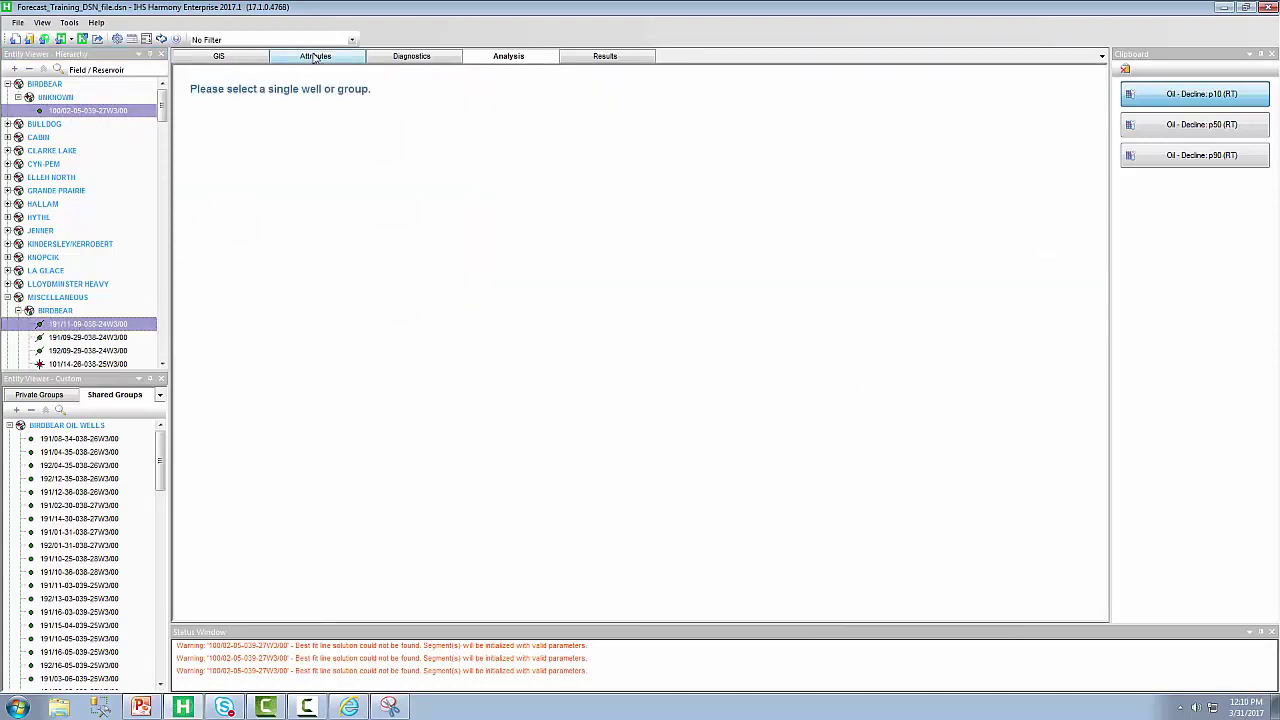
pyautogui.click(314, 56)
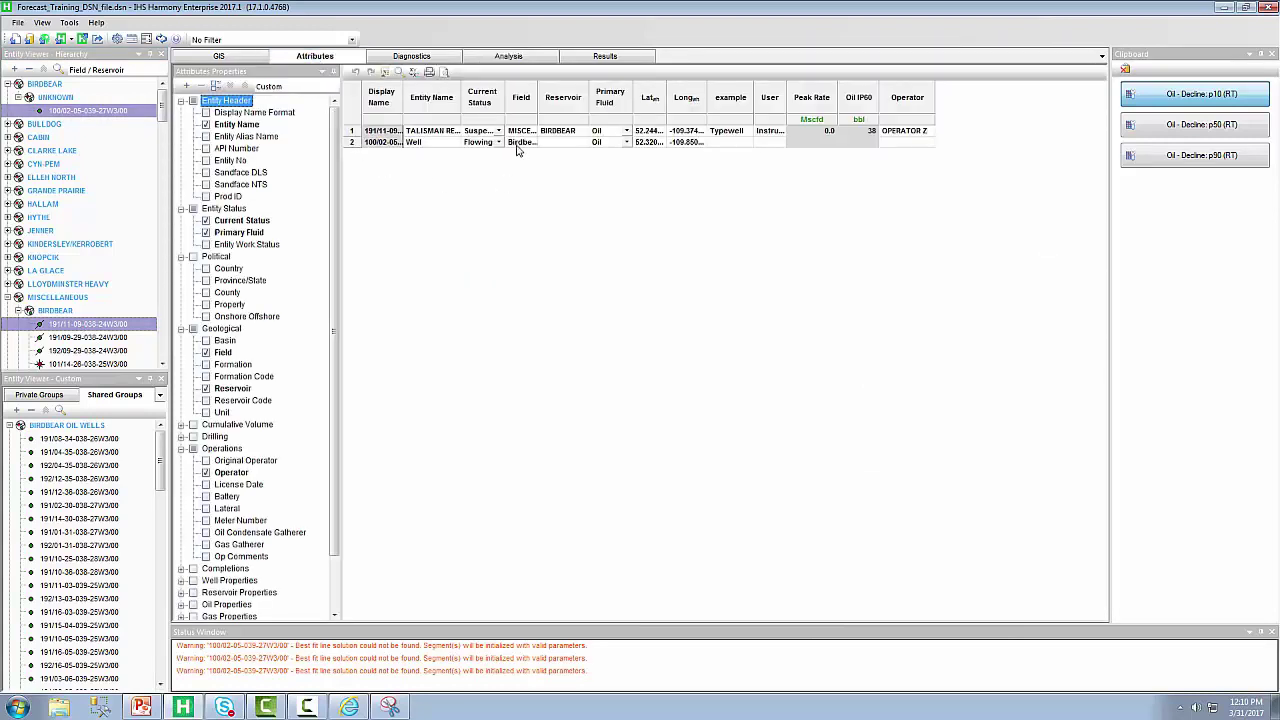
pyautogui.moveTo(522, 134); pyautogui.dragTo(570, 135)
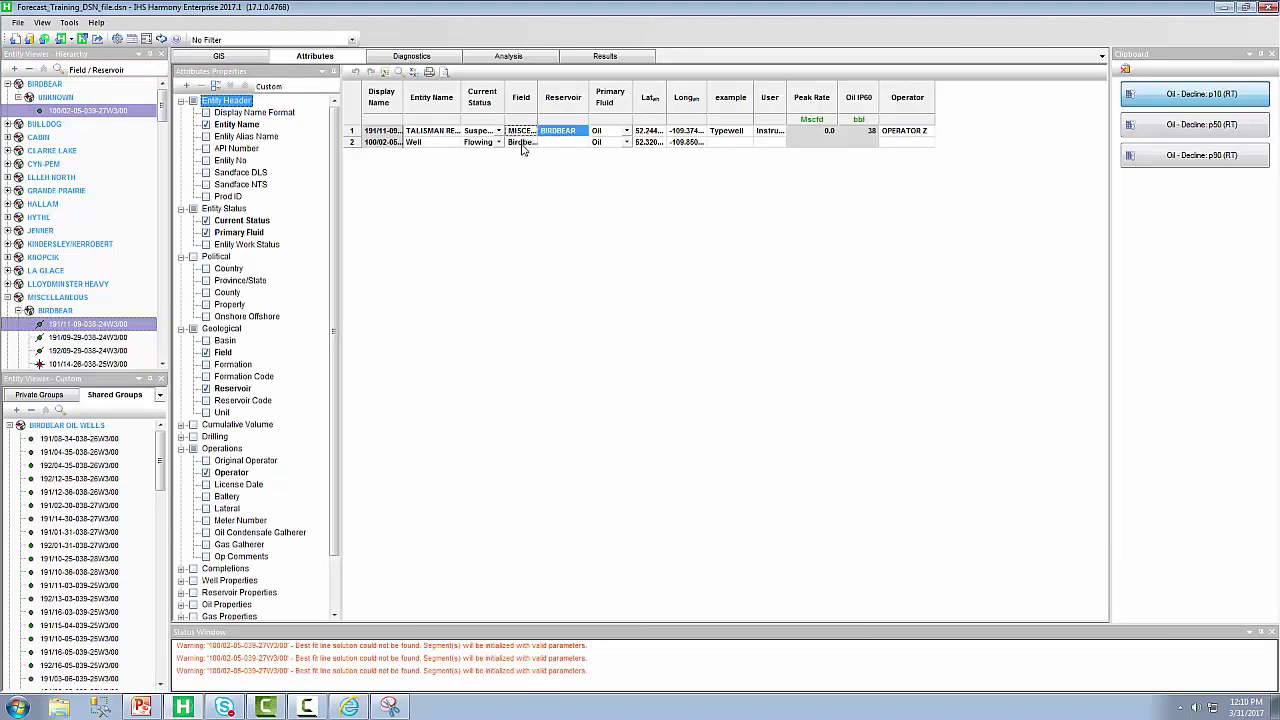
pyautogui.click(524, 146)
pyautogui.write('MISCELLANEOUS\tBIRDBEAR')
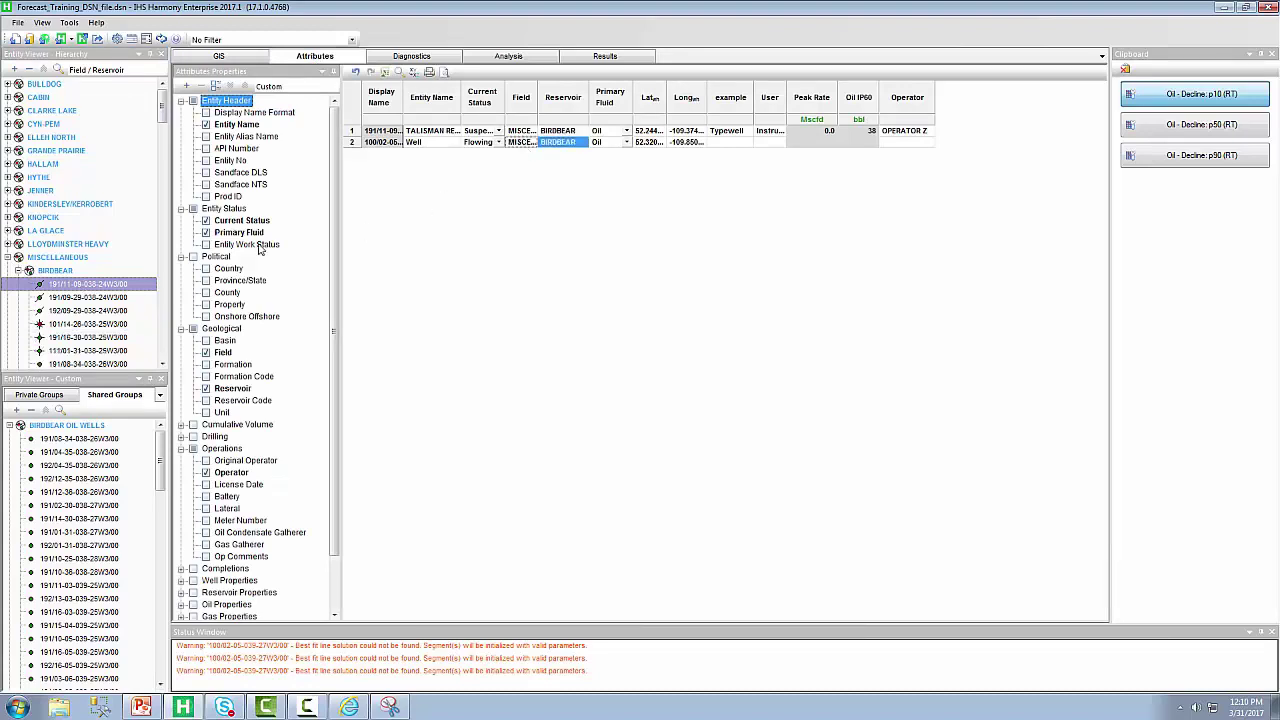
# - Narrow the selection to only the new well and review its GIS map location and its decline analyses
pyautogui.click(354, 144)
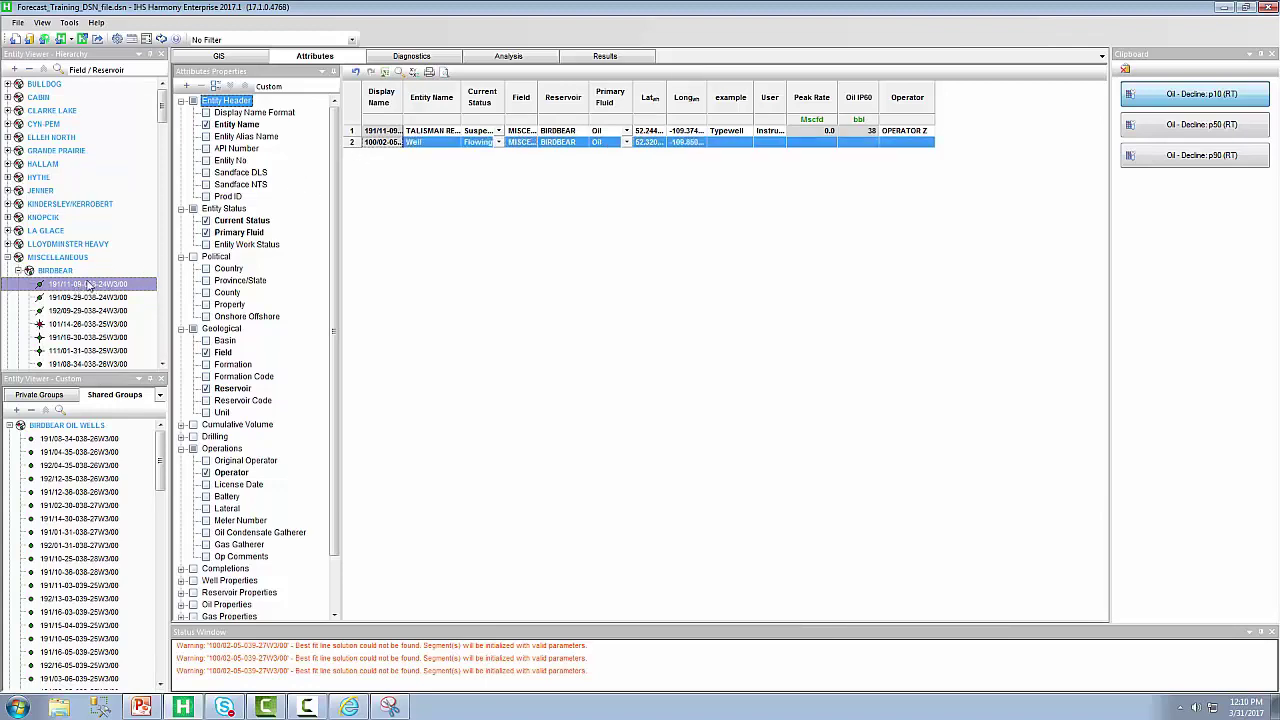
pyautogui.rightClick(354, 144)
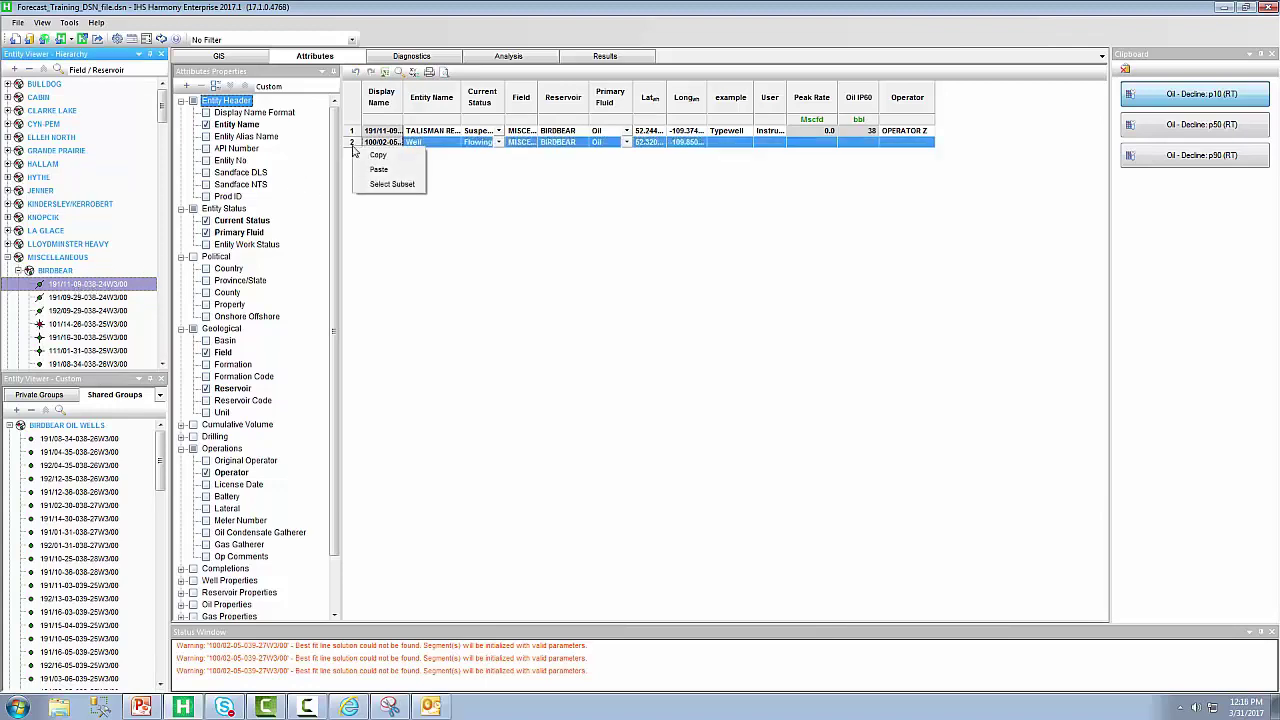
pyautogui.click(381, 187)
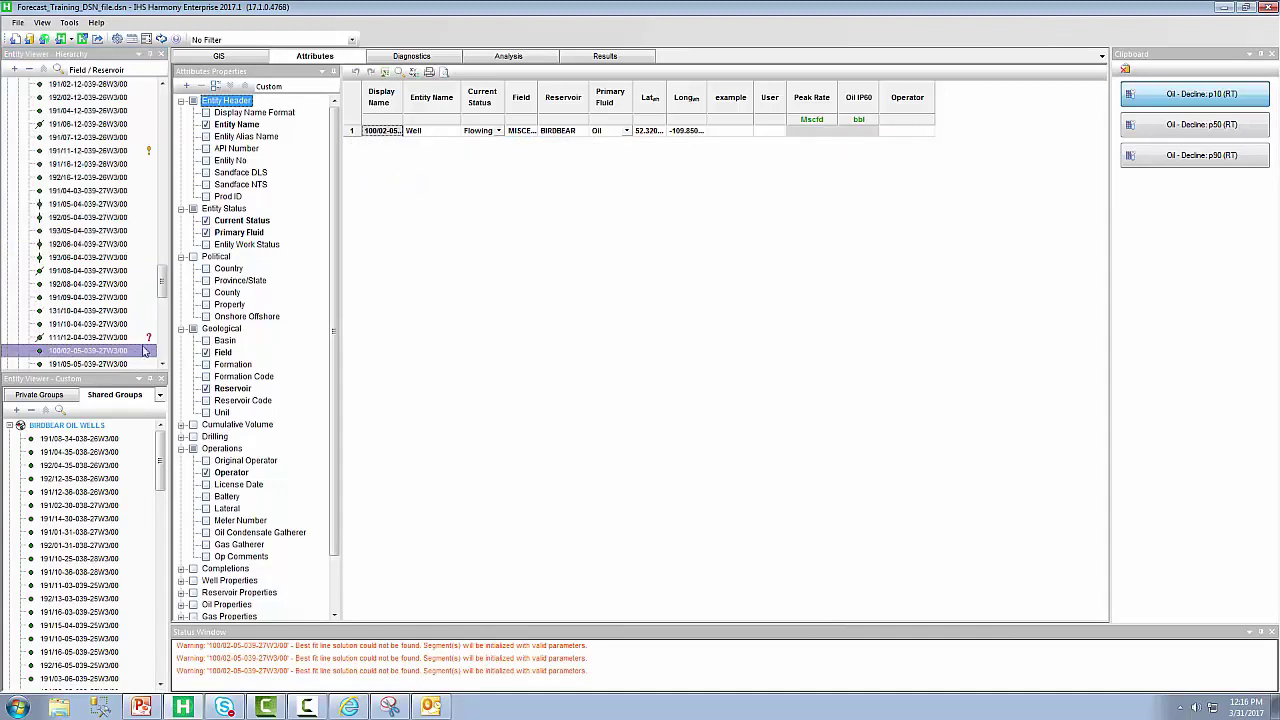
pyautogui.click(259, 60)
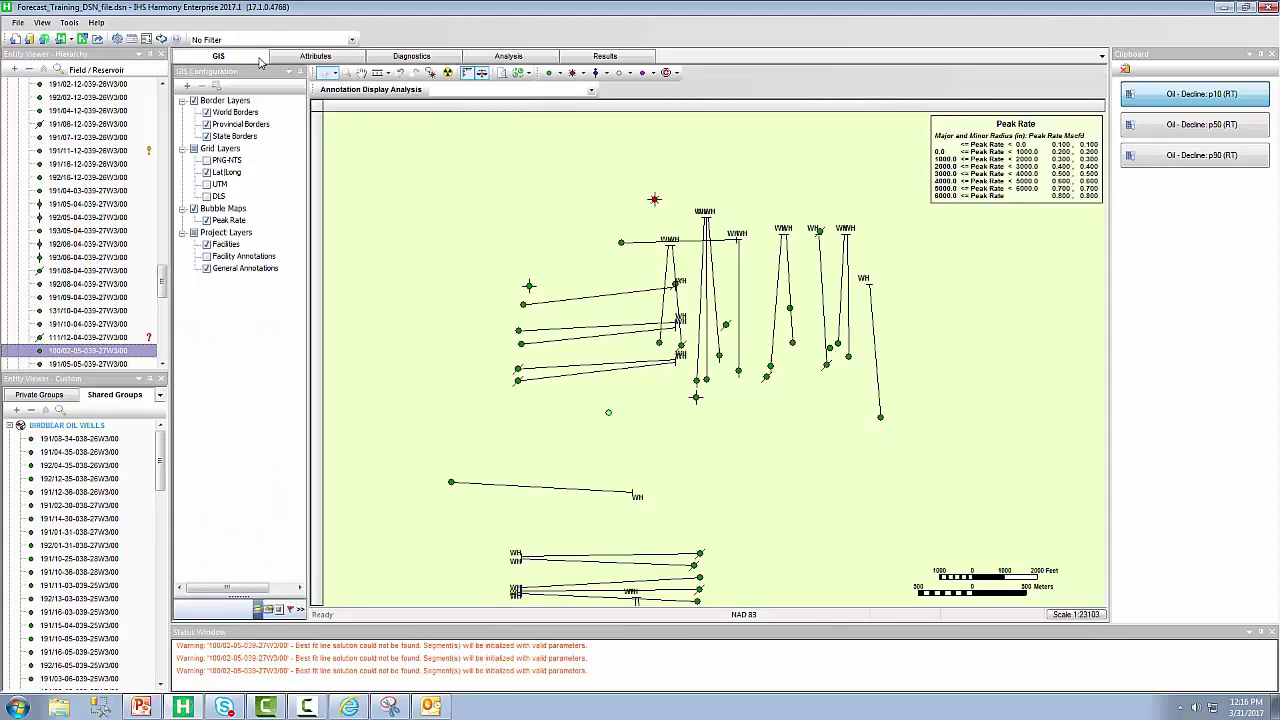
pyautogui.click(472, 58)
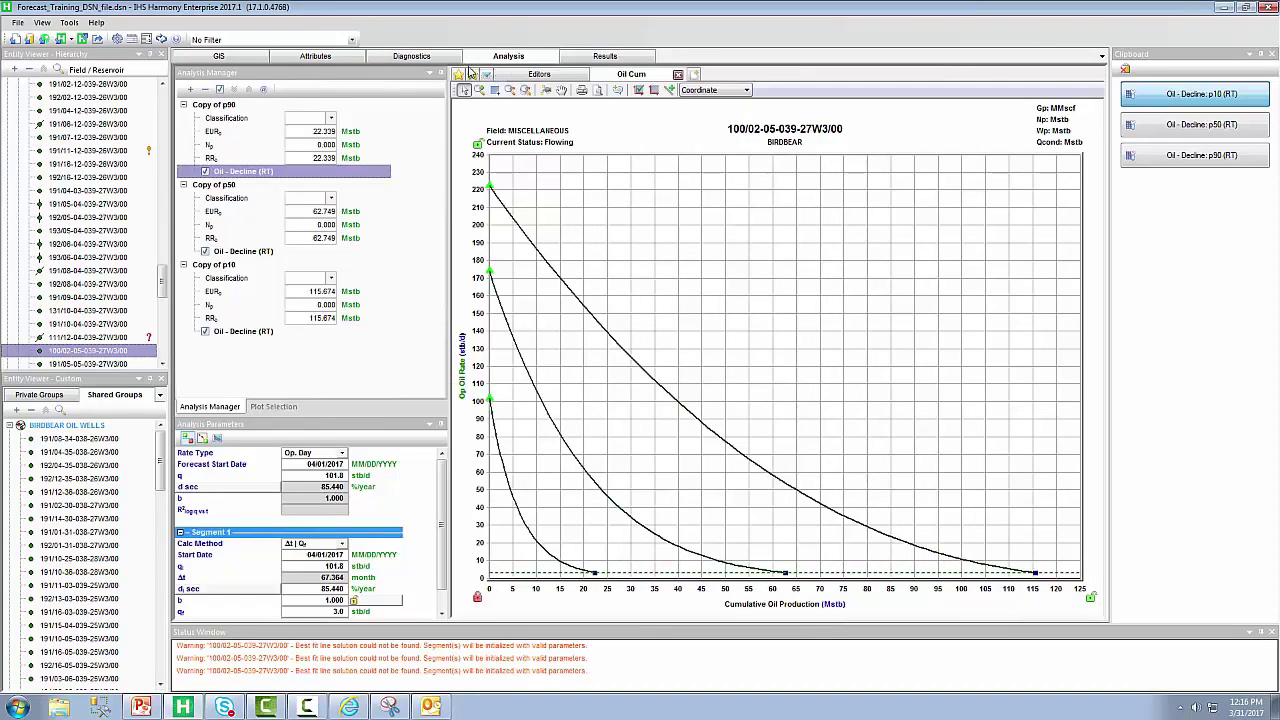